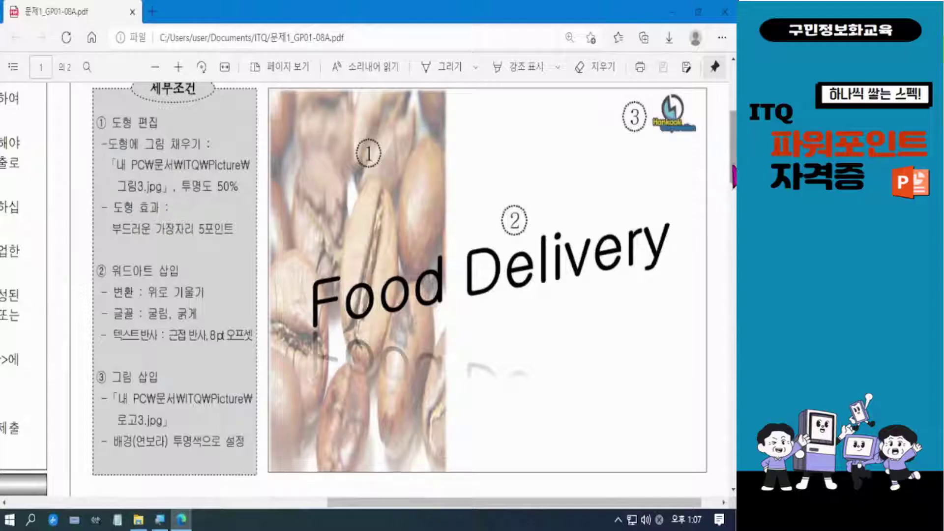
# Examine the slide master requirements in the 전체구성 section of the exam PDF
pyautogui.scroll(3, 732, 148)
pyautogui.scroll(2, 711, 152)
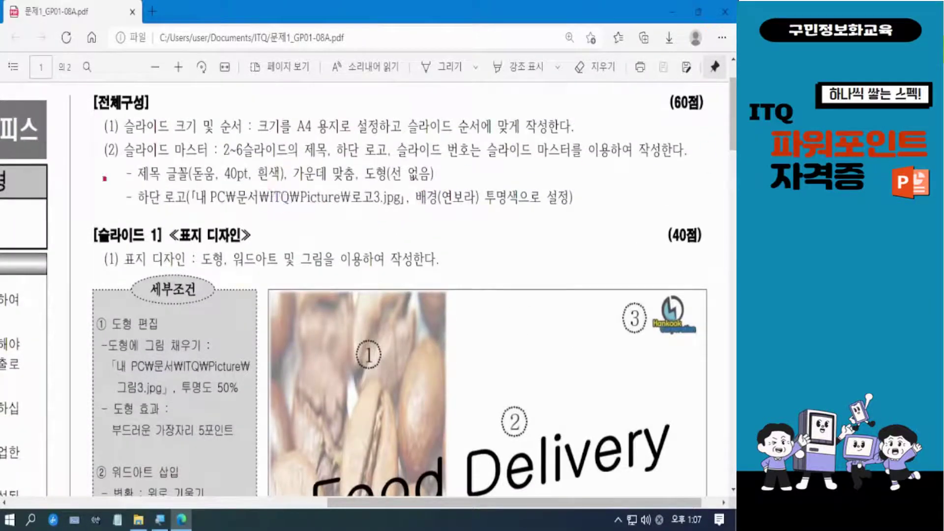
pyautogui.moveTo(94, 142)
pyautogui.mouseDown()
pyautogui.moveTo(132, 183)
pyautogui.moveTo(687, 217)
pyautogui.mouseUp()
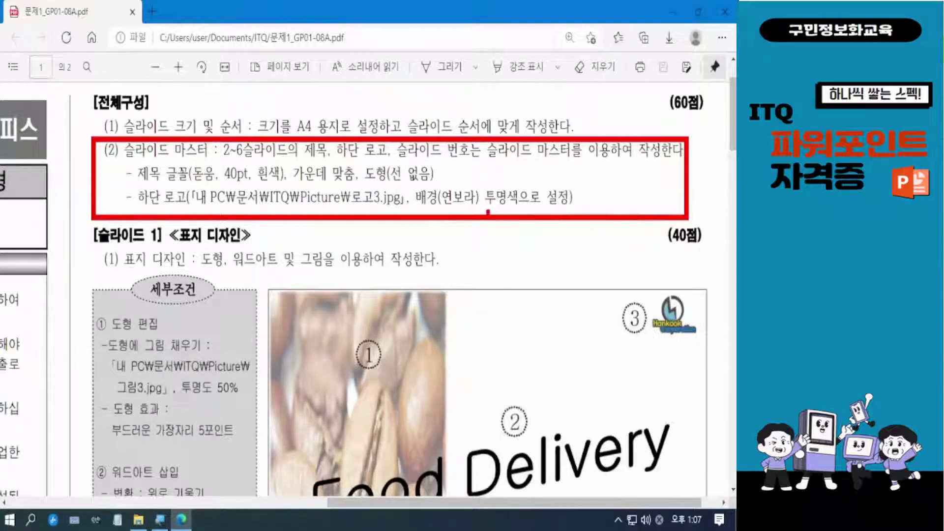
pyautogui.press('Escape')
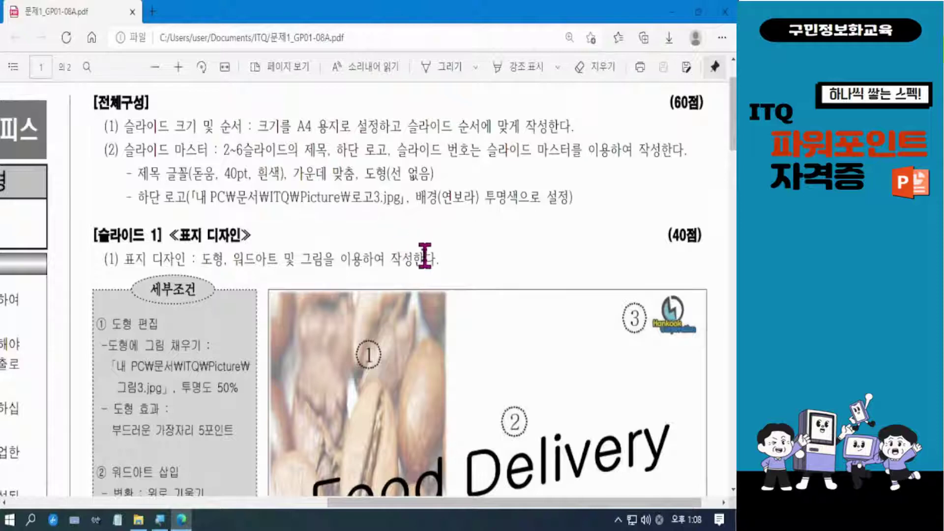
# Examine the title shapes, bottom logo and slide number in the exam PDF's slide 2 example
pyautogui.scroll(-10, 423, 256)
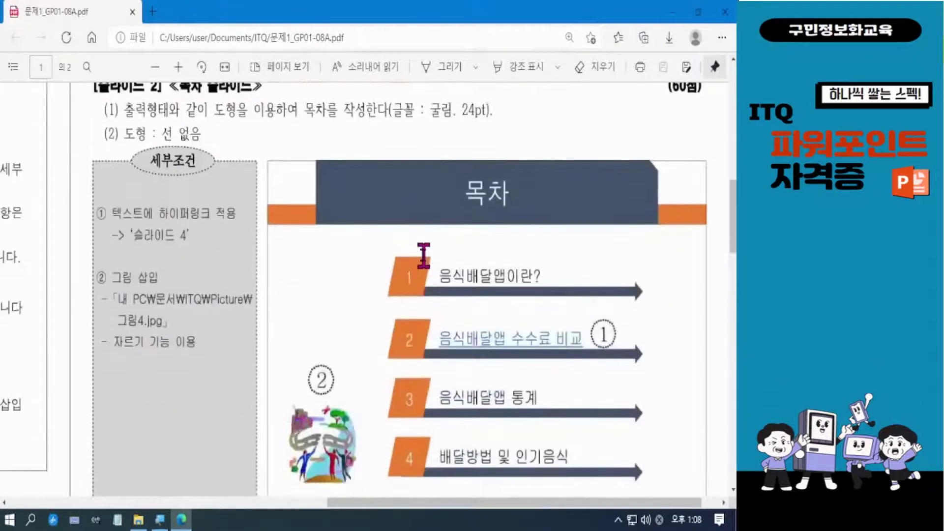
pyautogui.scroll(3, 423, 256)
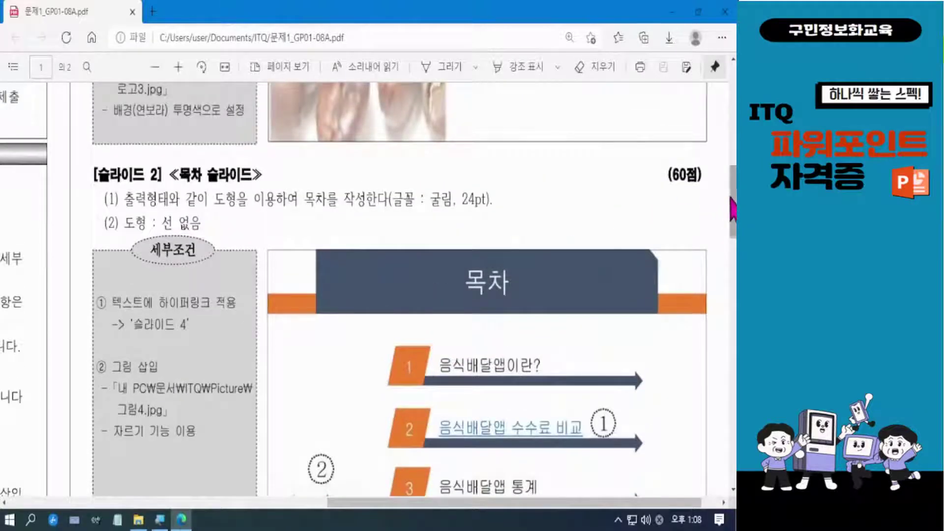
pyautogui.scroll(-3, 733, 209)
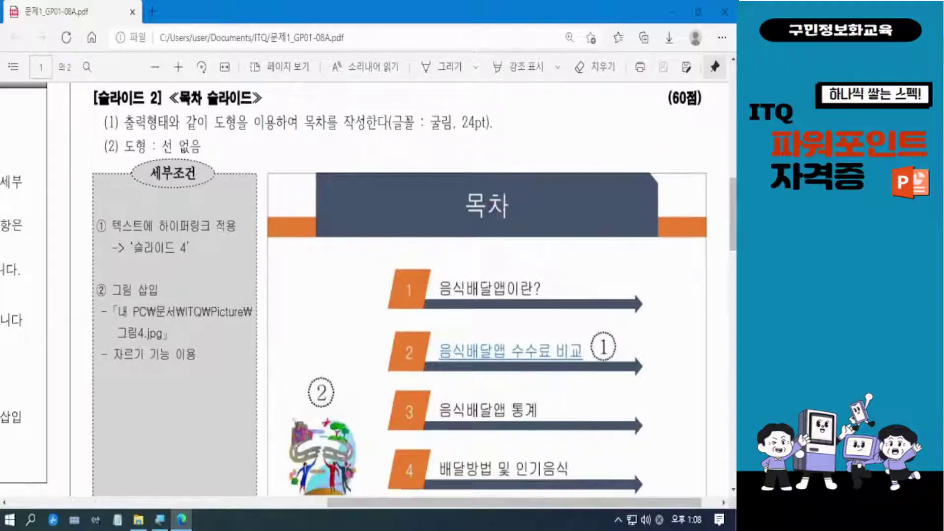
pyautogui.moveTo(260, 164); pyautogui.dragTo(717, 244)
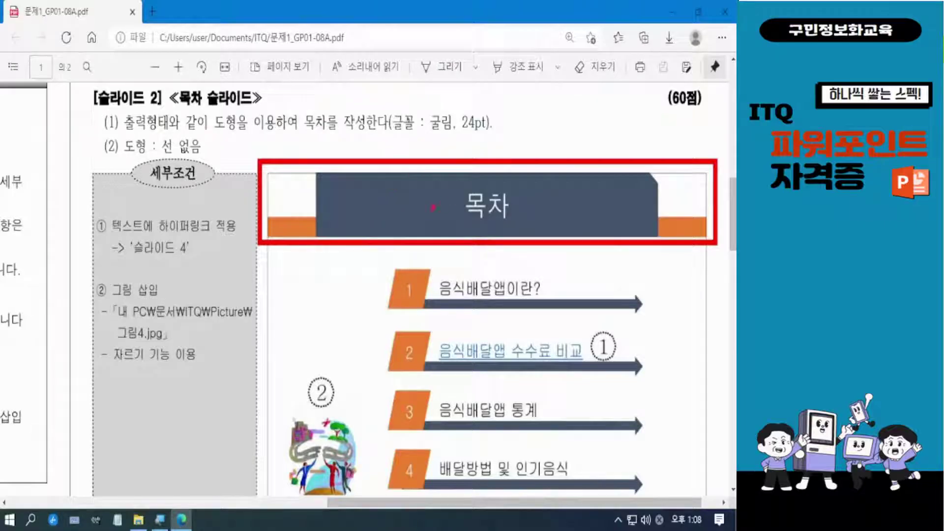
pyautogui.press('Escape')
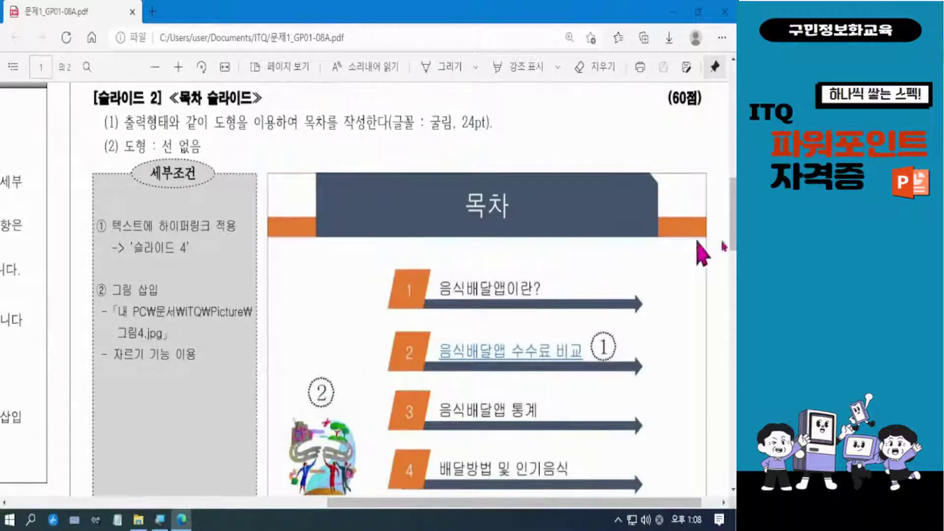
pyautogui.scroll(-2, 369, 291)
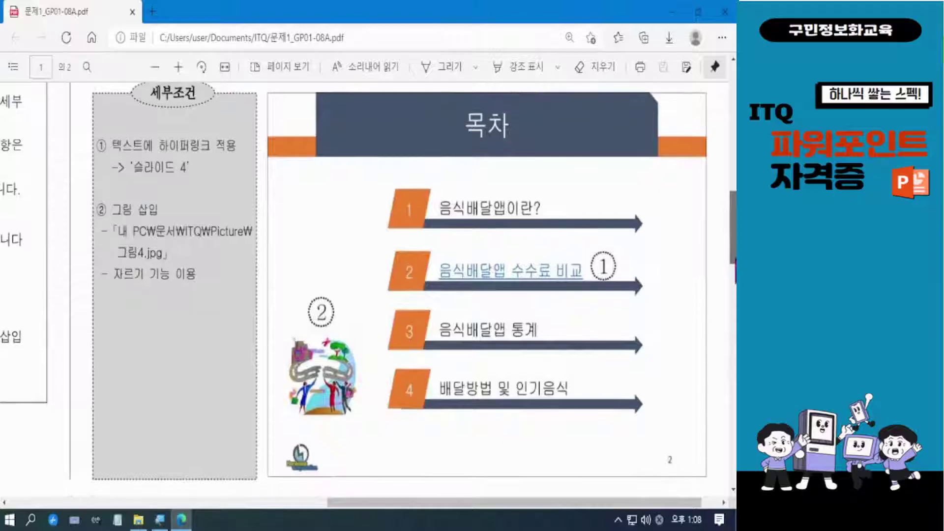
pyautogui.hotkey('ctrl', '2')
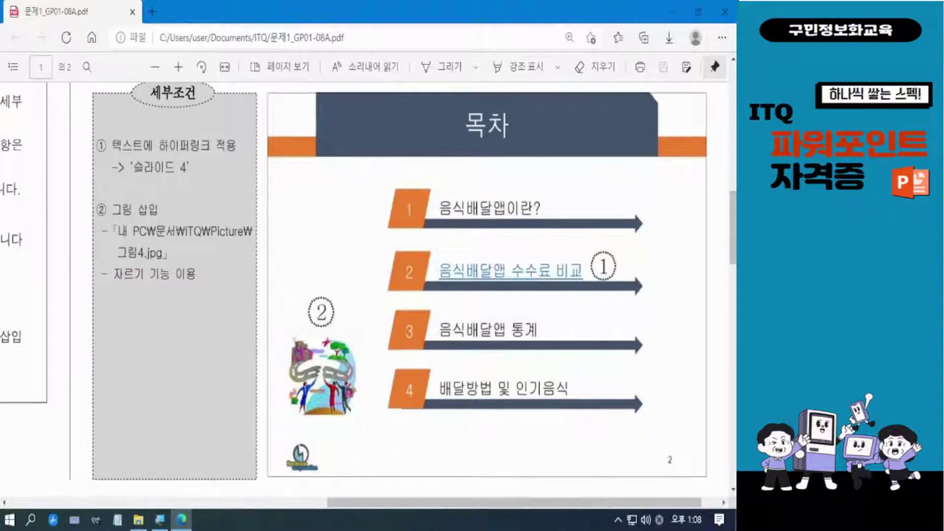
pyautogui.moveTo(276, 437); pyautogui.dragTo(332, 482)
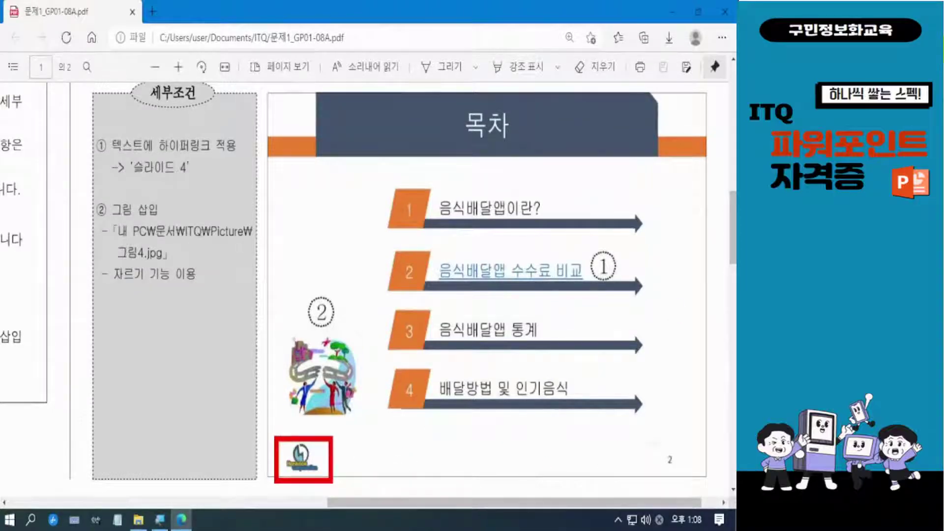
pyautogui.moveTo(654, 437); pyautogui.dragTo(691, 478)
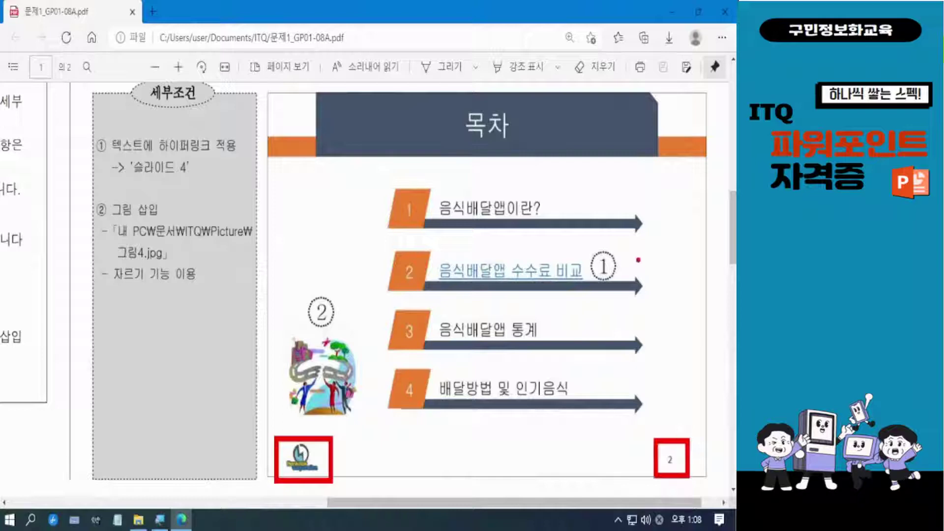
pyautogui.press('Escape')
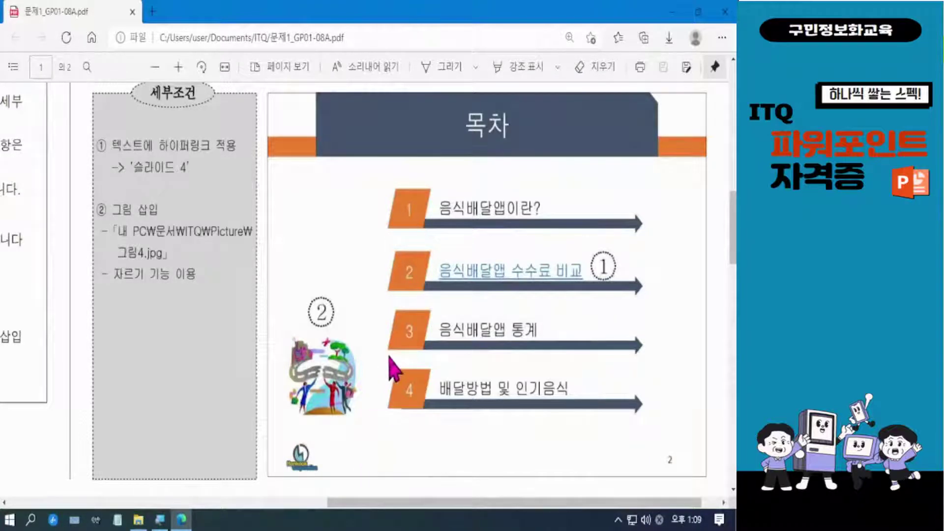
# Compare slide 2's contents list and inserted picture with its title, logo and slide number that belong to the slide master
pyautogui.hotkey('ctrl', '2')
pyautogui.moveTo(382, 180); pyautogui.dragTo(655, 426)
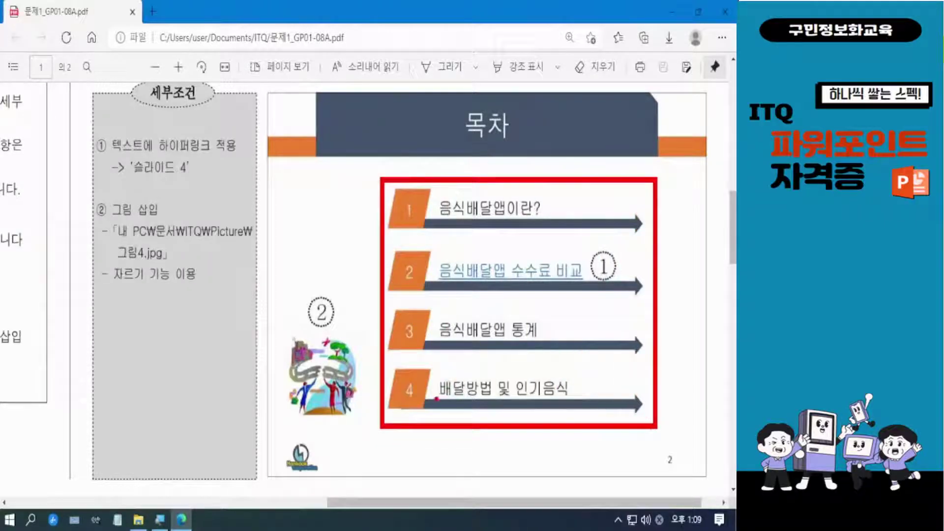
pyautogui.moveTo(271, 297)
pyautogui.mouseDown()
pyautogui.moveTo(270, 348)
pyautogui.moveTo(369, 369)
pyautogui.moveTo(320, 297)
pyautogui.mouseUp()
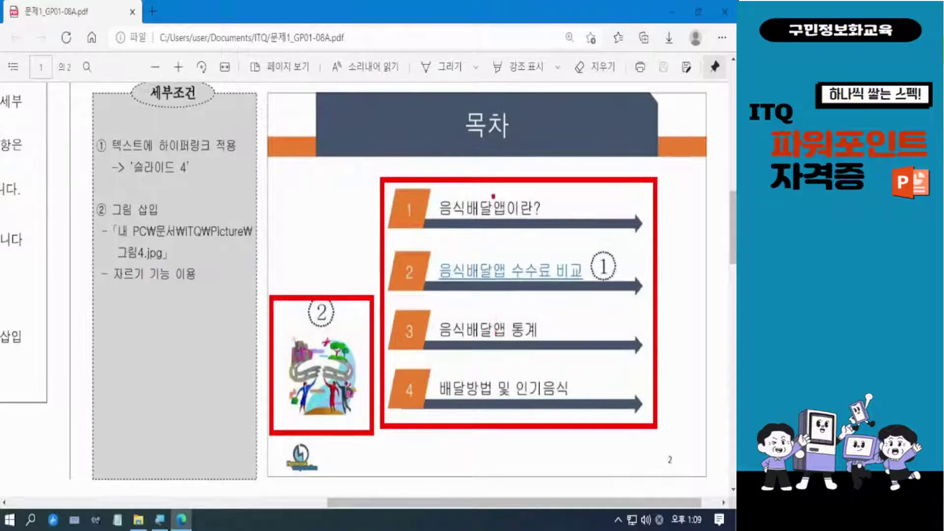
pyautogui.press('e')
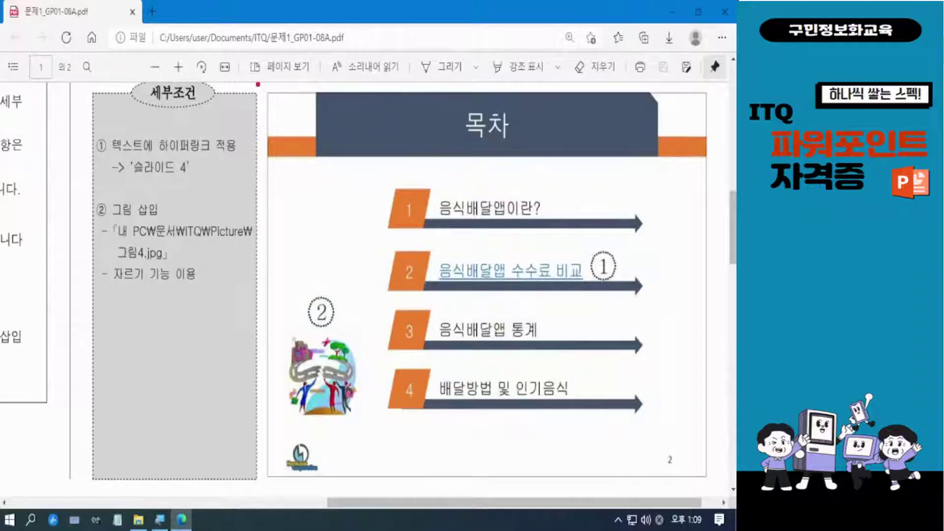
pyautogui.moveTo(257, 84)
pyautogui.mouseDown()
pyautogui.moveTo(386, 152)
pyautogui.moveTo(719, 165)
pyautogui.mouseUp()
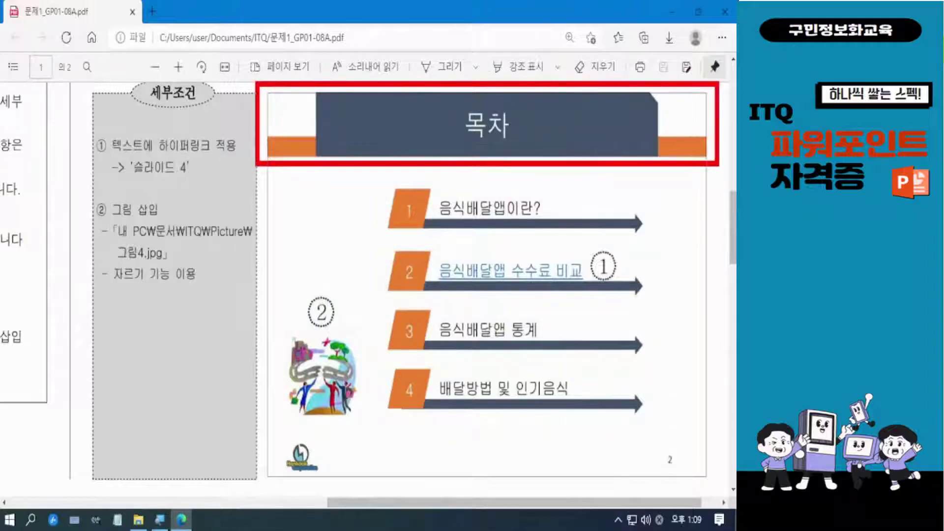
pyautogui.moveTo(269, 433); pyautogui.dragTo(334, 477)
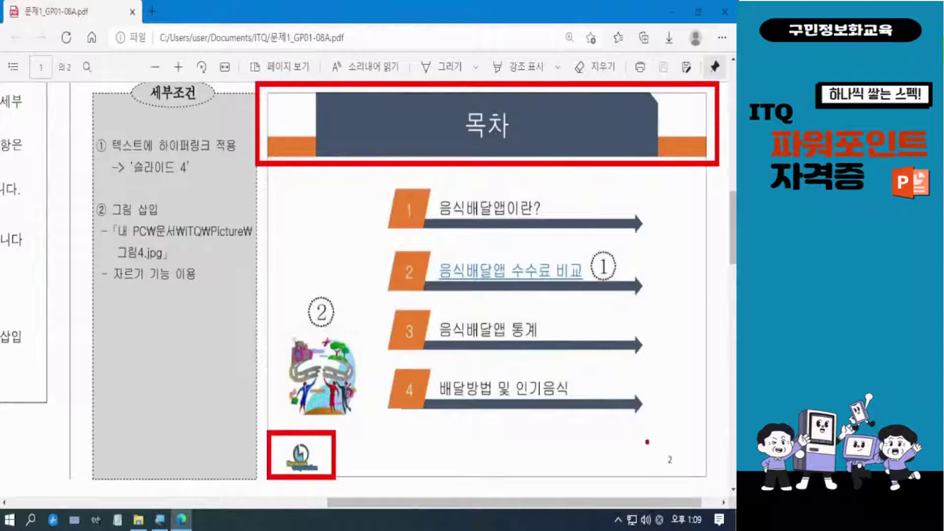
pyautogui.moveTo(648, 442); pyautogui.dragTo(718, 496)
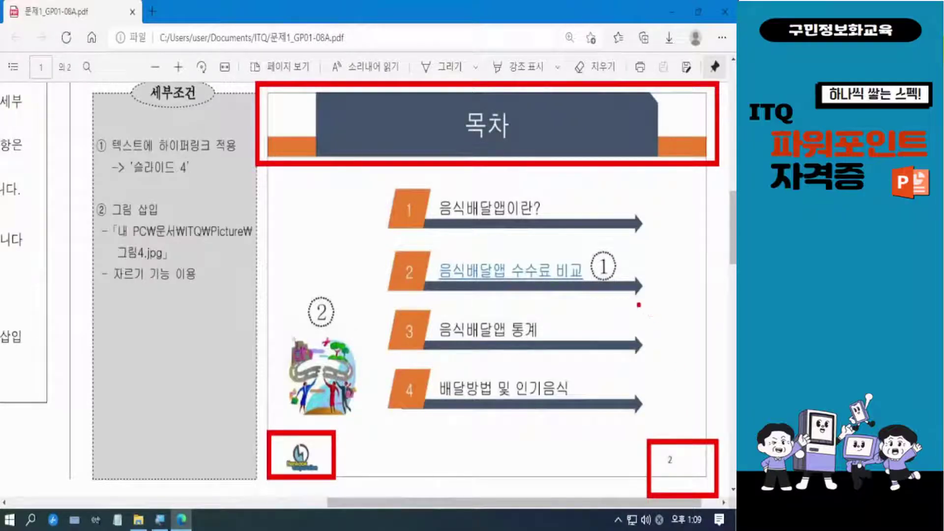
pyautogui.press('Escape')
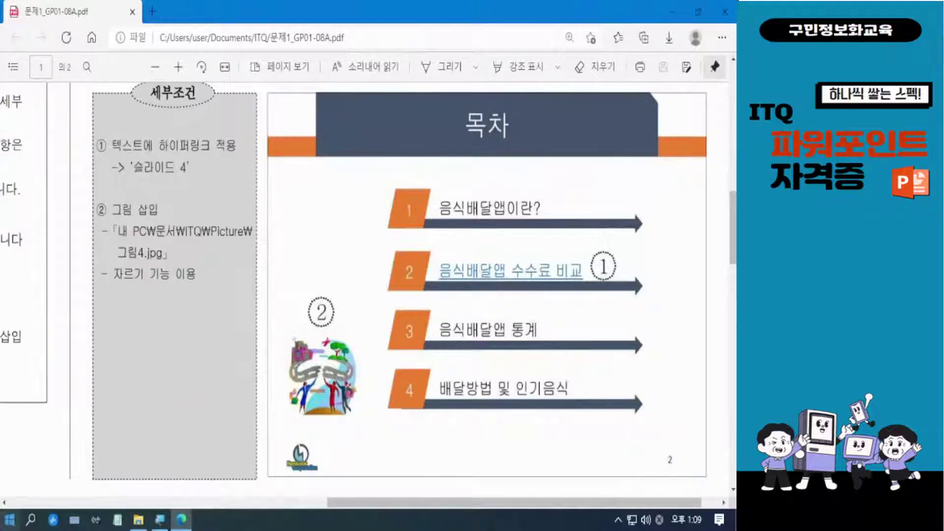
# Launch PowerPoint 2016 with a blank presentation
pyautogui.click(11, 521)
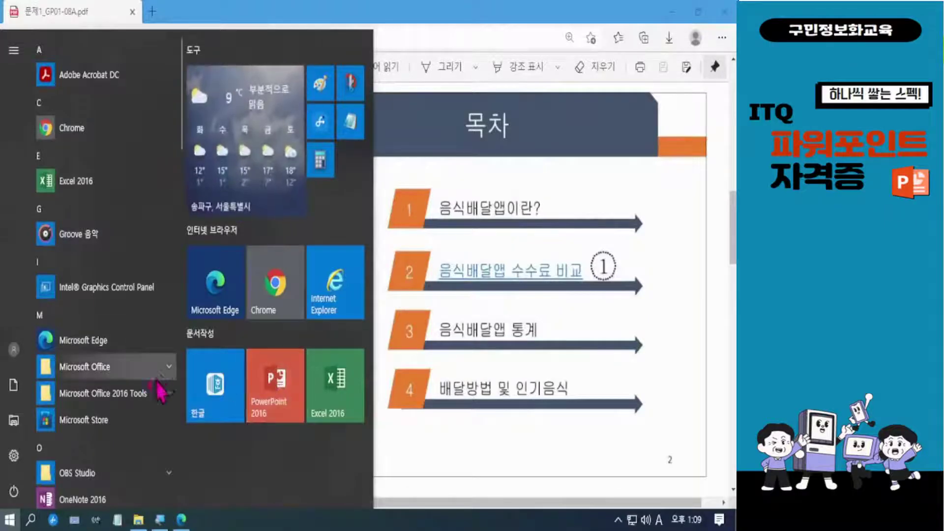
pyautogui.click(73, 313)
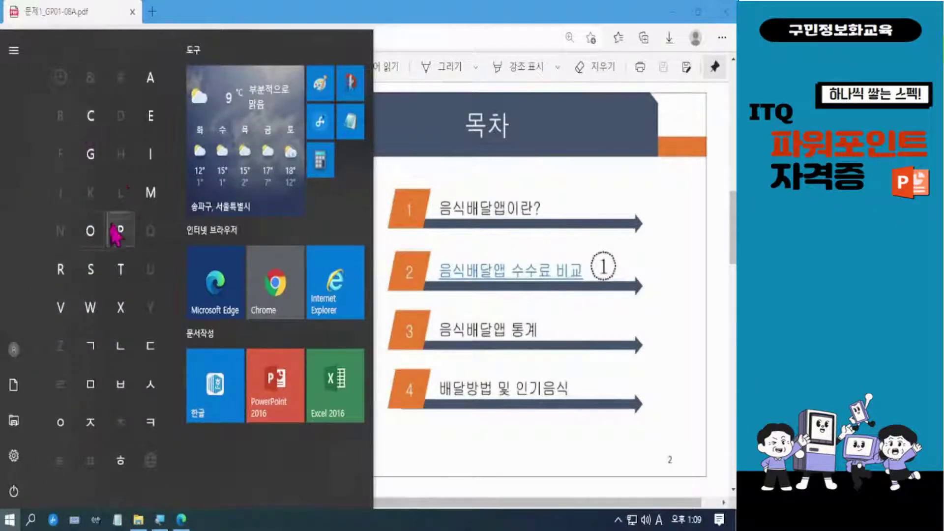
pyautogui.click(122, 229)
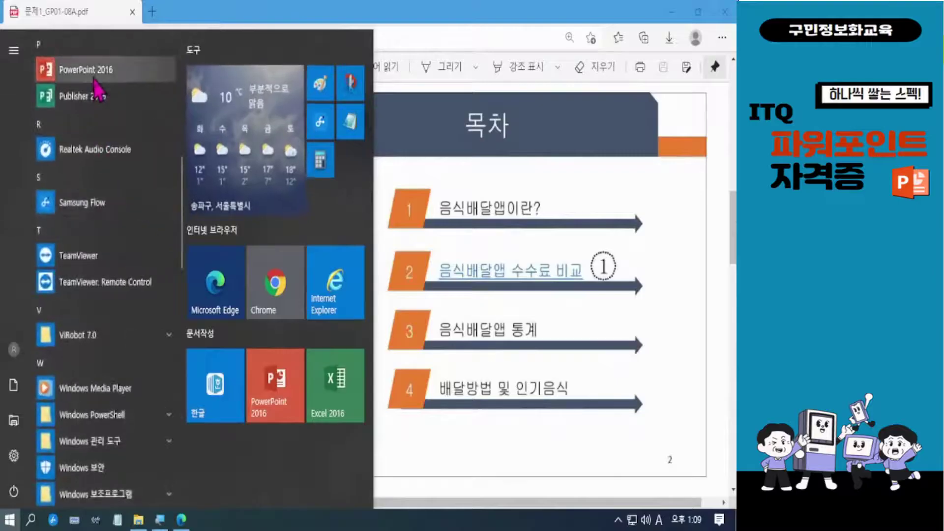
pyautogui.click(274, 389)
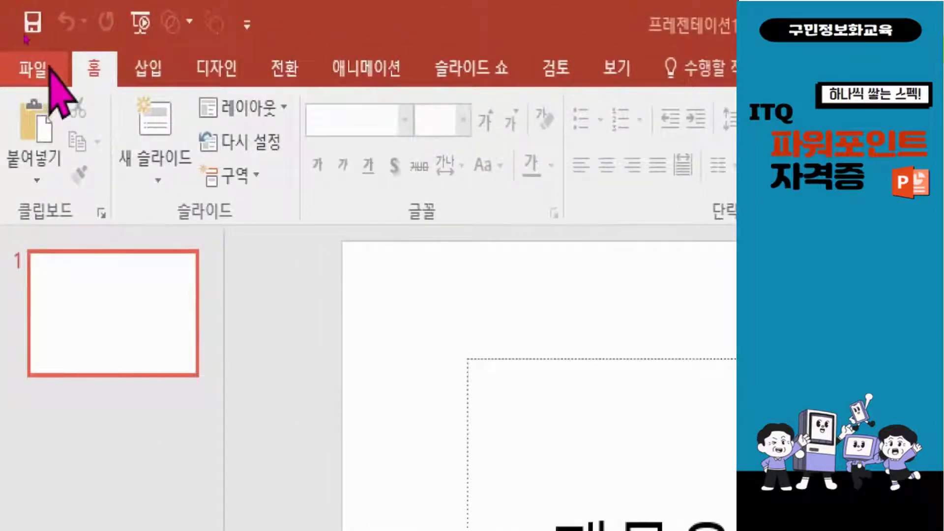
# Open the second presentation named with an examinee number and name from the ITQ folder in Documents
pyautogui.click(48, 68)
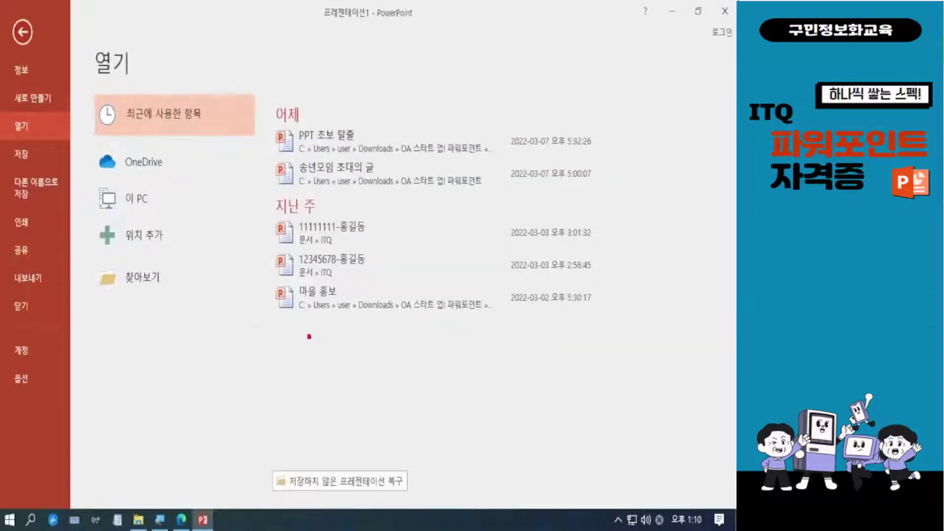
pyautogui.moveTo(265, 196)
pyautogui.mouseDown()
pyautogui.moveTo(348, 334)
pyautogui.moveTo(613, 344)
pyautogui.mouseUp()
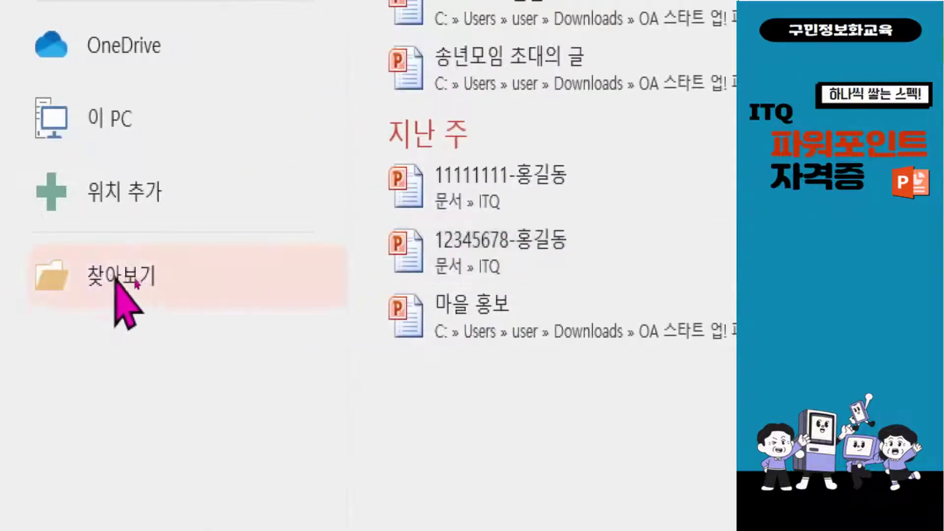
pyautogui.click(126, 285)
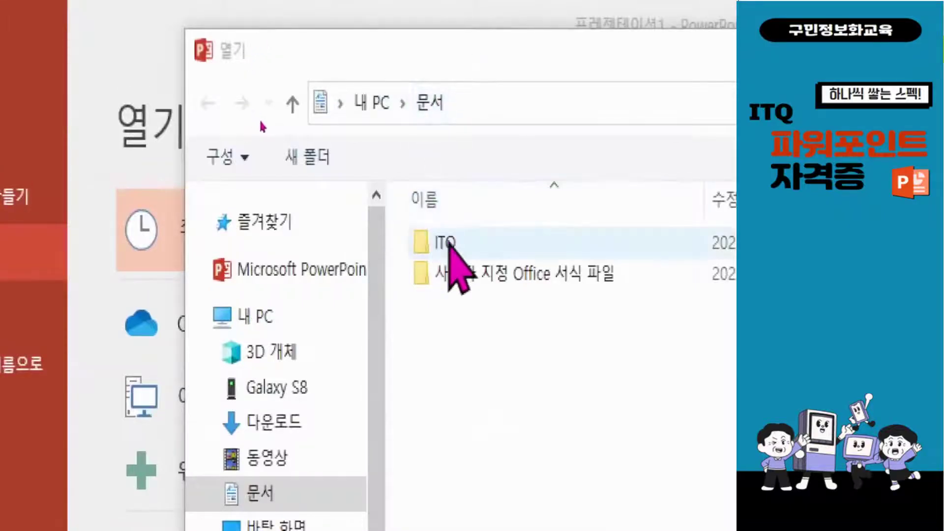
pyautogui.doubleClick(449, 244)
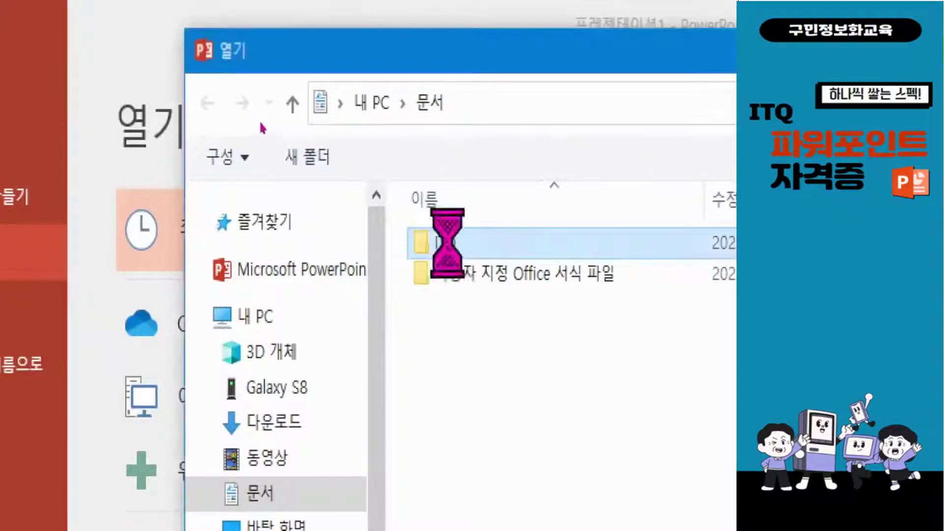
pyautogui.click(481, 342)
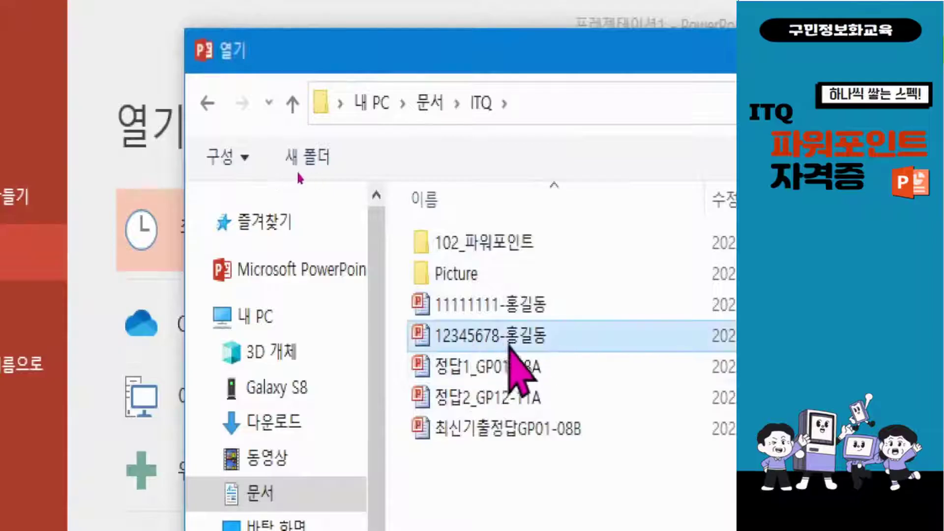
pyautogui.doubleClick(457, 336)
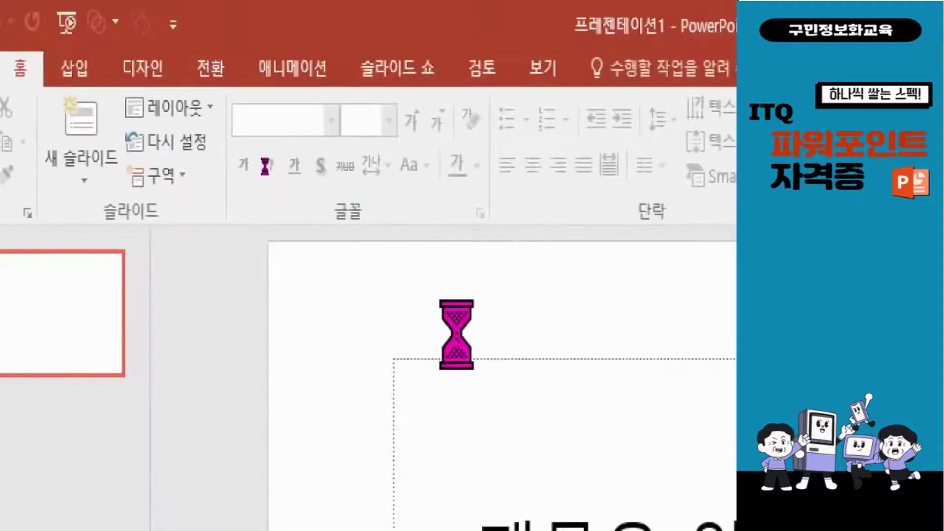
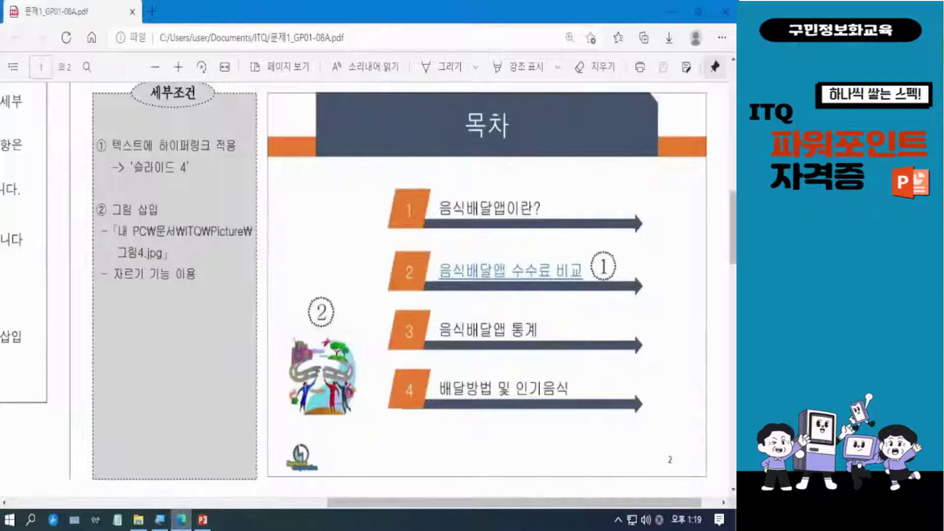
# Switch to the exam PDF in Microsoft Edge and examine slide 2's title area and its four-item contents list
pyautogui.moveTo(180, 526)
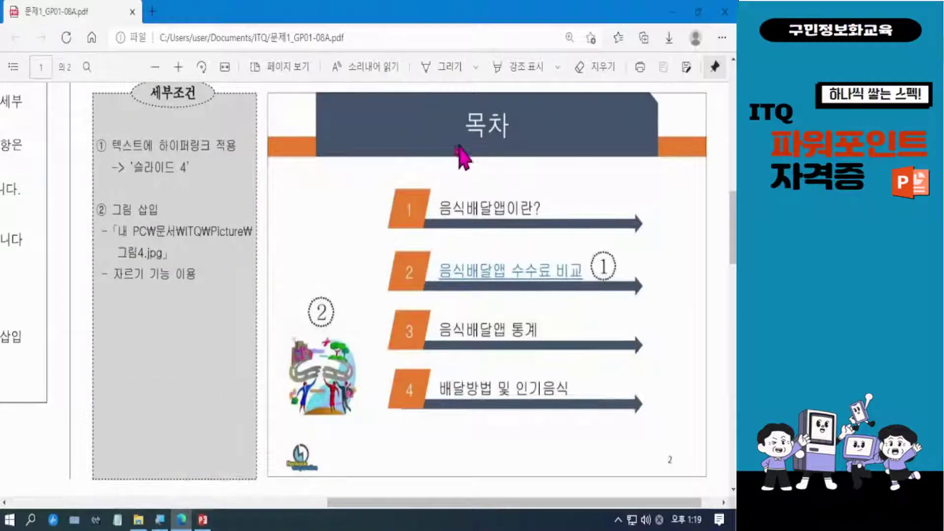
pyautogui.moveTo(260, 79); pyautogui.dragTo(724, 190)
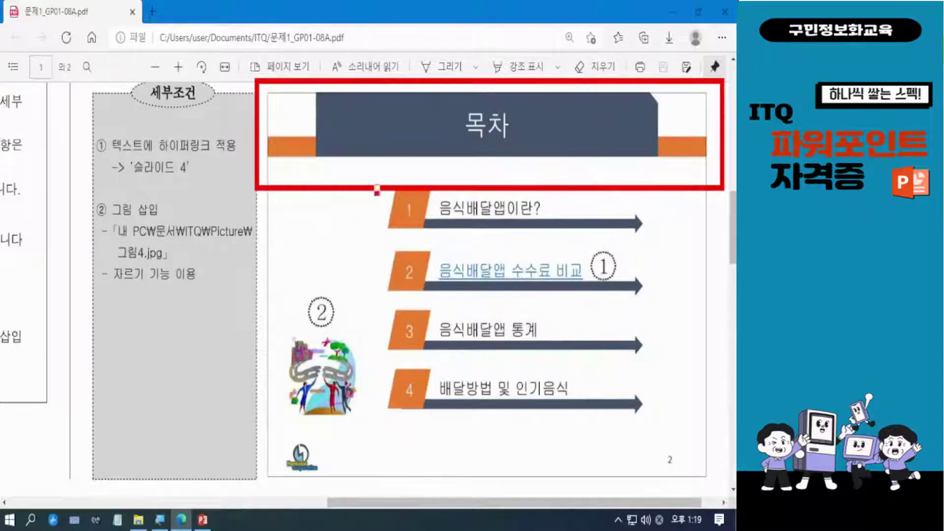
pyautogui.moveTo(377, 190); pyautogui.dragTo(680, 463)
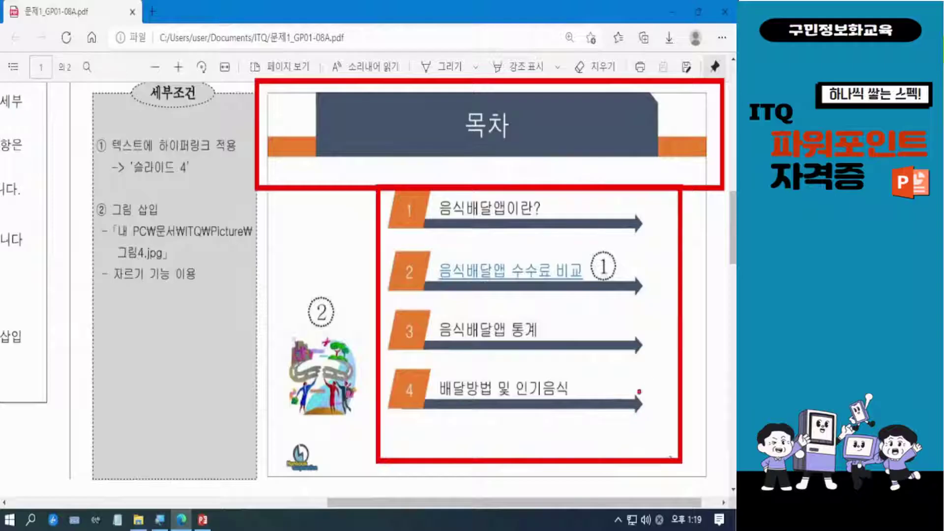
pyautogui.press('Escape')
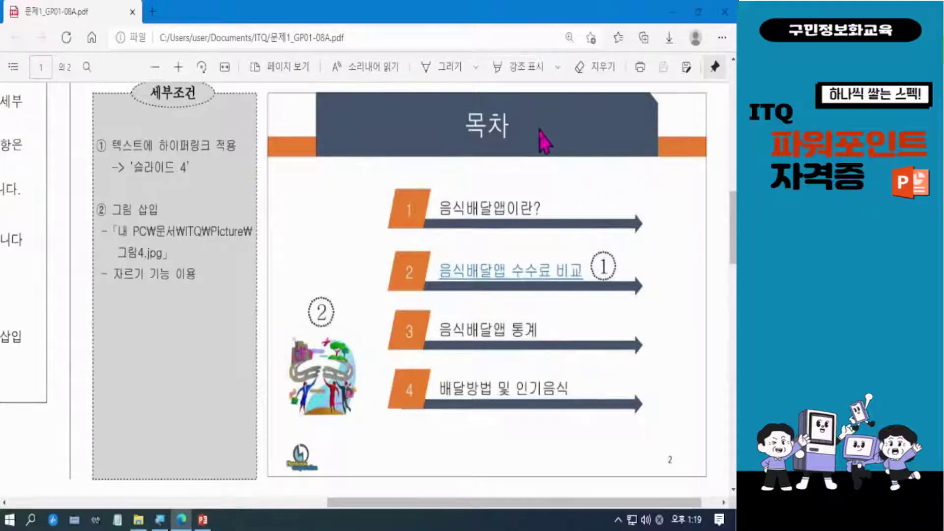
# Examine the slide 2 instructions and the title band with its orange bar in the exam PDF
pyautogui.scroll(2, 545, 142)
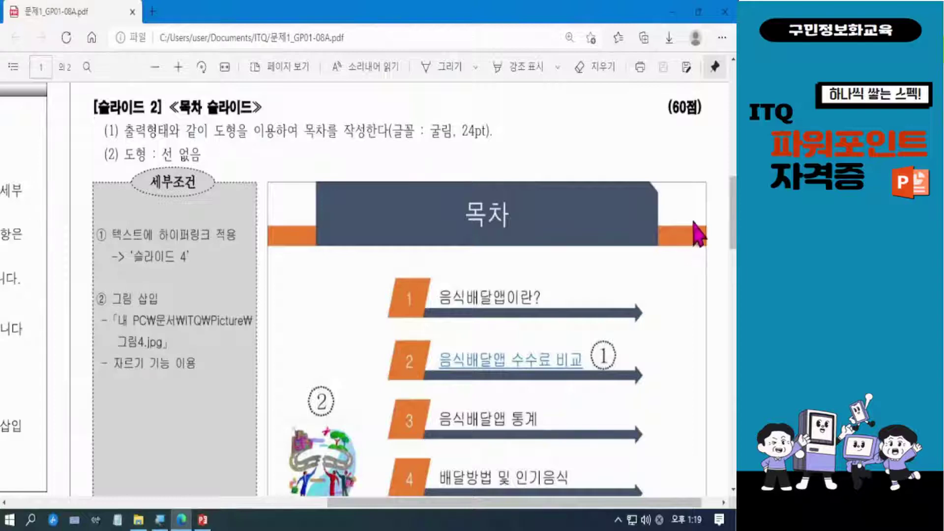
pyautogui.scroll(-2, 696, 237)
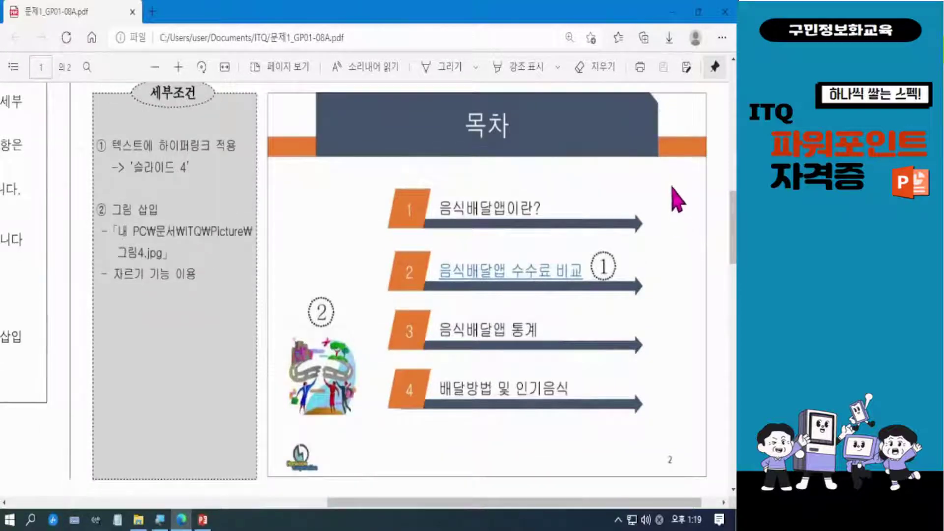
pyautogui.scroll(1, 705, 202)
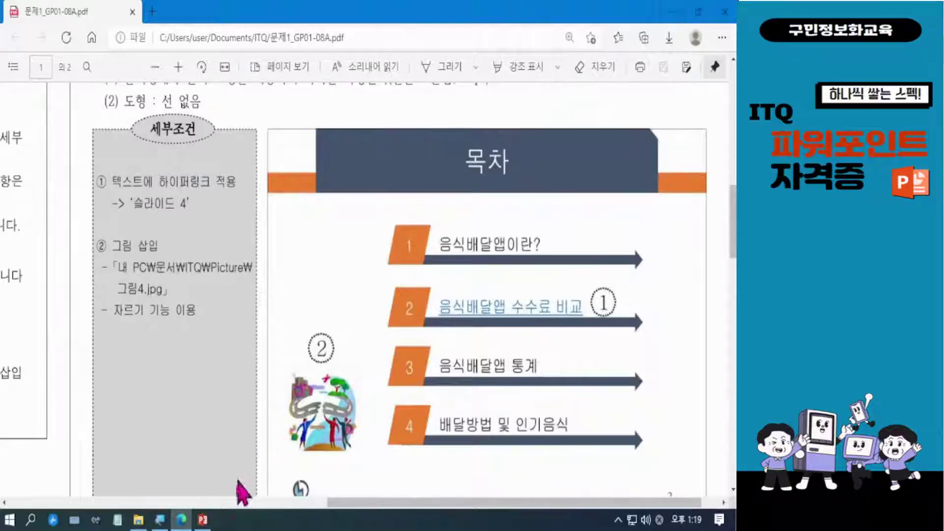
# Switch to PowerPoint and draw a rectangle about 27.52 cm wide and 1.62 cm high across the lower title area of the slide master
pyautogui.moveTo(204, 525)
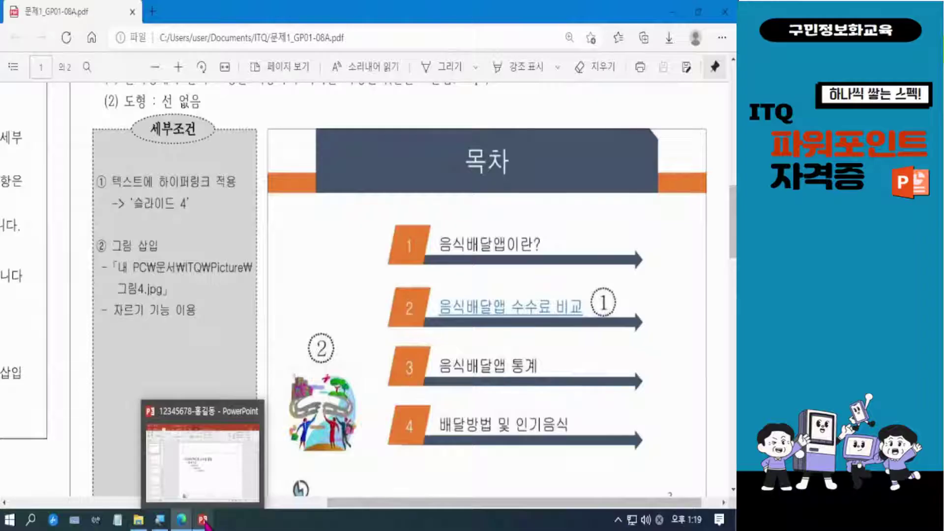
pyautogui.click(205, 524)
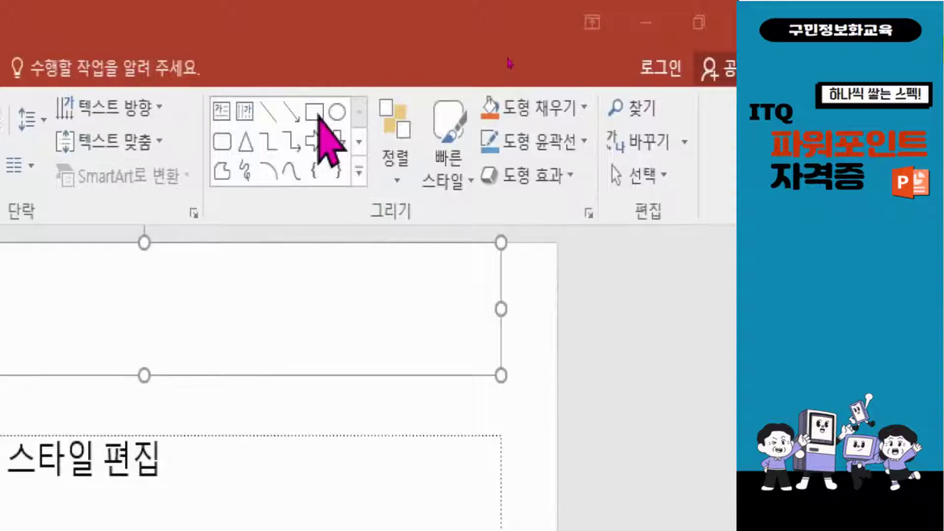
pyautogui.click(359, 172)
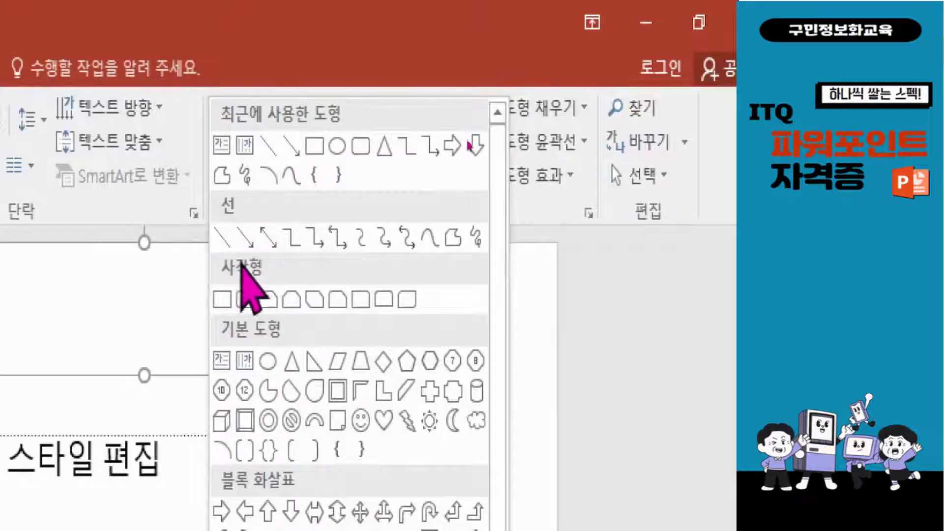
pyautogui.click(222, 299)
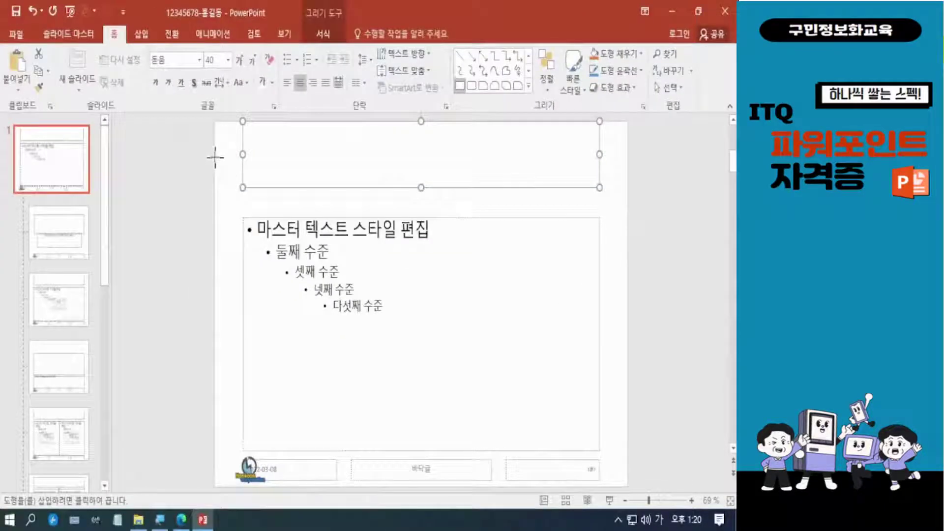
pyautogui.moveTo(215, 158)
pyautogui.mouseDown()
pyautogui.moveTo(379, 177)
pyautogui.moveTo(627, 187)
pyautogui.mouseUp()
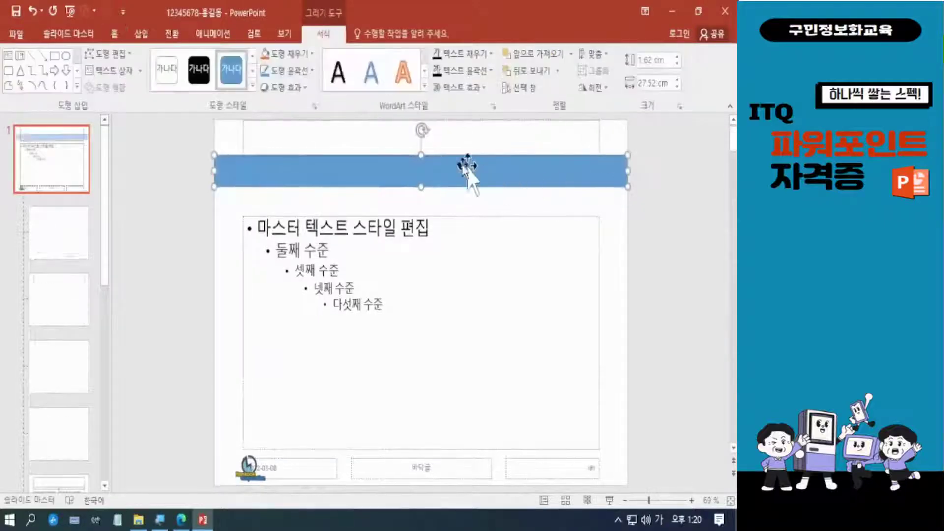
# Reduce the rectangle's height to about 1.08 cm by lowering its upper edge
pyautogui.moveTo(418, 158); pyautogui.dragTo(422, 163)
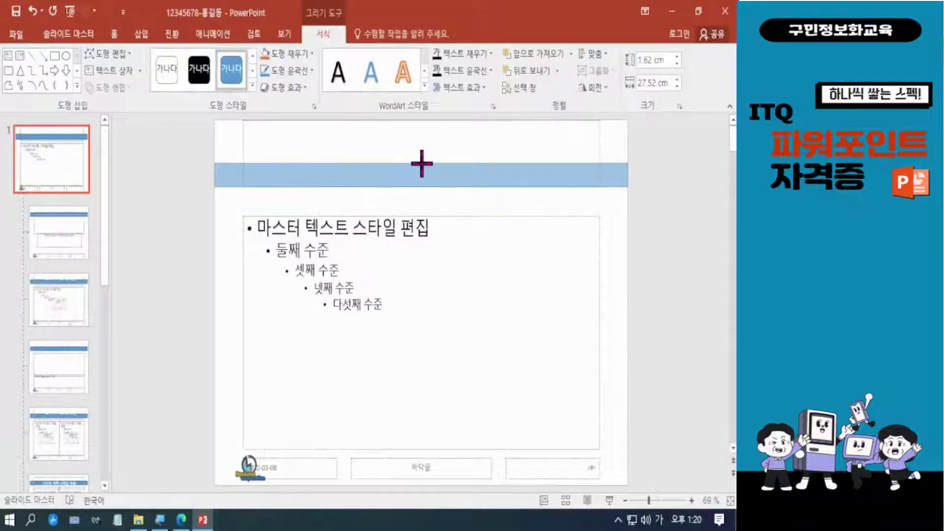
pyautogui.moveTo(422, 164); pyautogui.dragTo(422, 163)
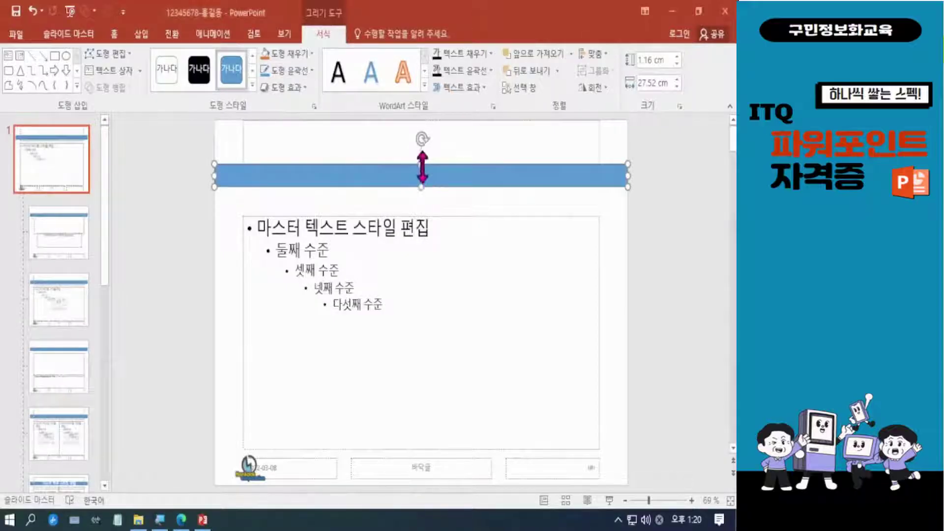
pyautogui.moveTo(421, 164); pyautogui.dragTo(421, 166)
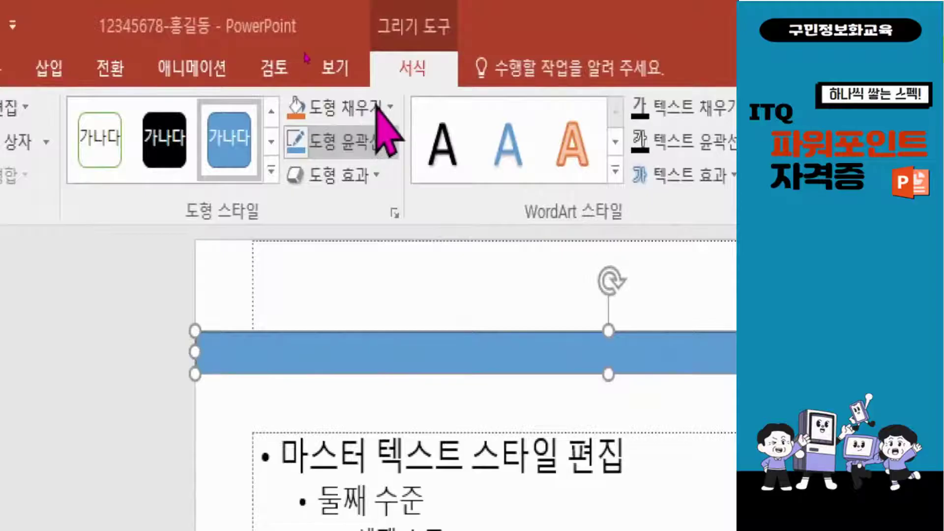
# Fill the rectangle with the orange theme colour and remove its outline
pyautogui.click(386, 105)
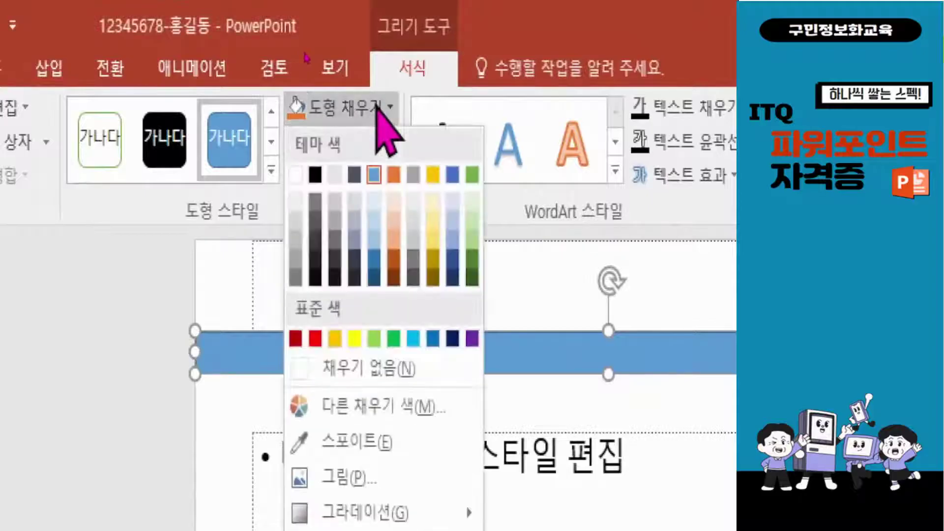
pyautogui.click(394, 175)
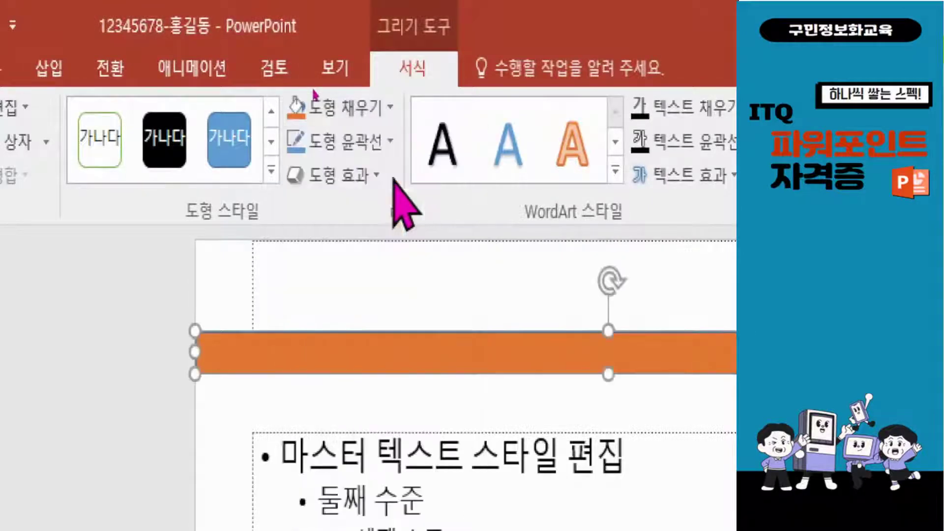
pyautogui.click(346, 141)
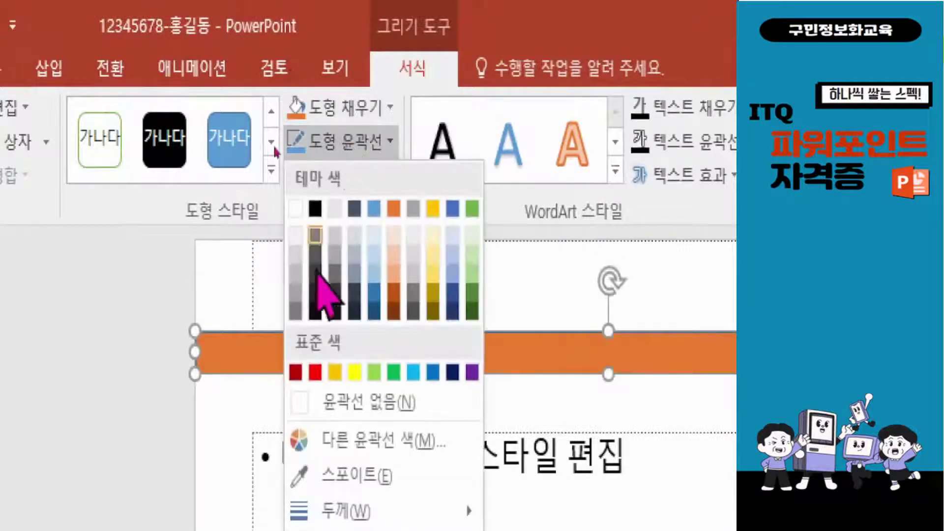
pyautogui.click(347, 403)
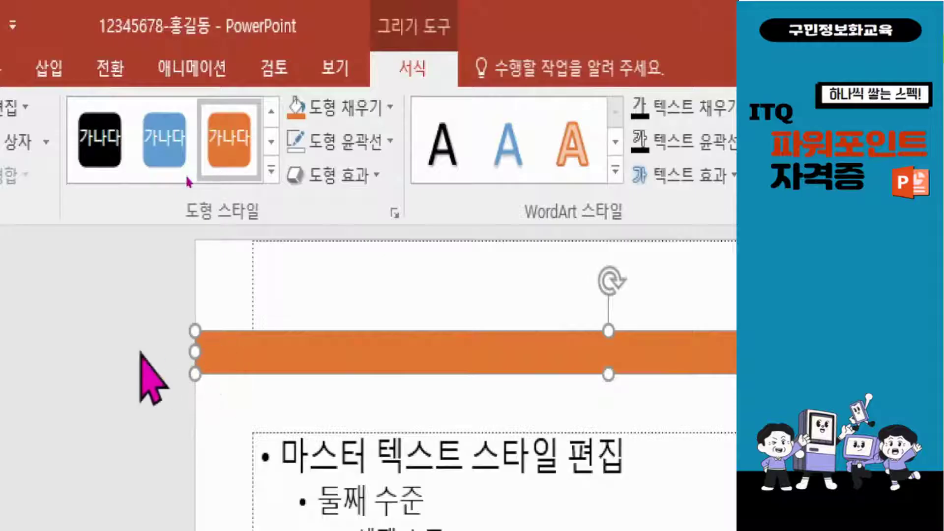
pyautogui.click(152, 403)
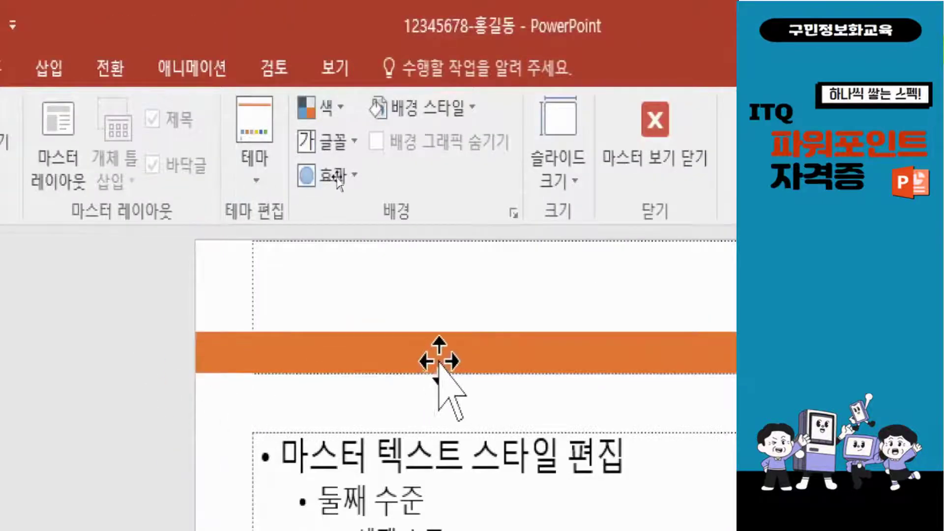
# Set the orange rectangle's formatting as the default for new shapes
pyautogui.click(452, 355)
pyautogui.click(452, 355)
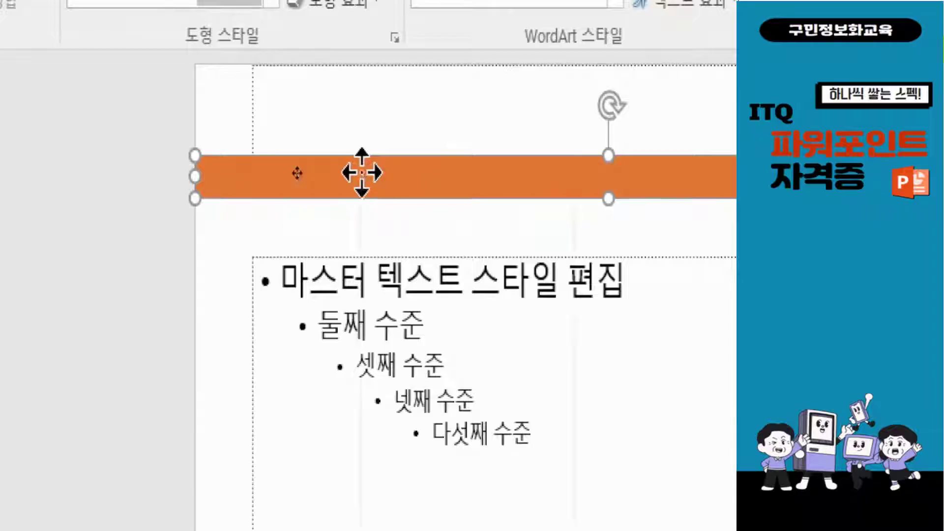
pyautogui.rightClick(362, 172)
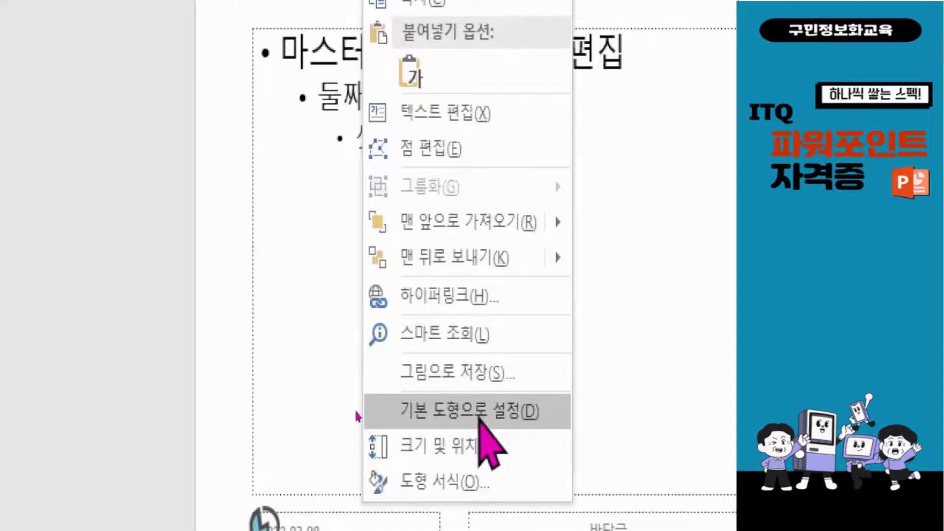
pyautogui.click(479, 413)
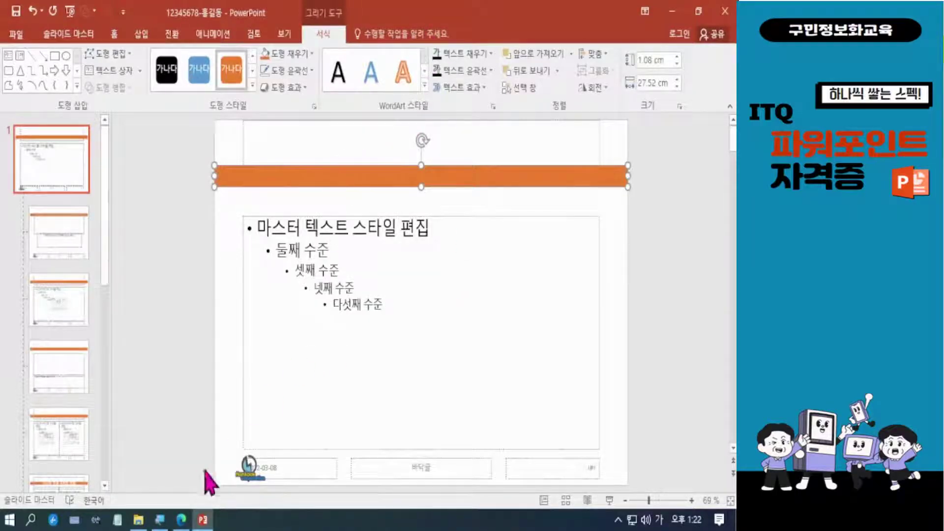
# Check the dark title shape above the contents list in the exam PDF and return to the slide master in PowerPoint
pyautogui.click(182, 522)
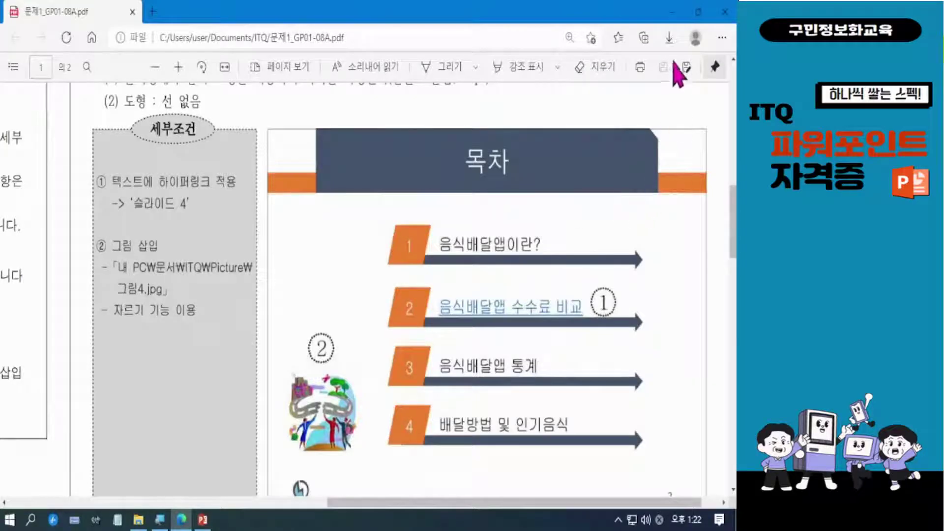
pyautogui.click(672, 11)
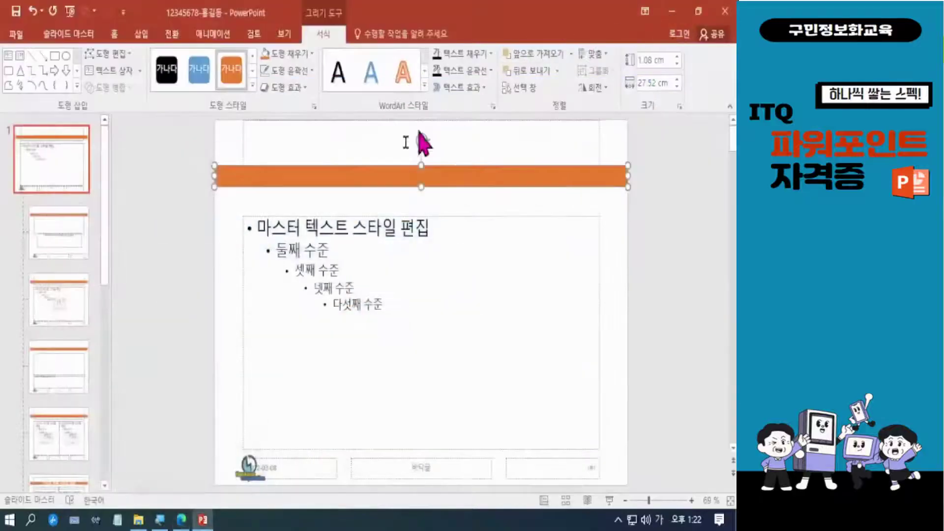
pyautogui.click(469, 176)
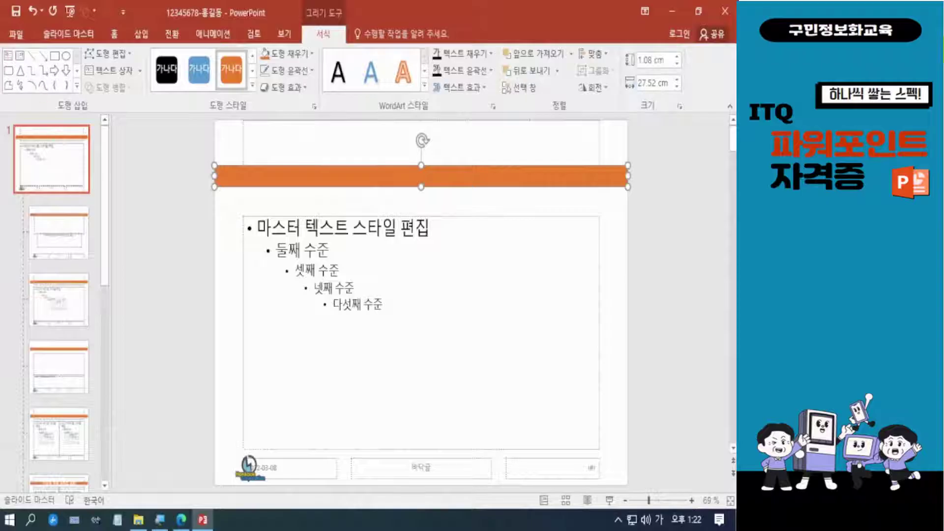
pyautogui.moveTo(1, 32); pyautogui.dragTo(149, 112)
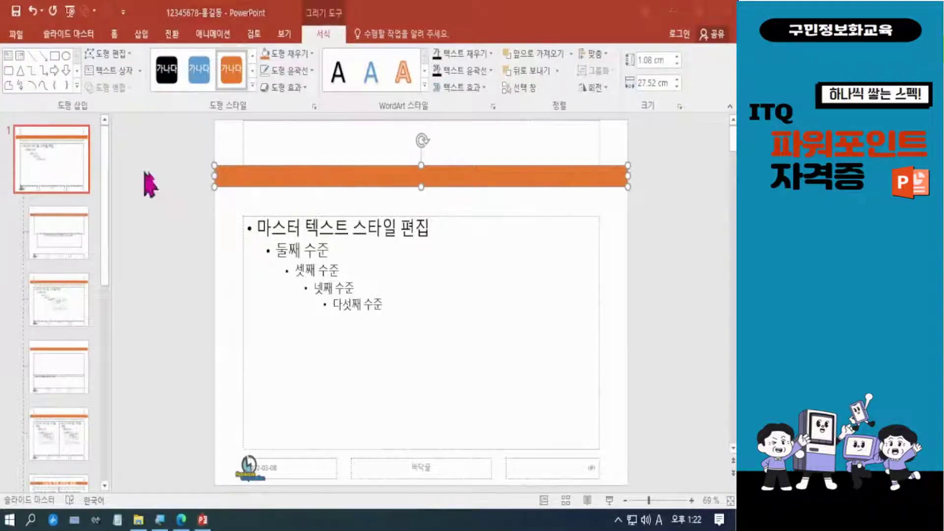
pyautogui.click(665, 241)
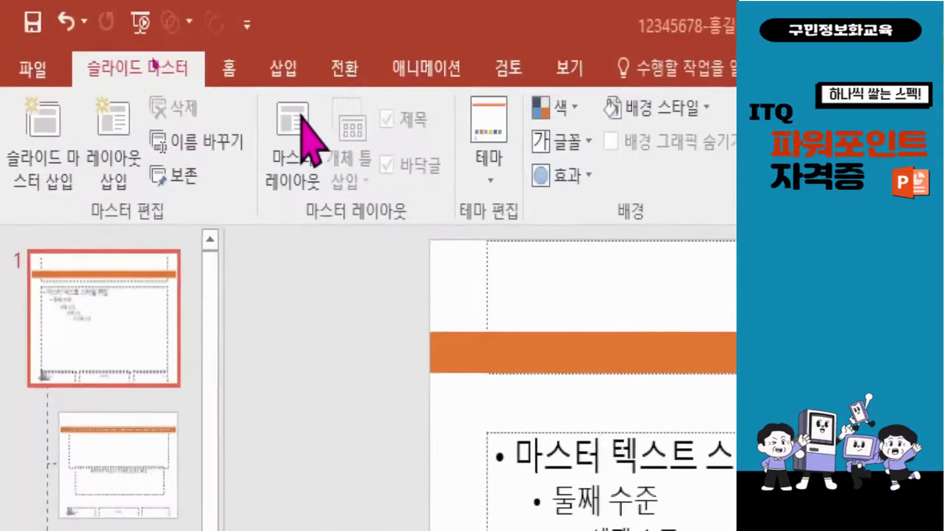
# Choose the Snip Single Corner Rectangle shape for drawing on the slide master
pyautogui.click(286, 72)
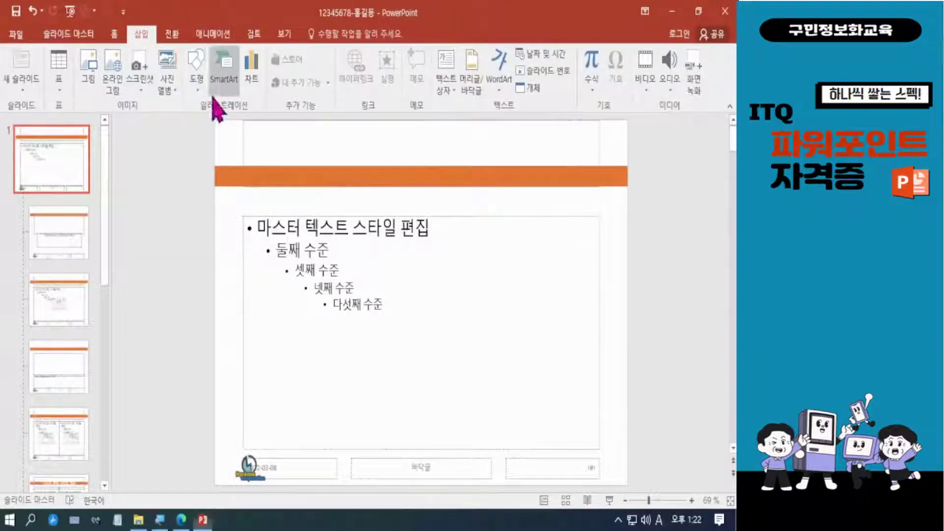
pyautogui.click(521, 178)
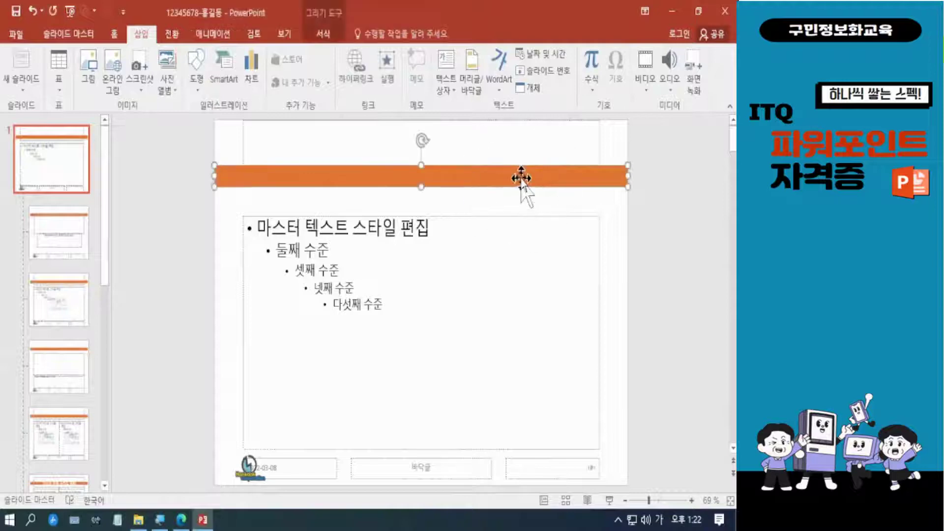
pyautogui.click(324, 34)
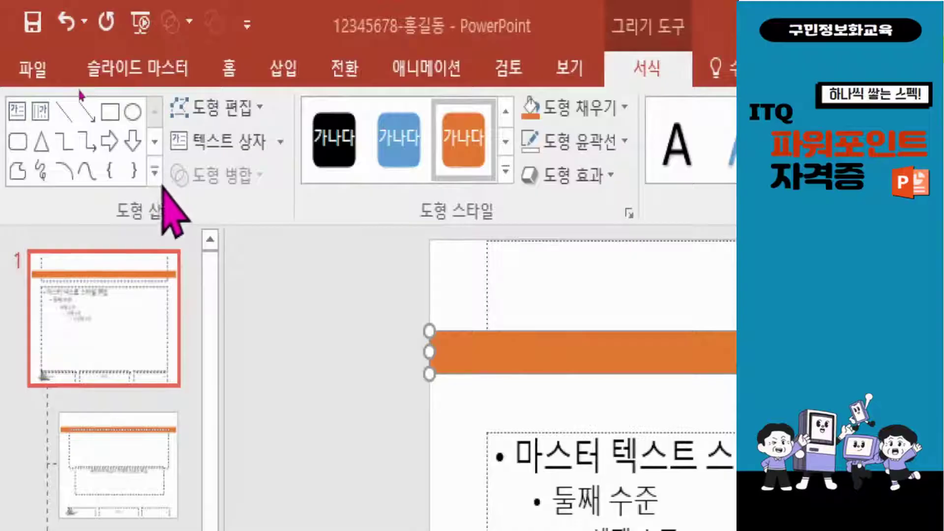
pyautogui.click(154, 173)
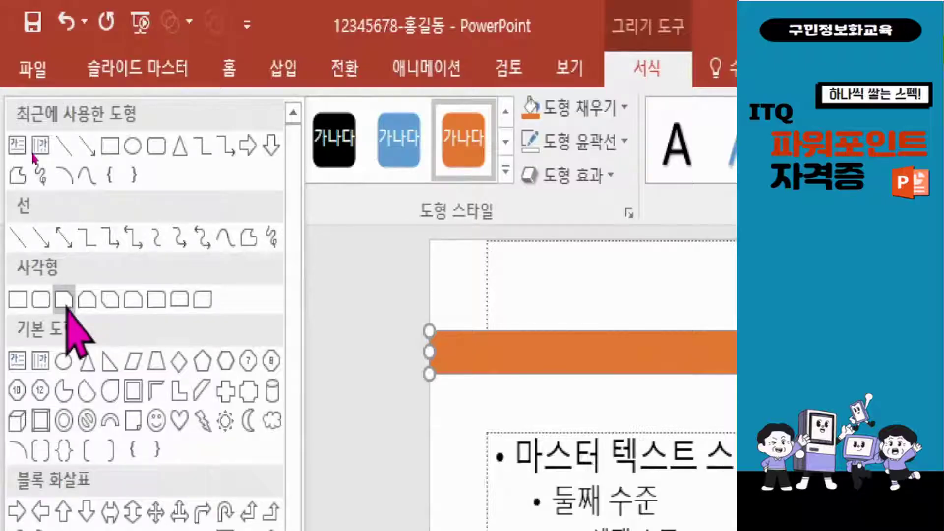
pyautogui.click(66, 301)
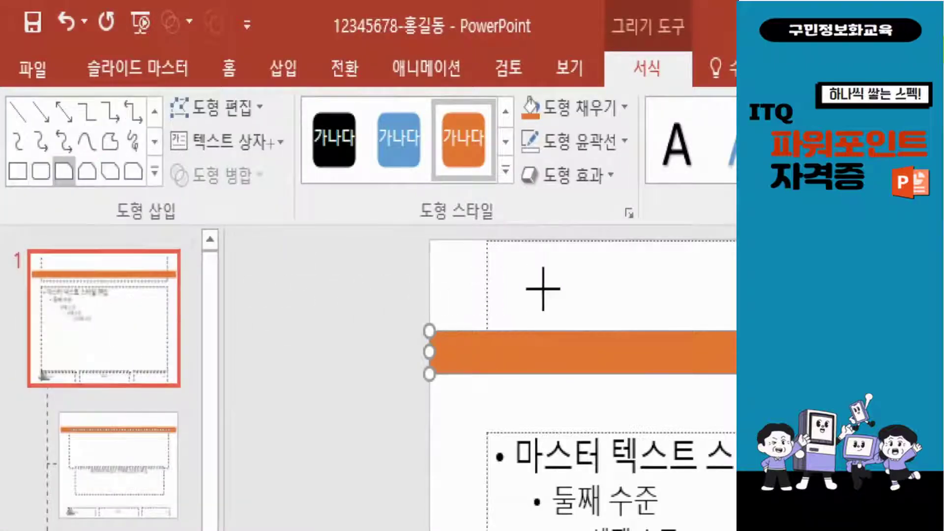
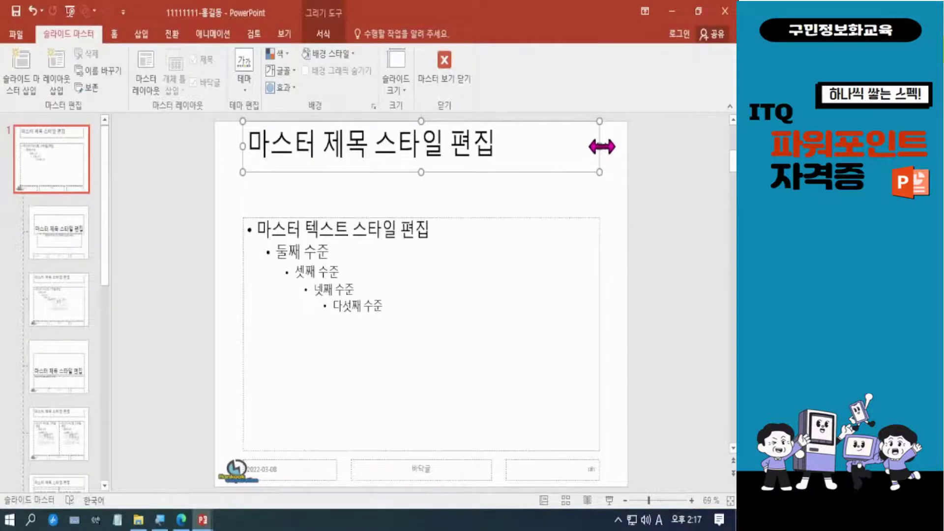
# Widen the slide master's title placeholder equally on both sides and extend its lower edge slightly
pyautogui.moveTo(604, 146); pyautogui.dragTo(608, 149)
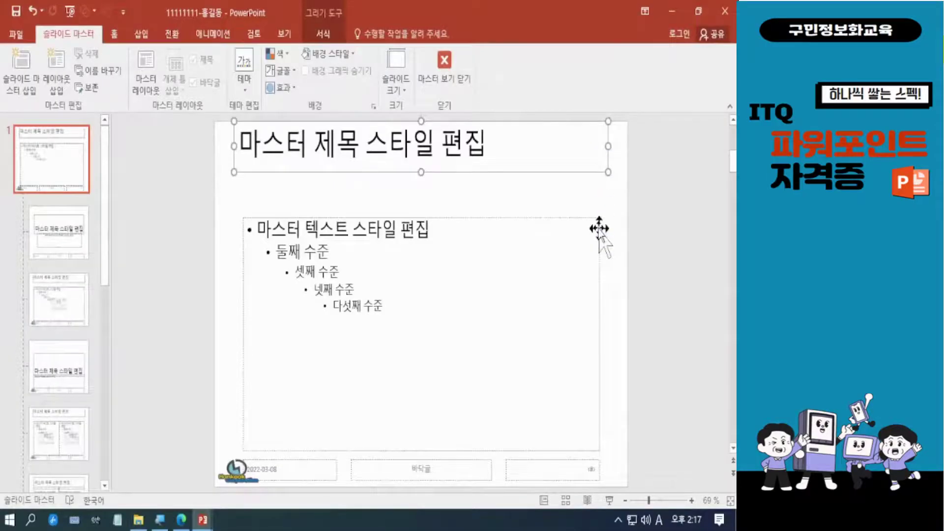
pyautogui.moveTo(421, 172); pyautogui.dragTo(421, 175)
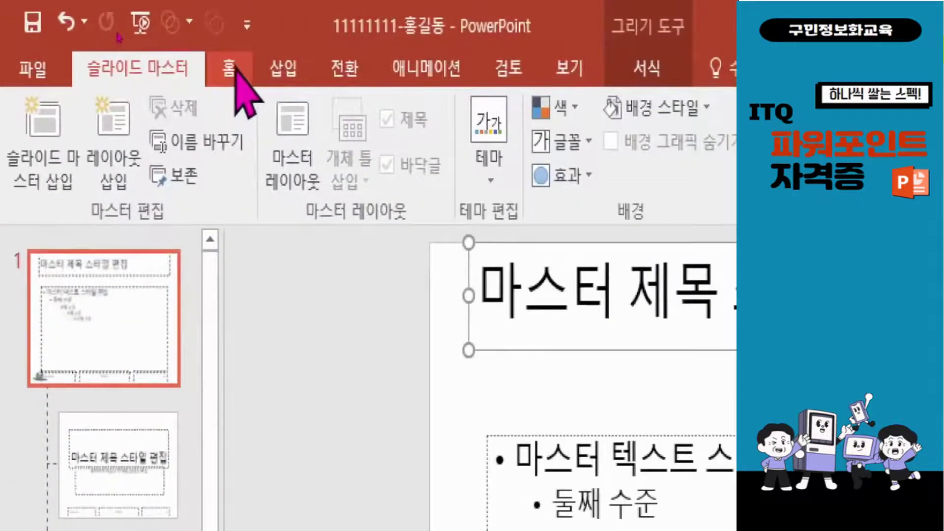
# Set the slide master title's font to 굴림 at size 40
pyautogui.click(114, 33)
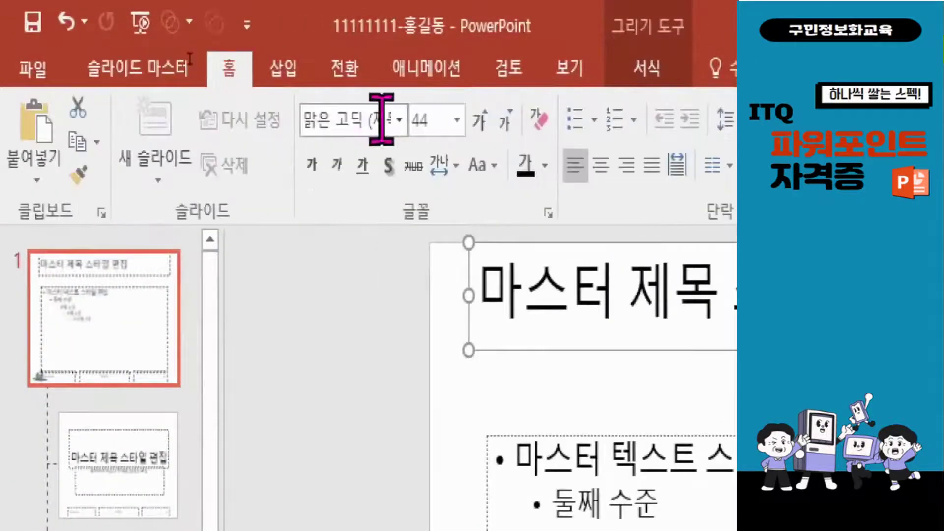
pyautogui.click(340, 119)
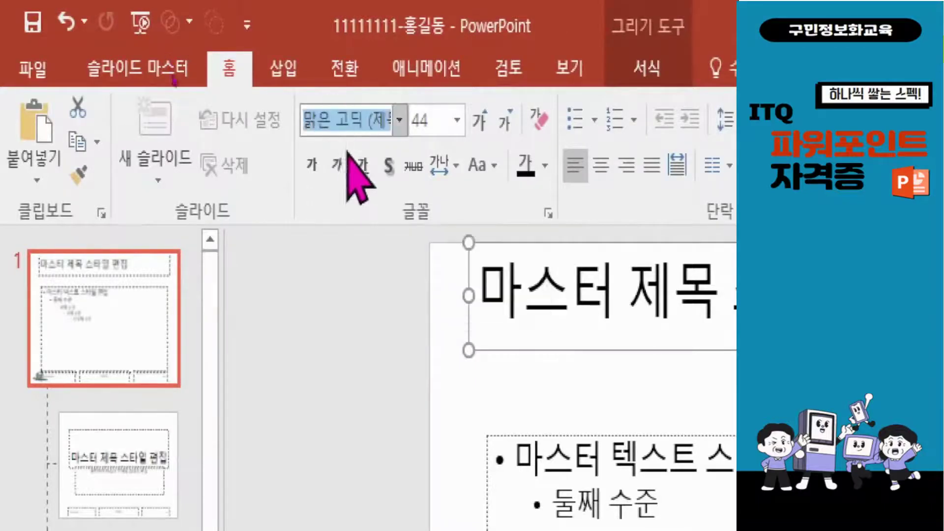
pyautogui.write('rnf')
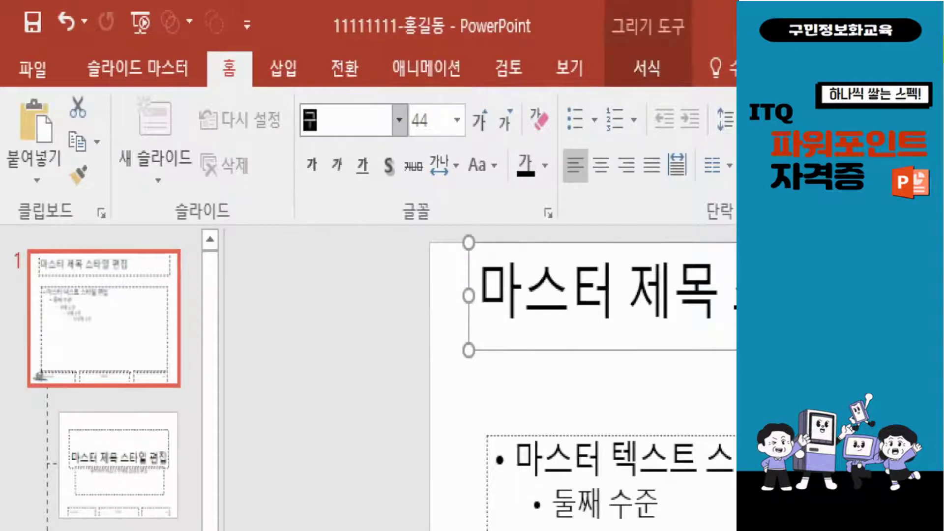
pyautogui.write('fla')
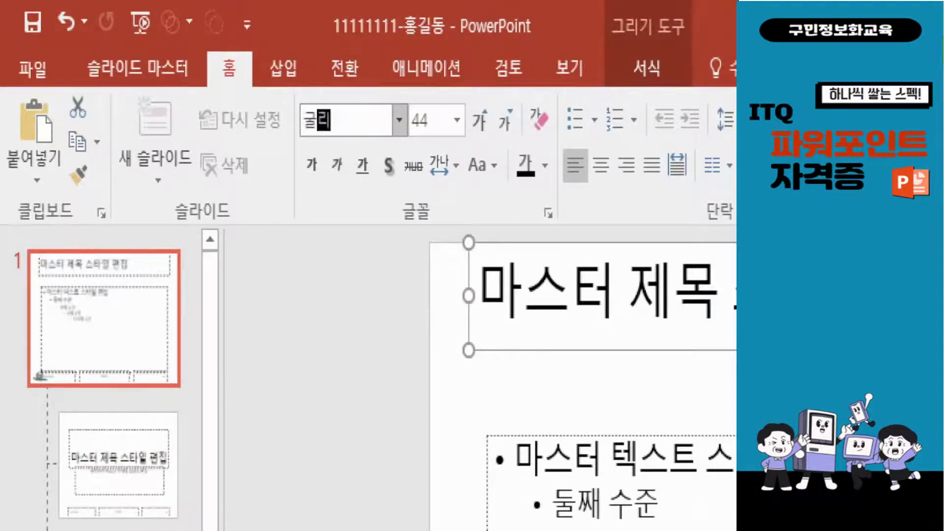
pyautogui.press('Return')
pyautogui.click(432, 120)
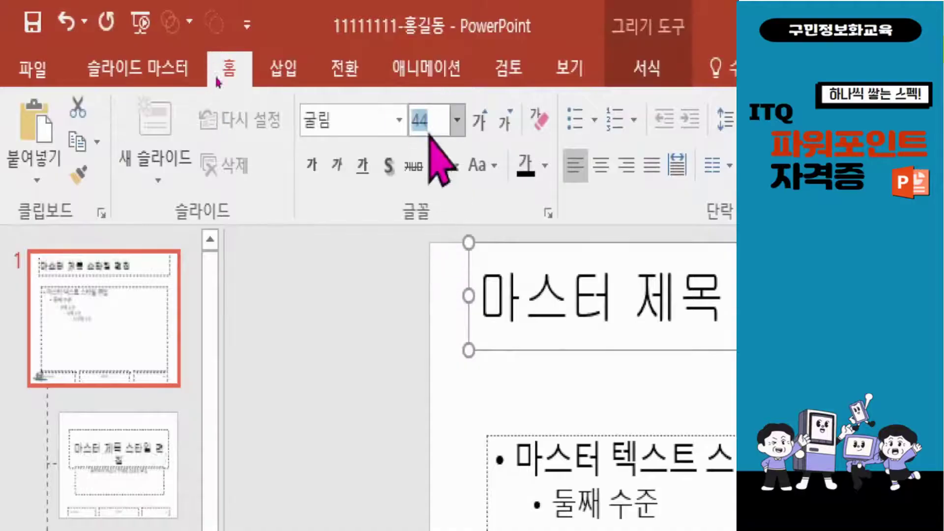
pyautogui.write('1')
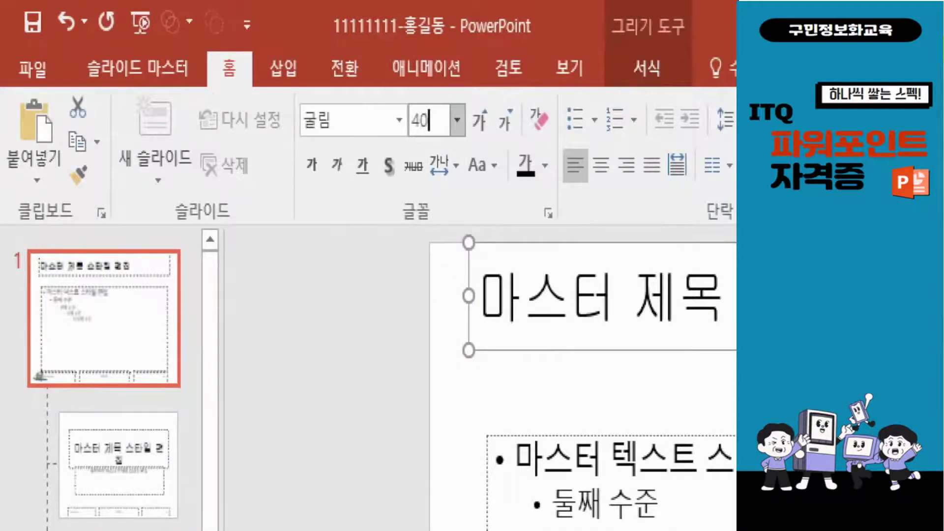
pyautogui.write('0')
pyautogui.press('Return')
# Make the slide master's title text white and center it in its placeholder
pyautogui.click(546, 165)
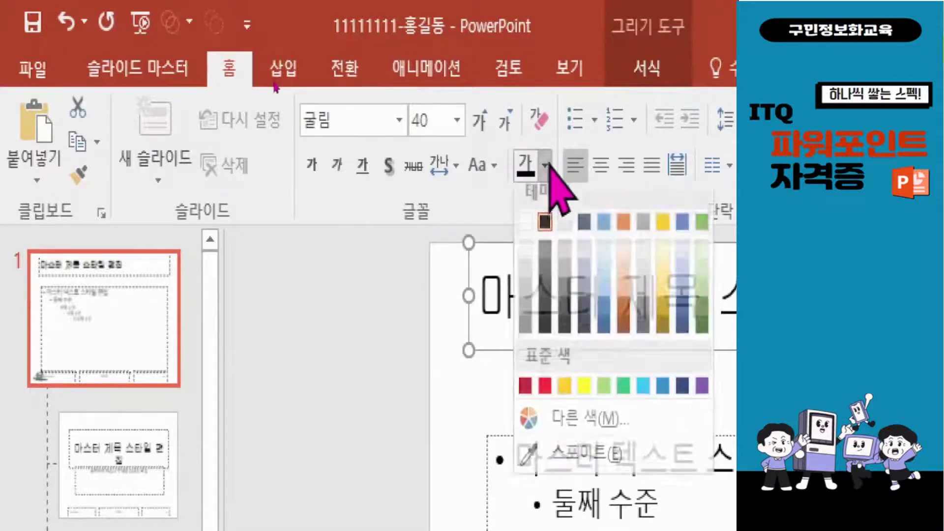
pyautogui.click(526, 223)
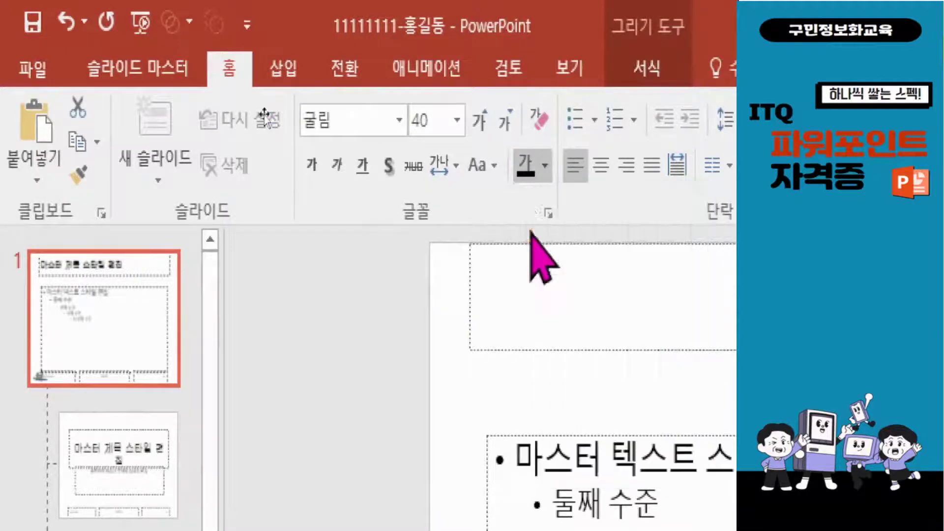
pyautogui.click(600, 165)
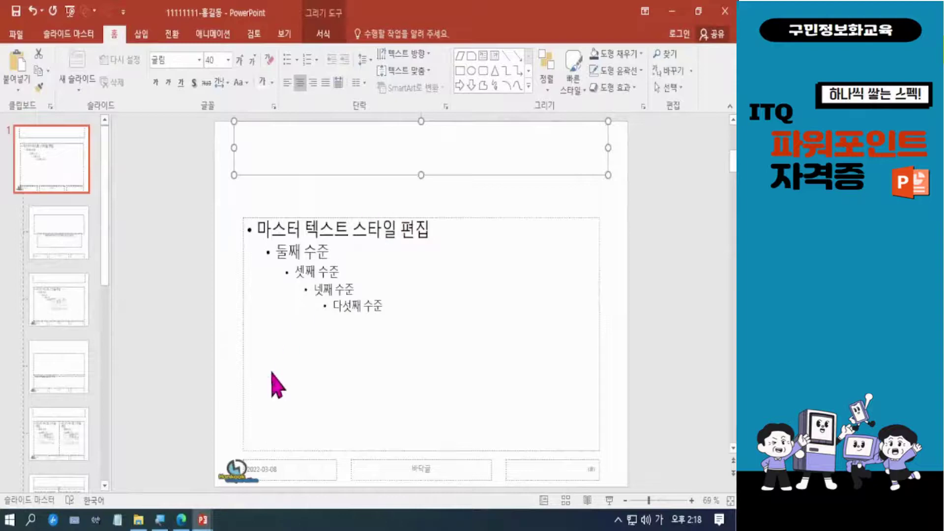
# Check the title ribbon in the exam PDF and draw a notched right arrow about 27.52 cm wide and 2.08 cm high across the slide master in PowerPoint
pyautogui.click(181, 520)
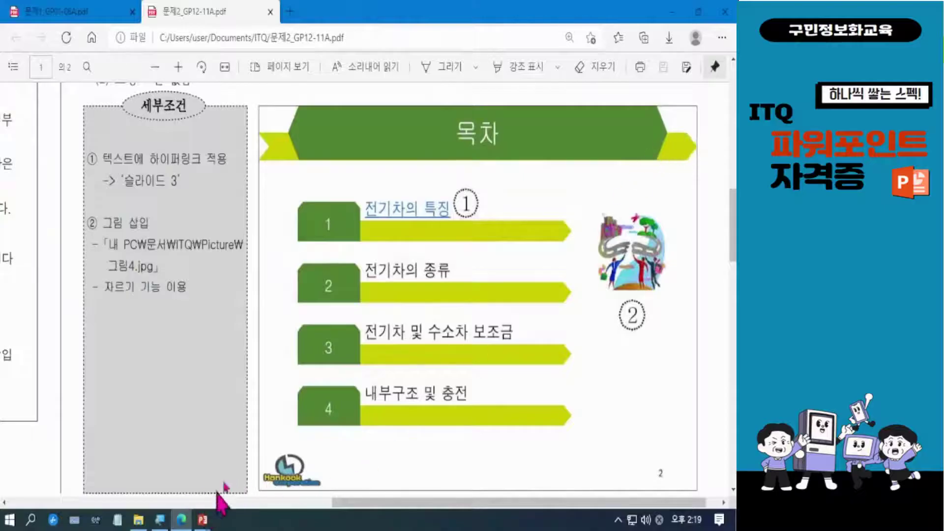
pyautogui.click(673, 15)
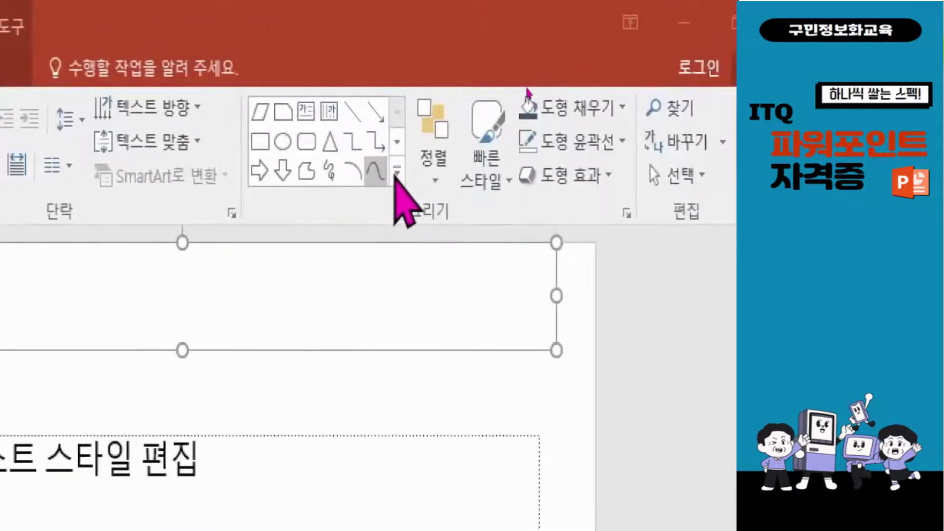
pyautogui.click(397, 170)
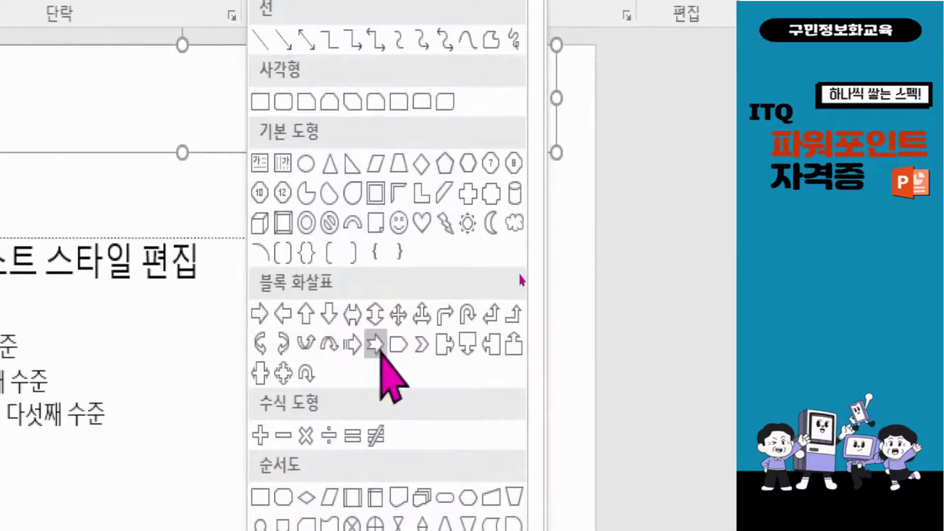
pyautogui.click(377, 347)
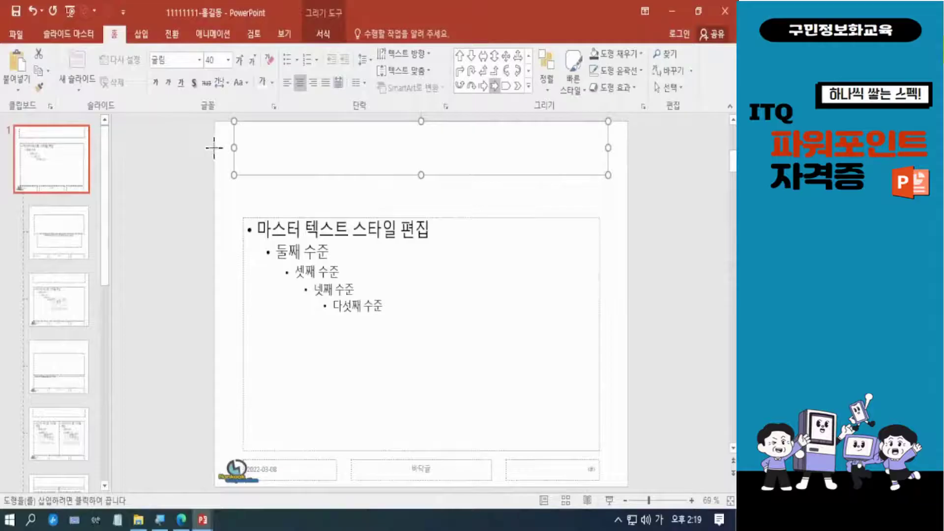
pyautogui.moveTo(215, 146); pyautogui.dragTo(625, 185)
pyautogui.moveTo(422, 146); pyautogui.dragTo(421, 143)
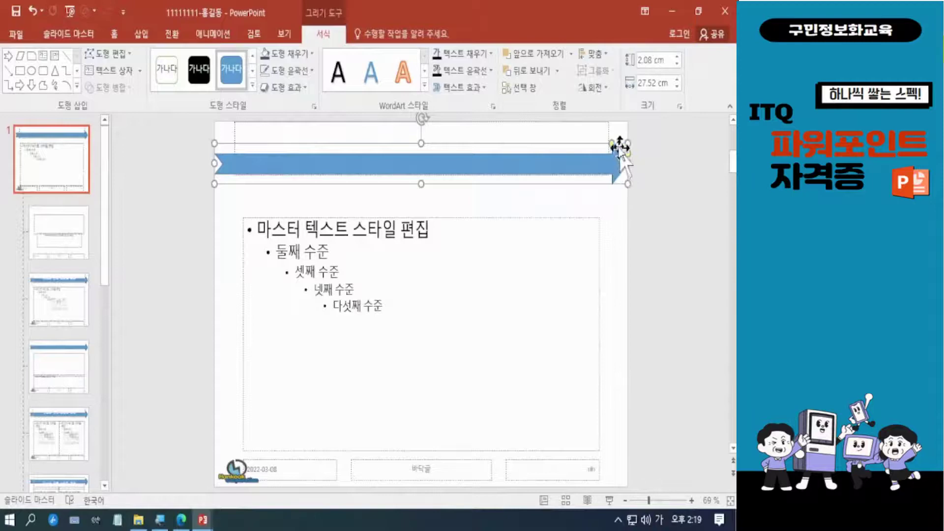
# Thicken the notched arrow's shaft until it fills the shape's full height
pyautogui.moveTo(629, 157)
pyautogui.mouseDown()
pyautogui.moveTo(614, 143)
pyautogui.moveTo(589, 150)
pyautogui.moveTo(628, 158)
pyautogui.moveTo(628, 142)
pyautogui.mouseUp()
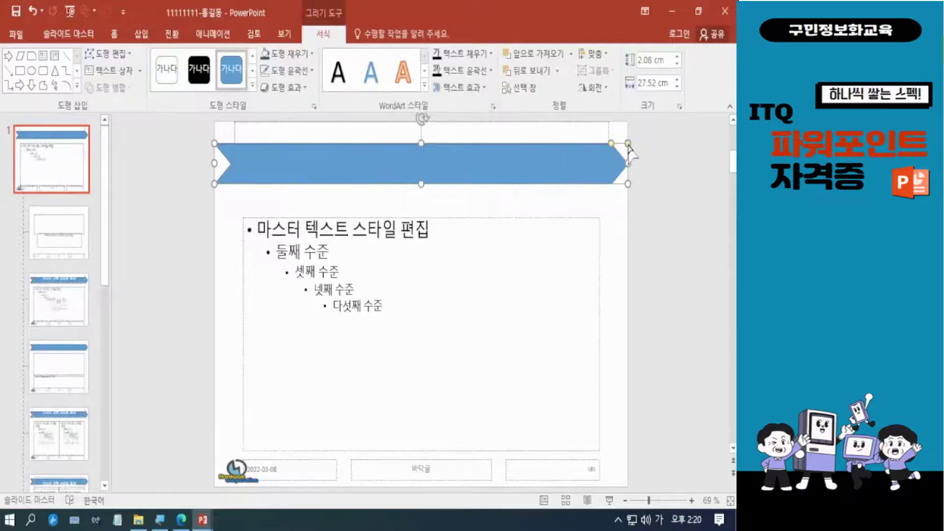
pyautogui.moveTo(628, 143); pyautogui.dragTo(629, 153)
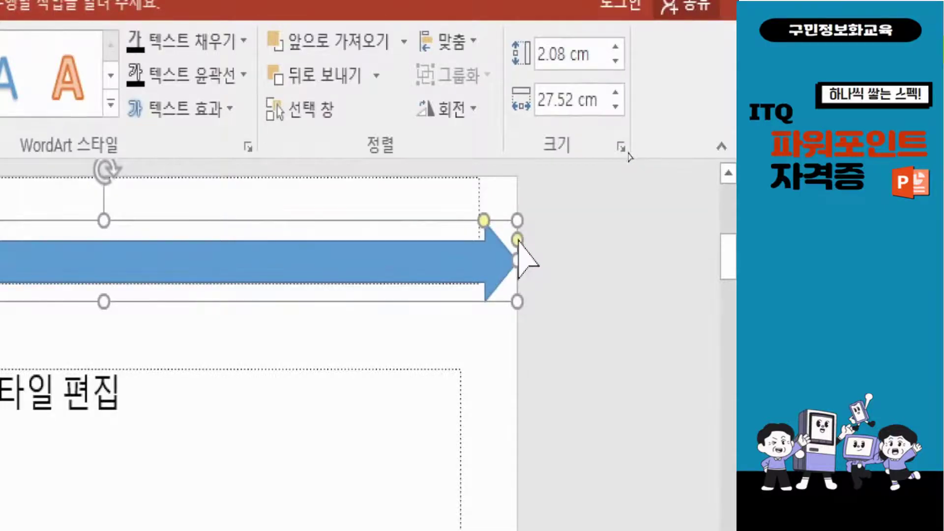
pyautogui.moveTo(518, 240); pyautogui.dragTo(518, 221)
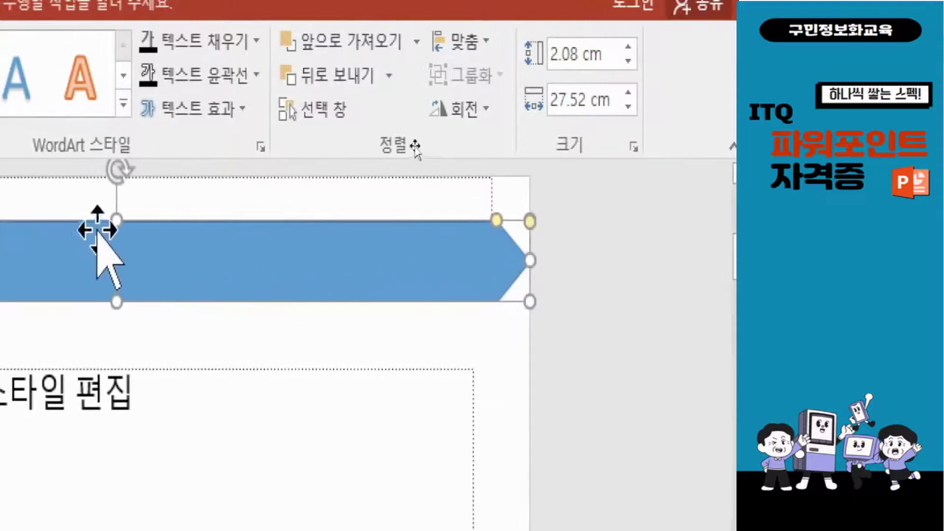
# Reduce the notched arrow's height to about 1.39 cm, aligning its lower edge with the bottom of the title placeholder
pyautogui.moveTo(116, 217)
pyautogui.mouseDown()
pyautogui.moveTo(112, 234)
pyautogui.moveTo(116, 219)
pyautogui.moveTo(116, 228)
pyautogui.mouseUp()
pyautogui.moveTo(118, 302); pyautogui.dragTo(116, 284)
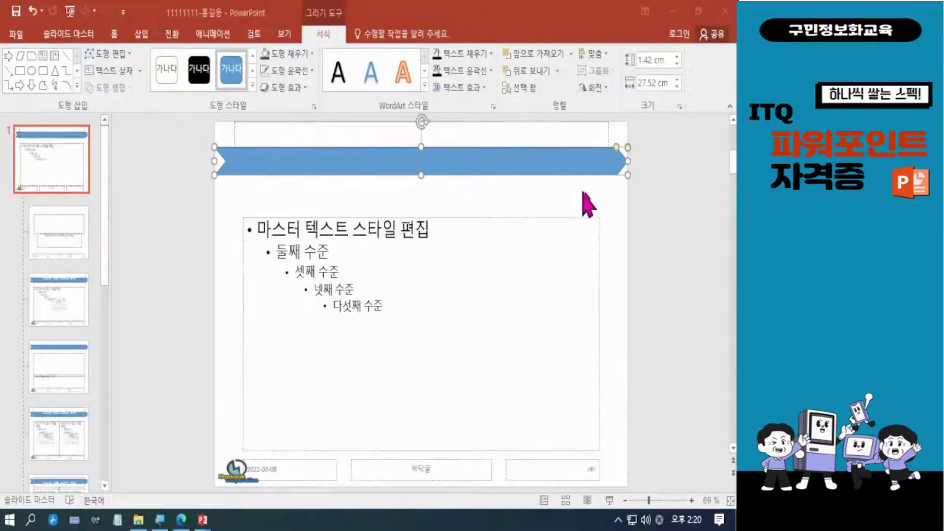
pyautogui.click(617, 148)
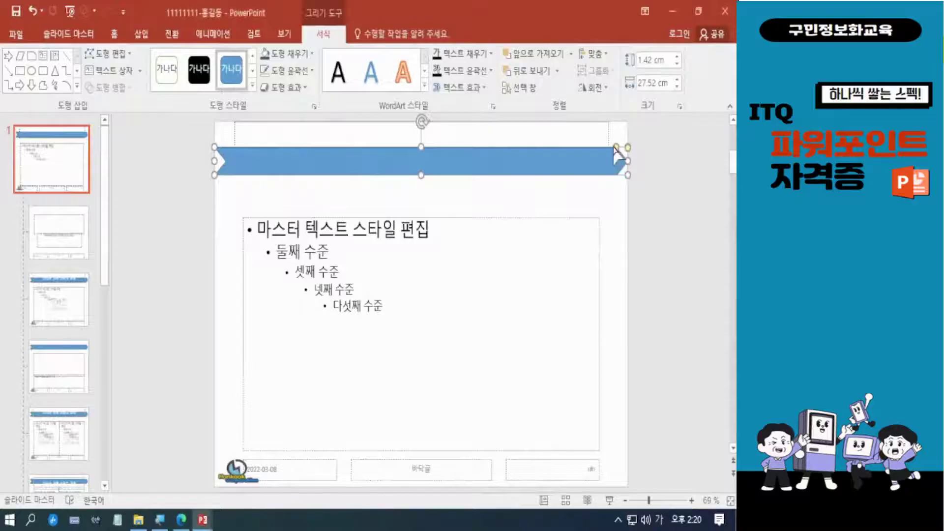
pyautogui.click(619, 213)
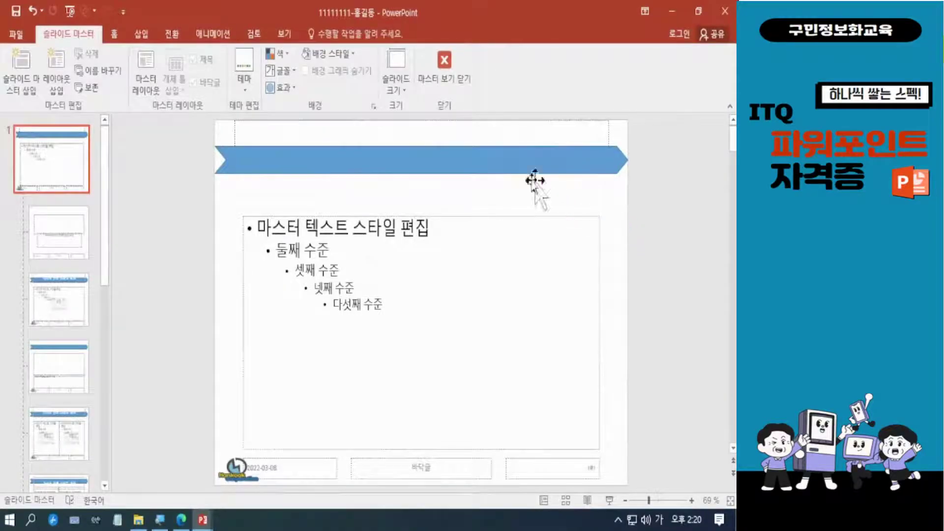
pyautogui.click(415, 158)
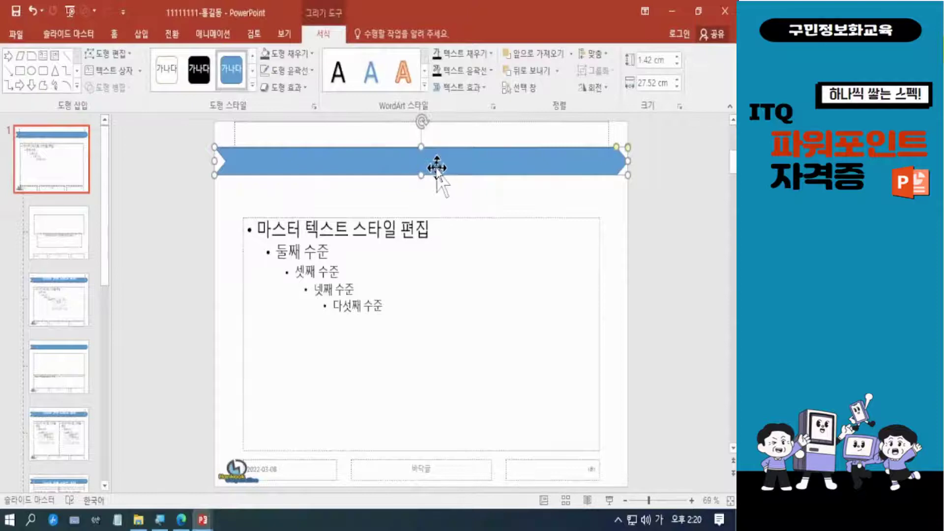
pyautogui.moveTo(422, 155); pyautogui.dragTo(421, 148)
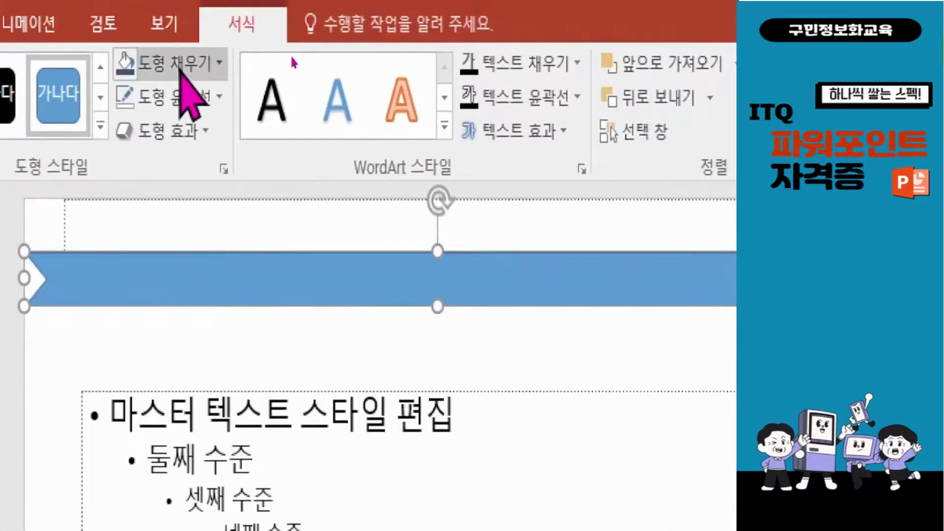
# Fill the notched arrow with the gold theme color and remove its outline
pyautogui.click(180, 66)
pyautogui.click(261, 131)
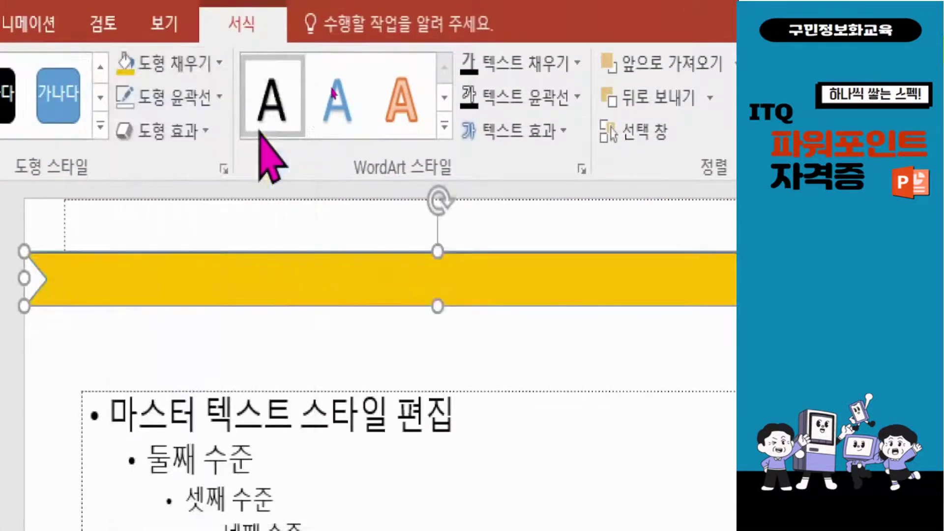
pyautogui.click(199, 96)
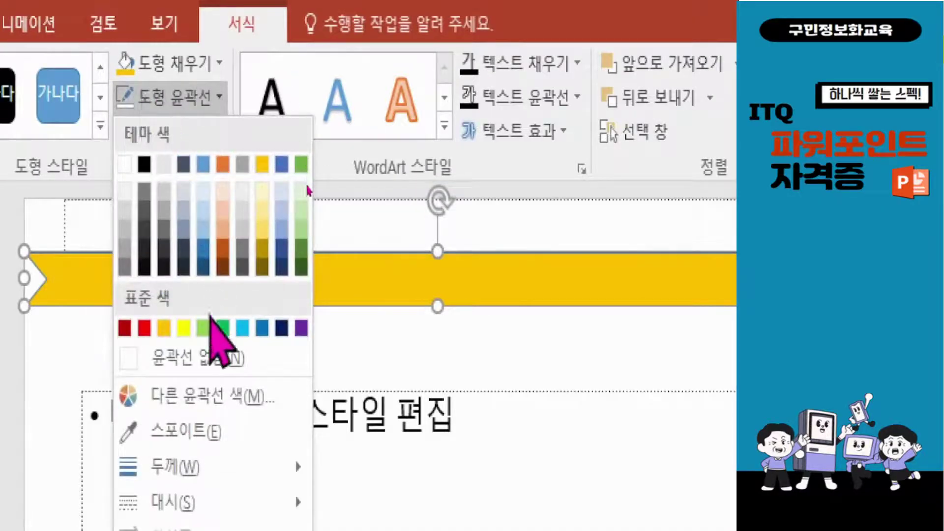
pyautogui.click(209, 358)
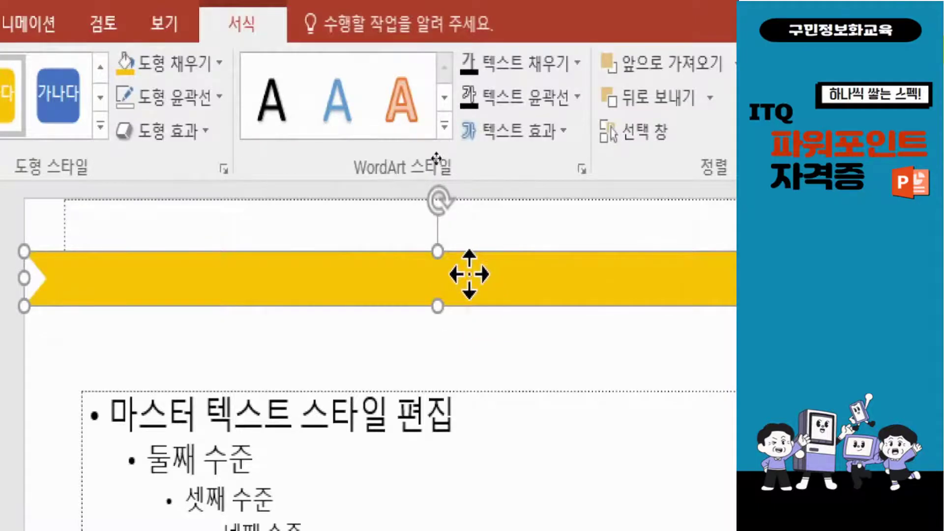
# Set the gold notched arrow's formatting as the default for new shapes
pyautogui.rightClick(469, 275)
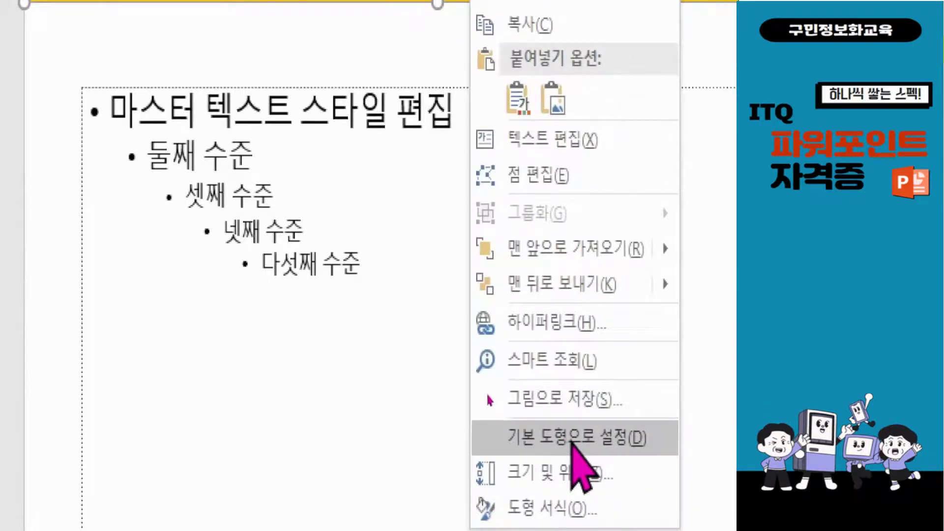
pyautogui.click(572, 442)
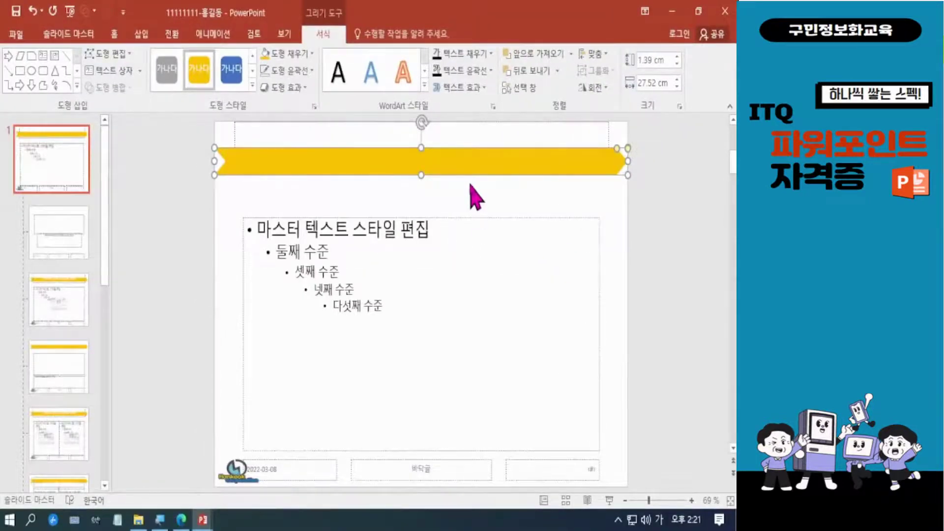
pyautogui.click(471, 199)
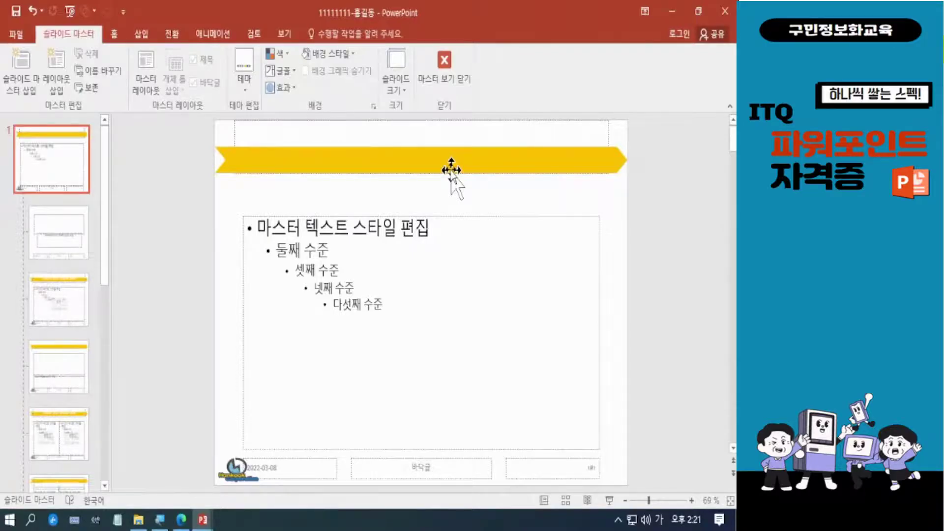
# Check the title shape in the exam PDF and draw a hexagon about 23.21 cm wide and 2.77 cm high over the gold arrow in PowerPoint
pyautogui.click(191, 511)
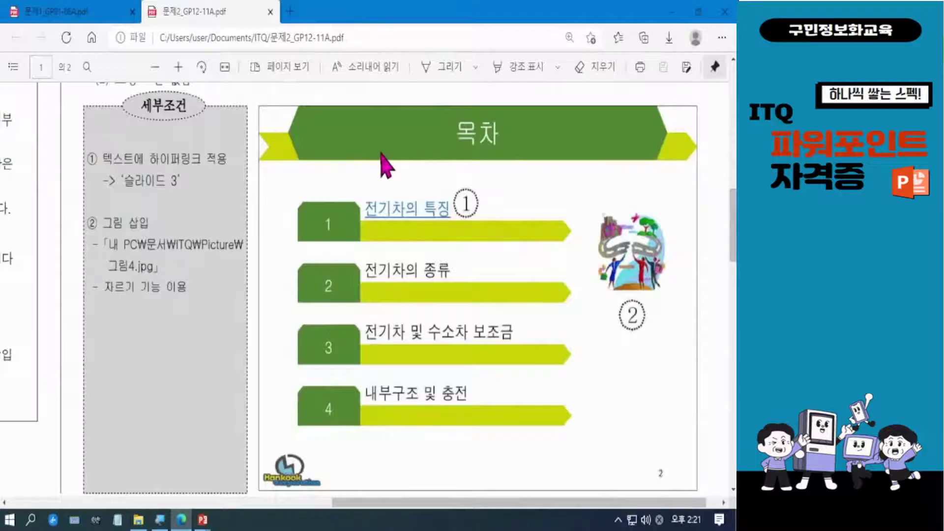
pyautogui.click(672, 12)
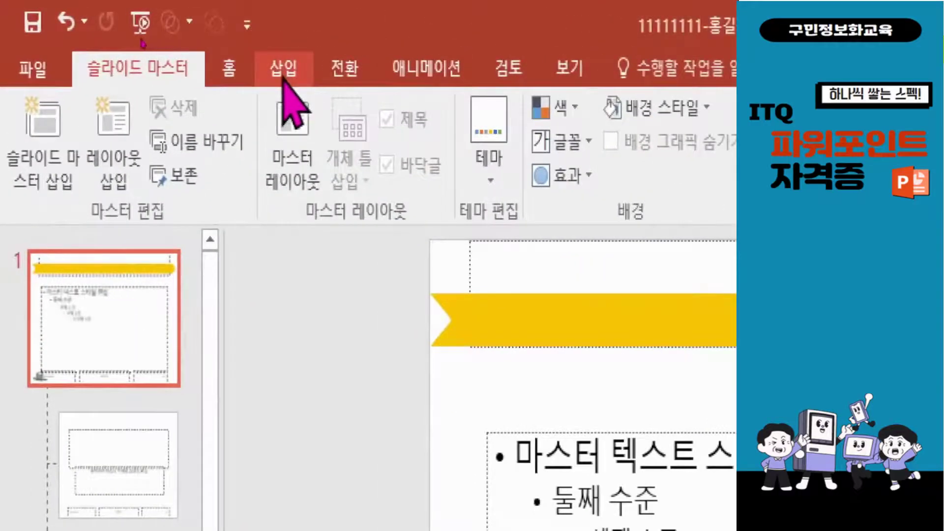
pyautogui.click(286, 71)
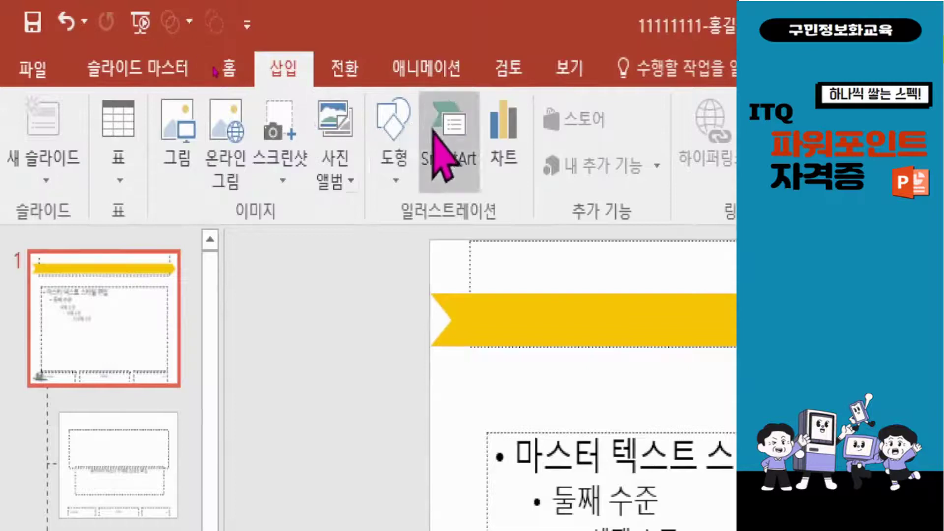
pyautogui.click(399, 162)
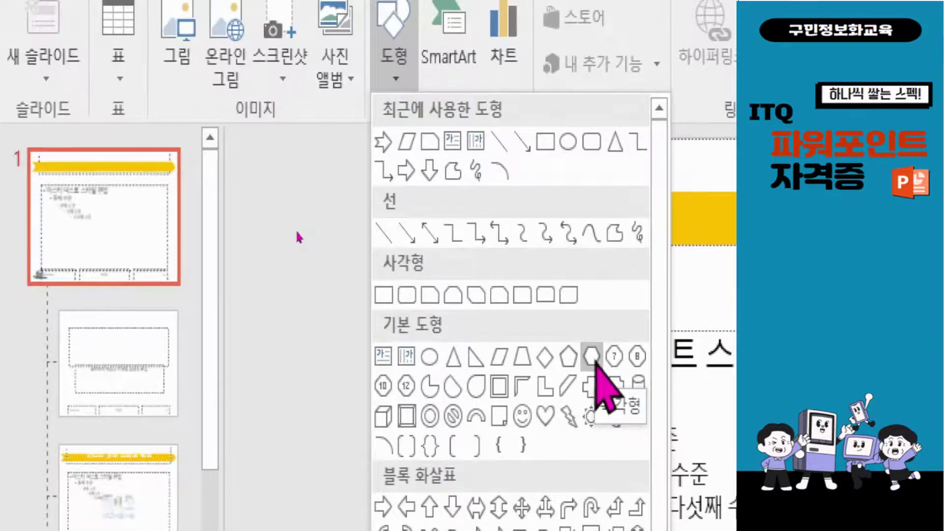
pyautogui.click(594, 359)
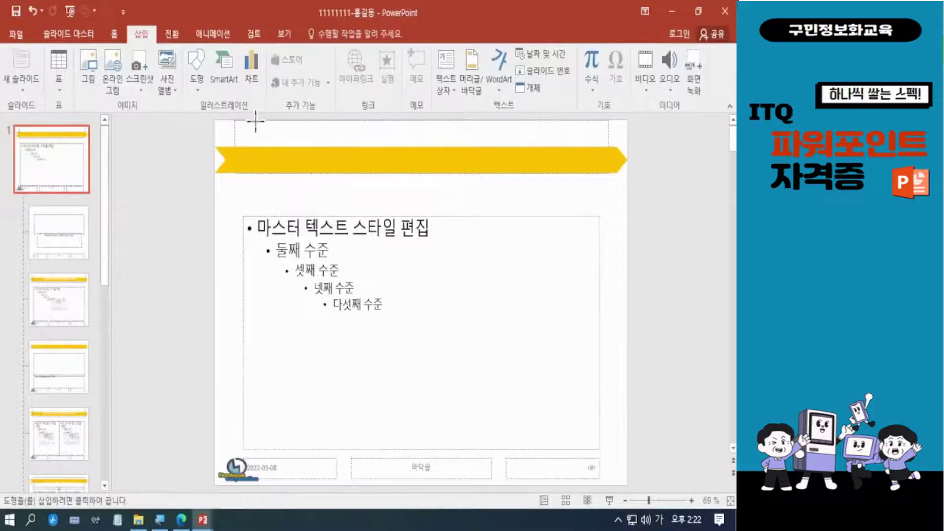
pyautogui.moveTo(256, 121)
pyautogui.mouseDown()
pyautogui.moveTo(341, 162)
pyautogui.moveTo(464, 184)
pyautogui.moveTo(582, 173)
pyautogui.mouseUp()
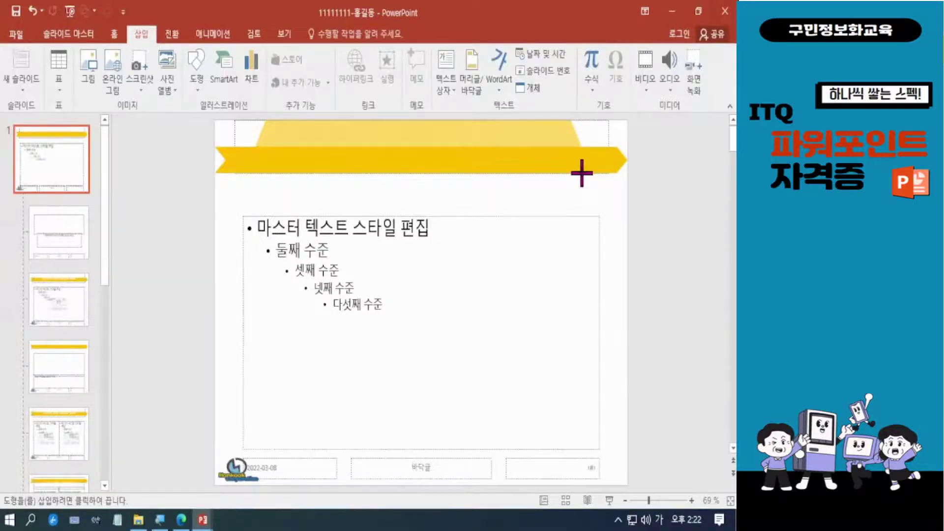
pyautogui.moveTo(582, 174); pyautogui.dragTo(605, 174)
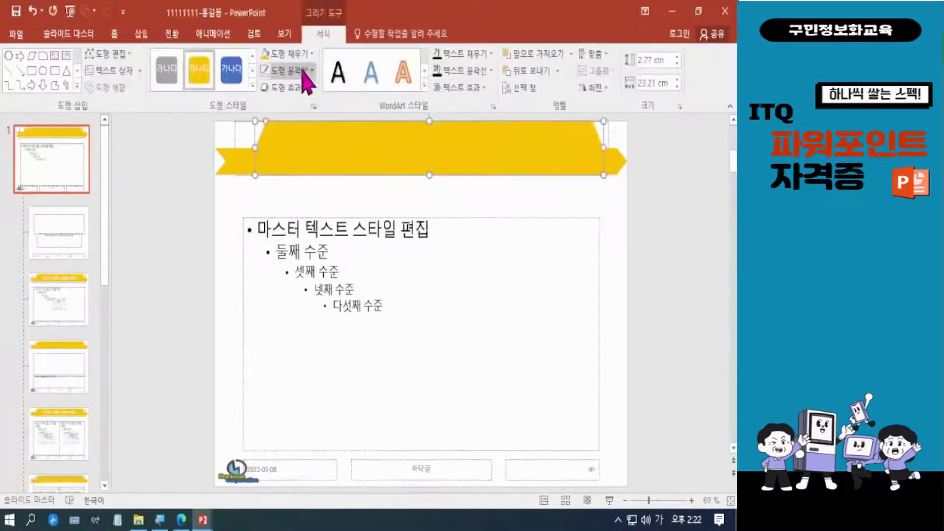
# Fill the hexagon with the green theme color and shift it left to center it over the gold notched arrow
pyautogui.click(312, 55)
pyautogui.click(351, 90)
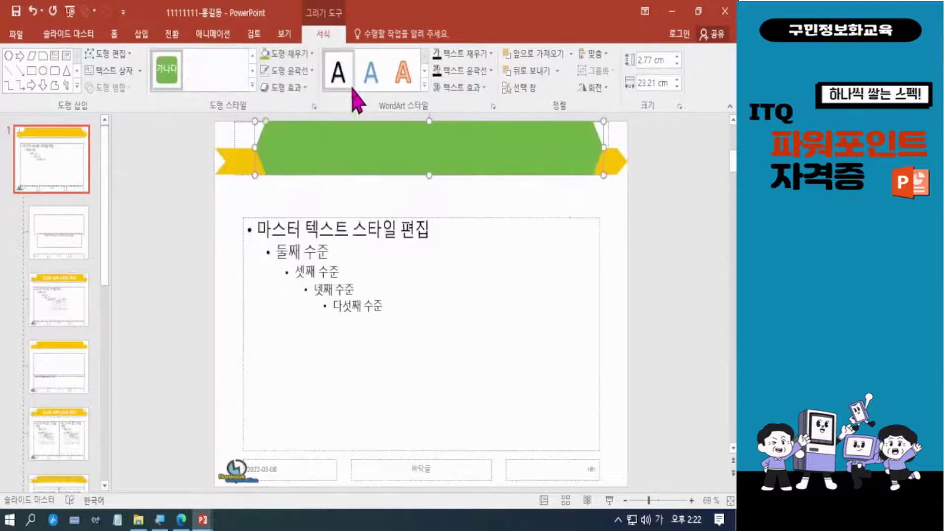
pyautogui.press('Left')
pyautogui.press('Left')
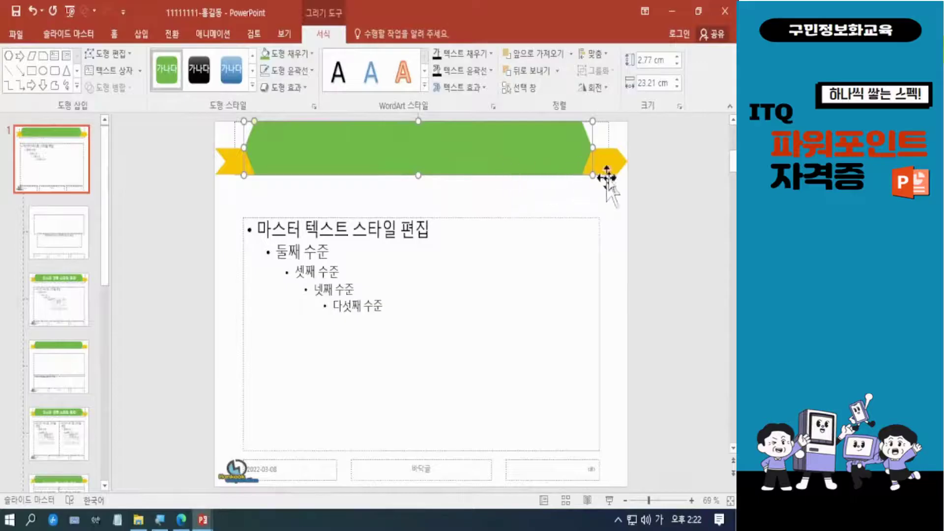
pyautogui.hotkey('ctrl', 'Right')
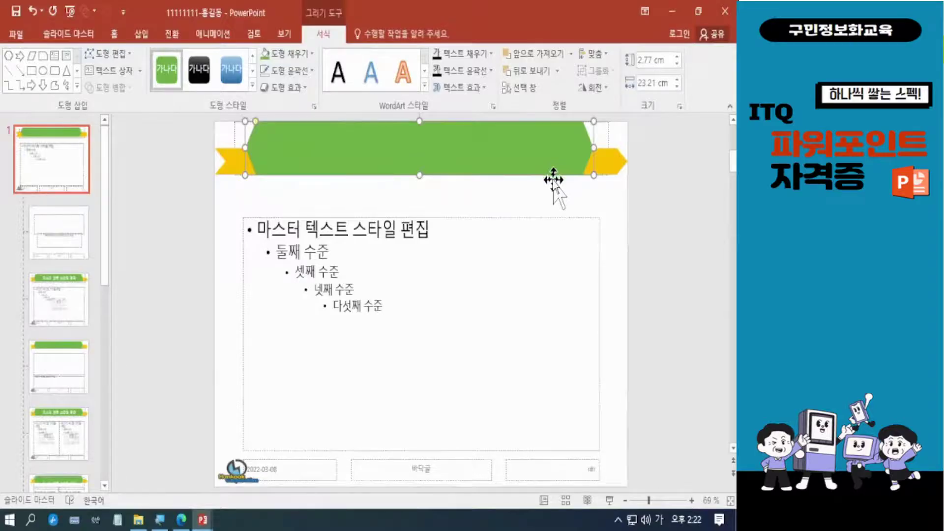
pyautogui.click(632, 217)
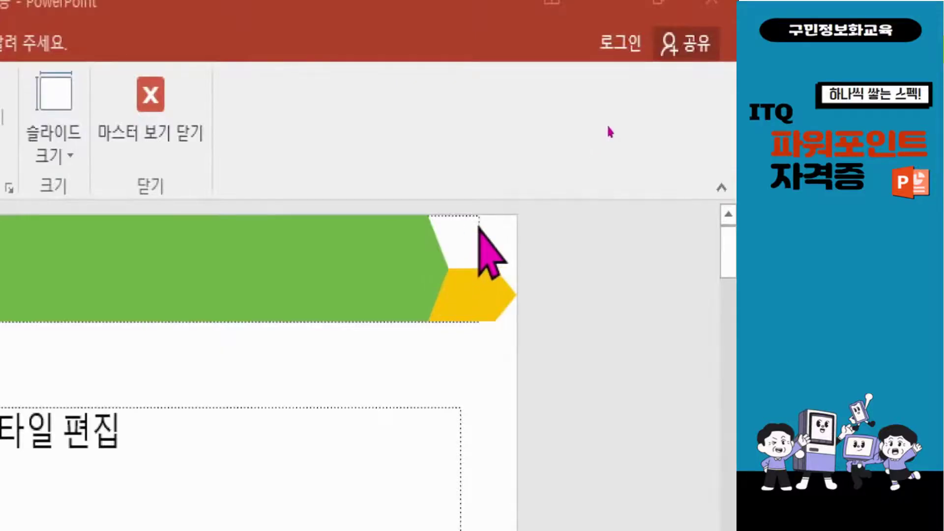
# Bring the master's title placeholder to the front, above the green hexagon
pyautogui.click(478, 246)
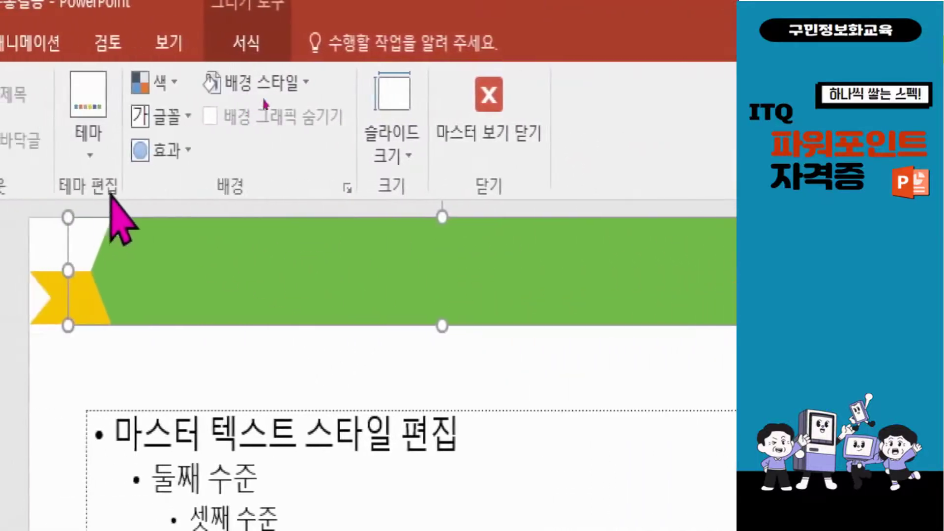
pyautogui.click(246, 43)
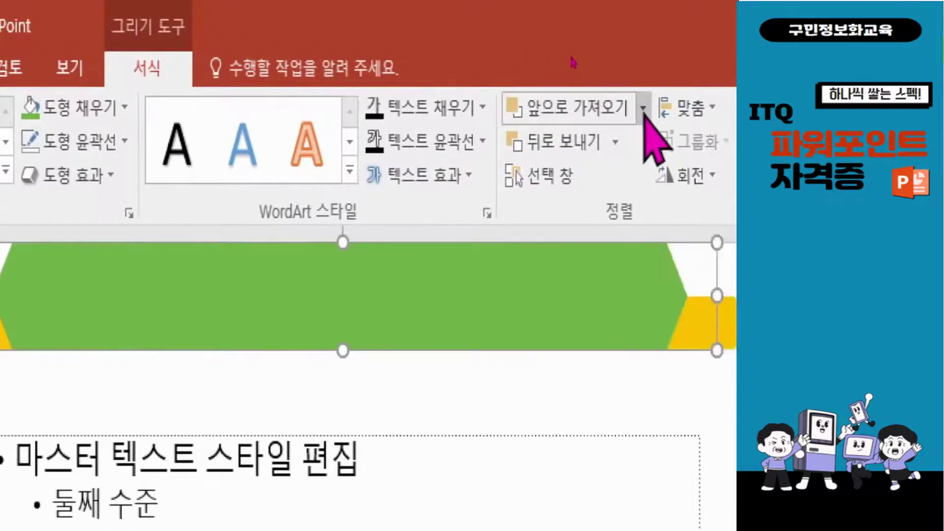
pyautogui.click(644, 108)
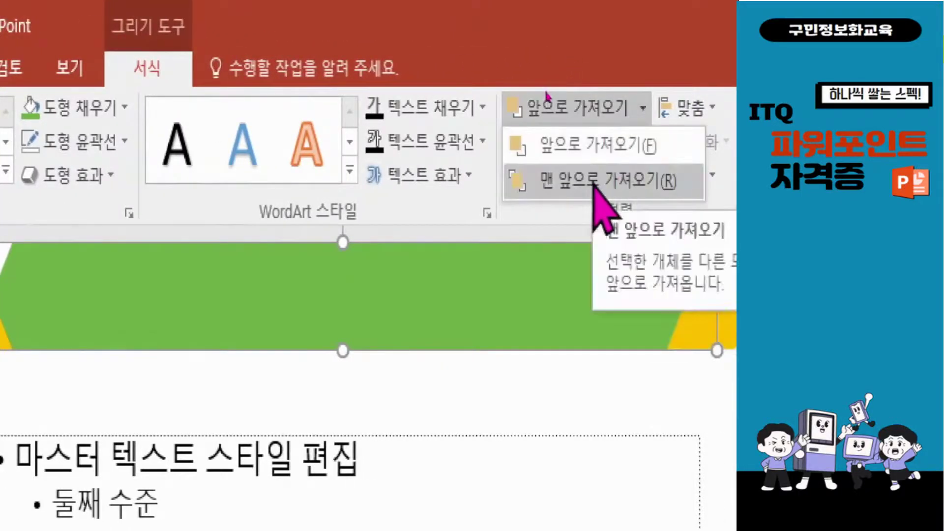
pyautogui.click(598, 182)
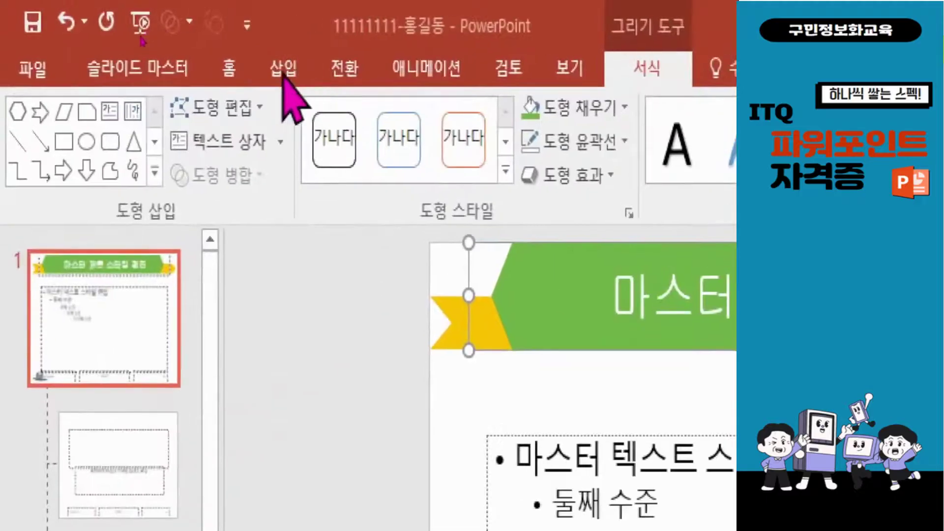
# Turn on slide numbers, exclude them from the title slide, and apply the setting to all slides
pyautogui.click(141, 35)
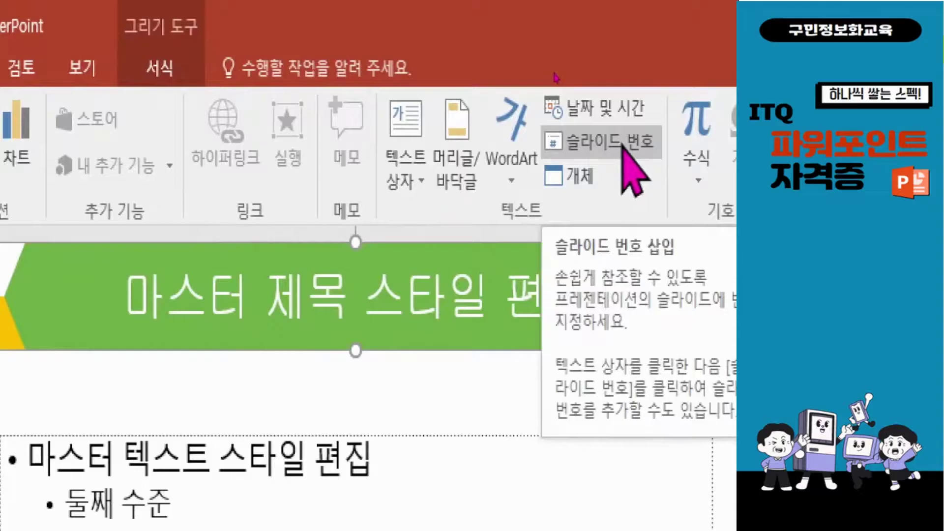
pyautogui.click(623, 146)
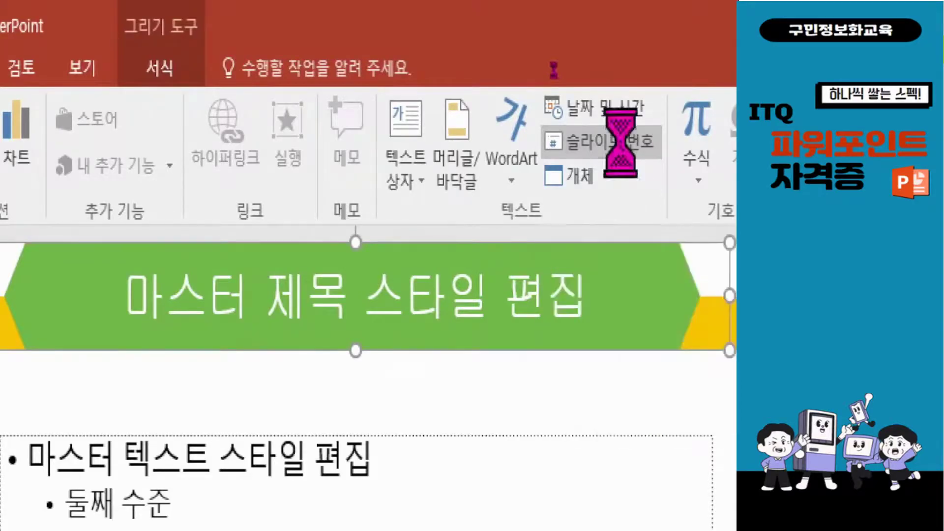
pyautogui.moveTo(442, 204); pyautogui.dragTo(605, 26)
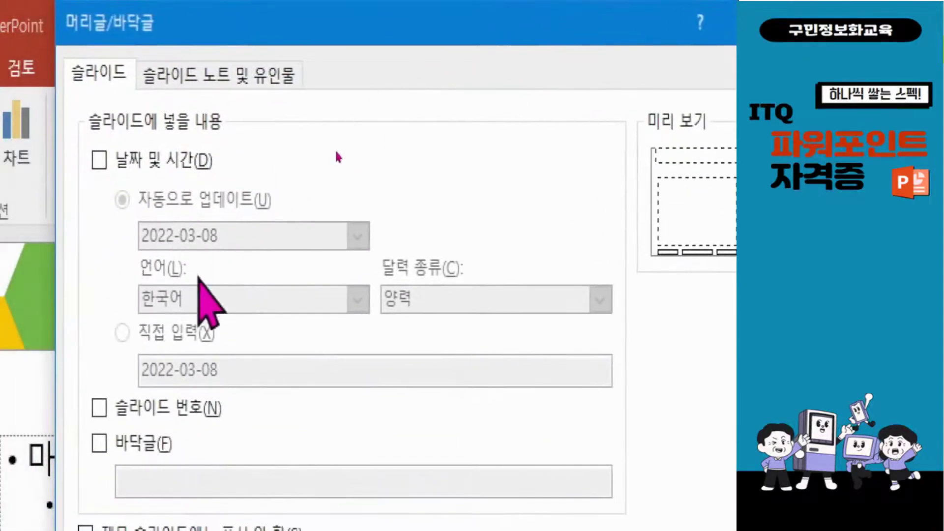
pyautogui.click(98, 399)
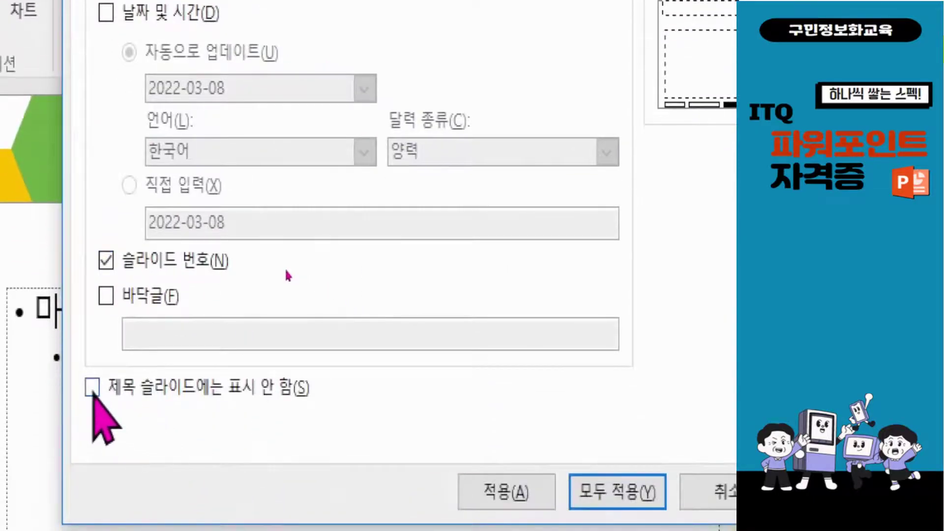
pyautogui.click(92, 388)
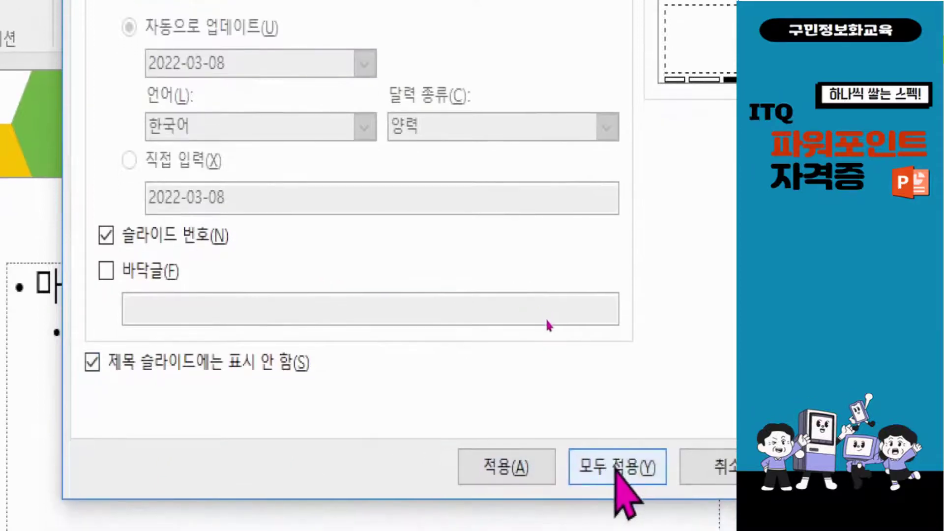
pyautogui.click(616, 468)
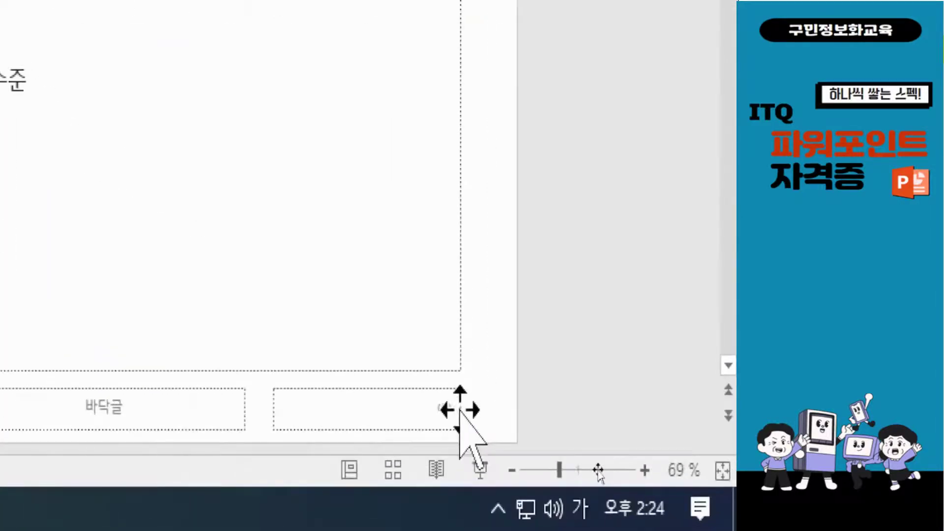
# Set the master's slide number placeholder to font size 16 and black text
pyautogui.click(460, 401)
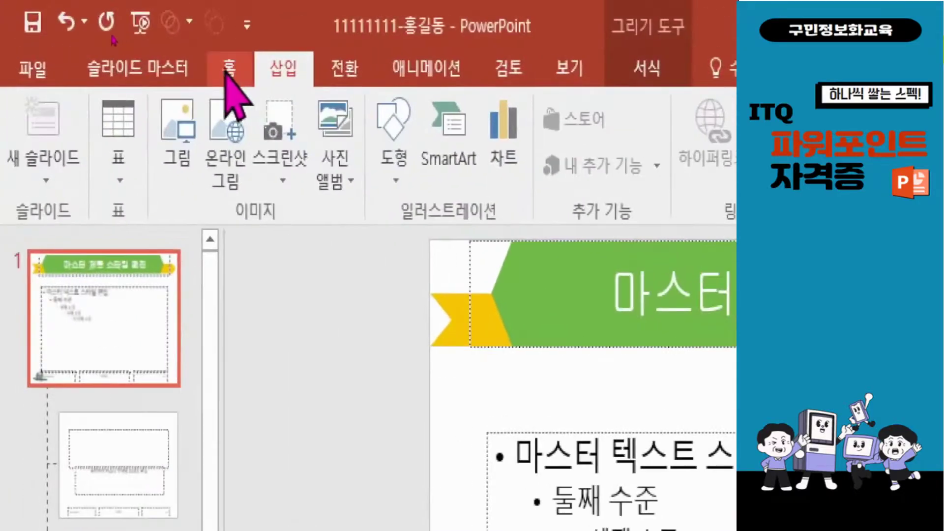
pyautogui.click(232, 68)
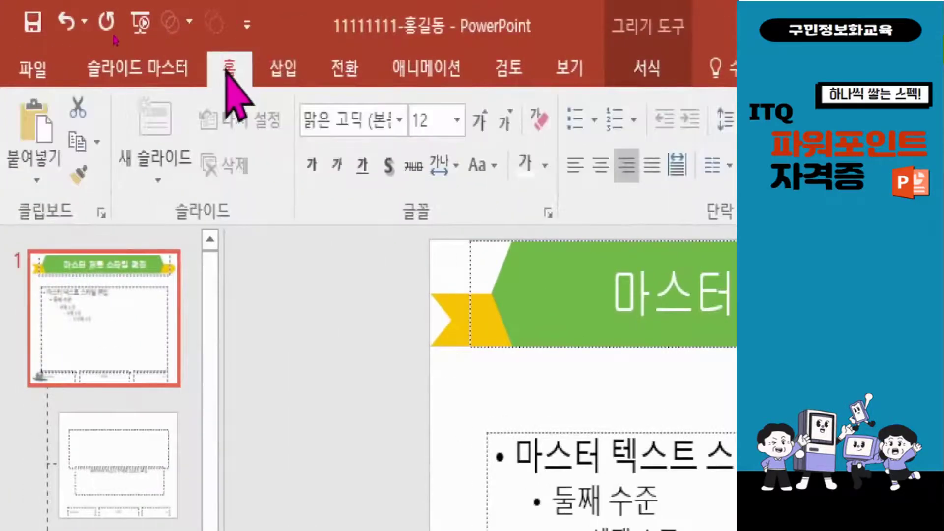
pyautogui.click(478, 121)
pyautogui.click(478, 121)
pyautogui.click(546, 168)
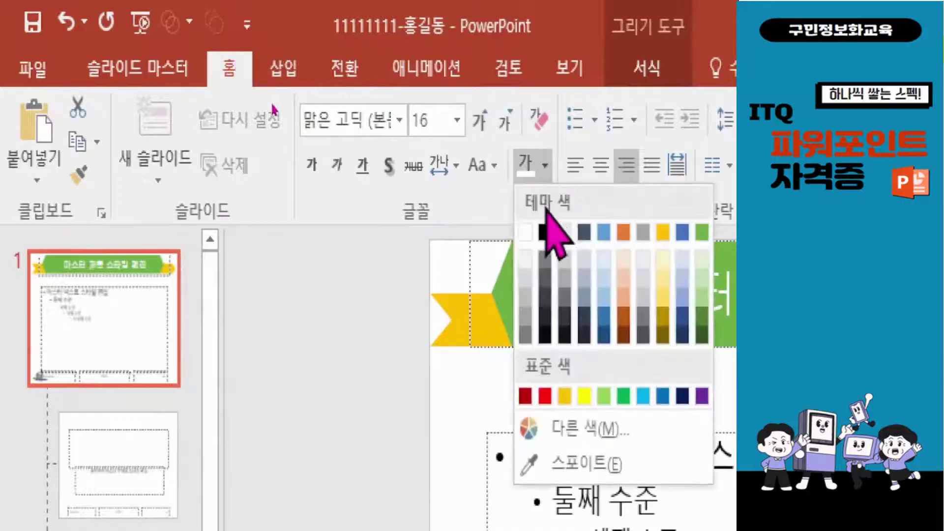
pyautogui.click(546, 229)
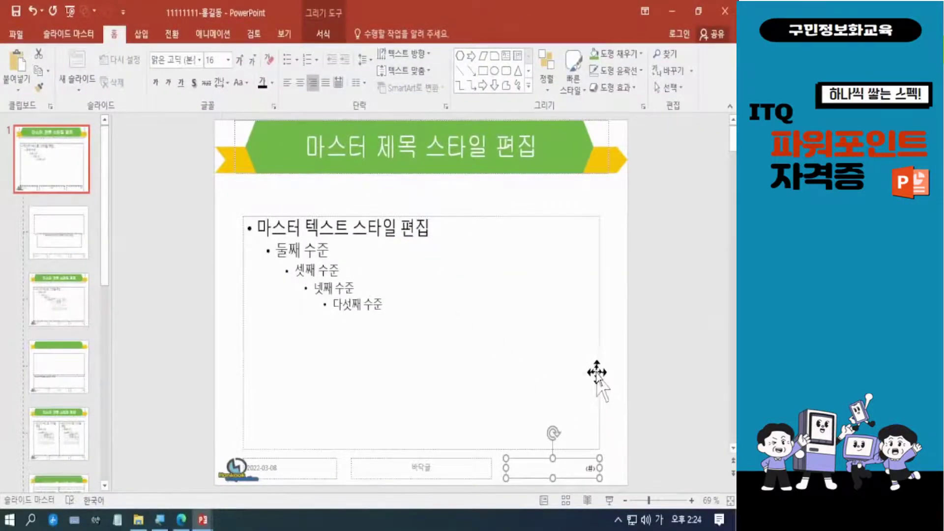
# Check the hidden background graphics setting on the title slide layout and close the master view
pyautogui.click(56, 241)
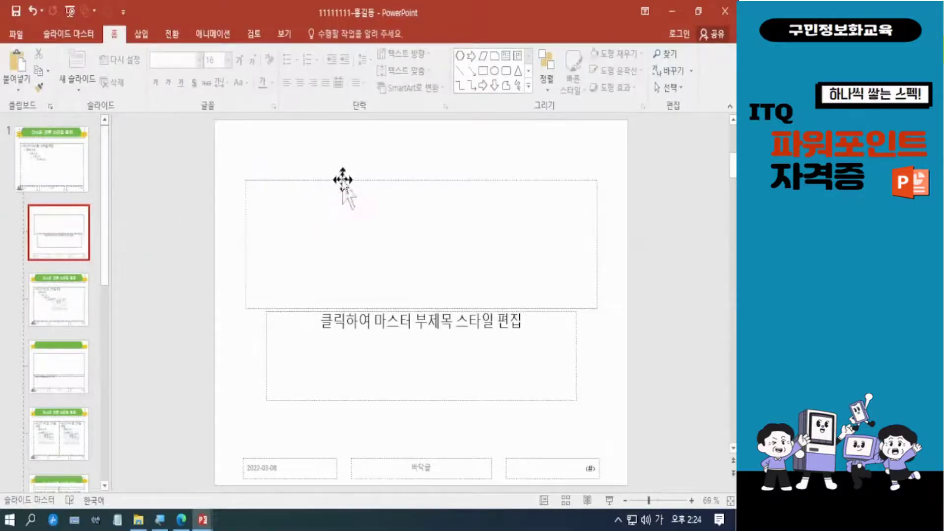
pyautogui.click(354, 226)
pyautogui.click(86, 35)
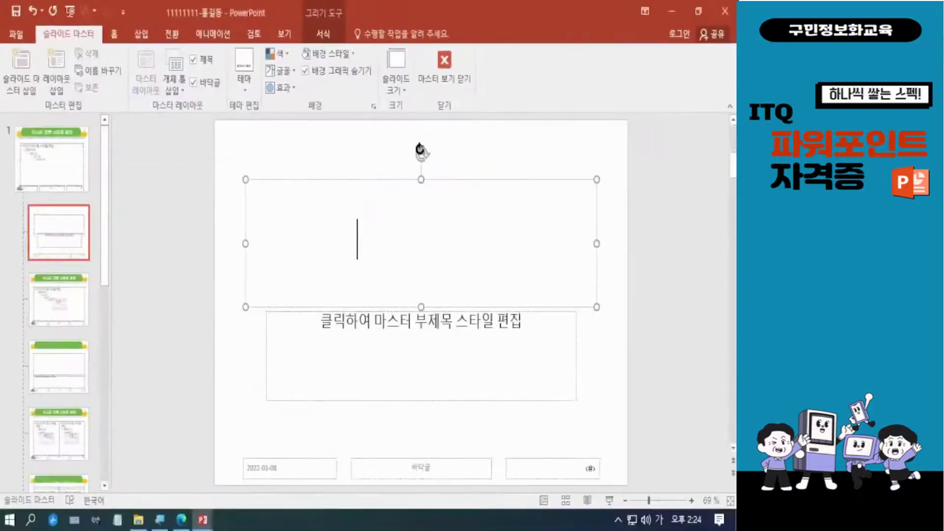
pyautogui.click(502, 150)
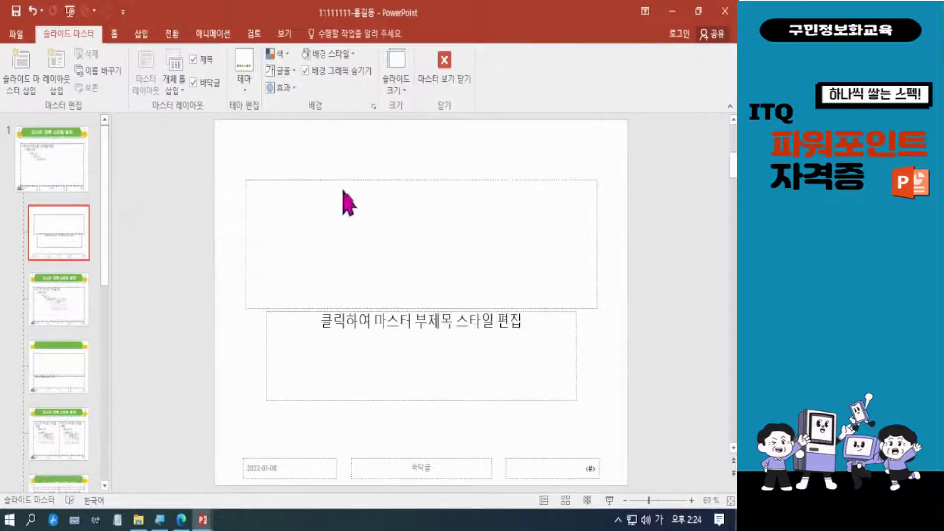
pyautogui.click(445, 69)
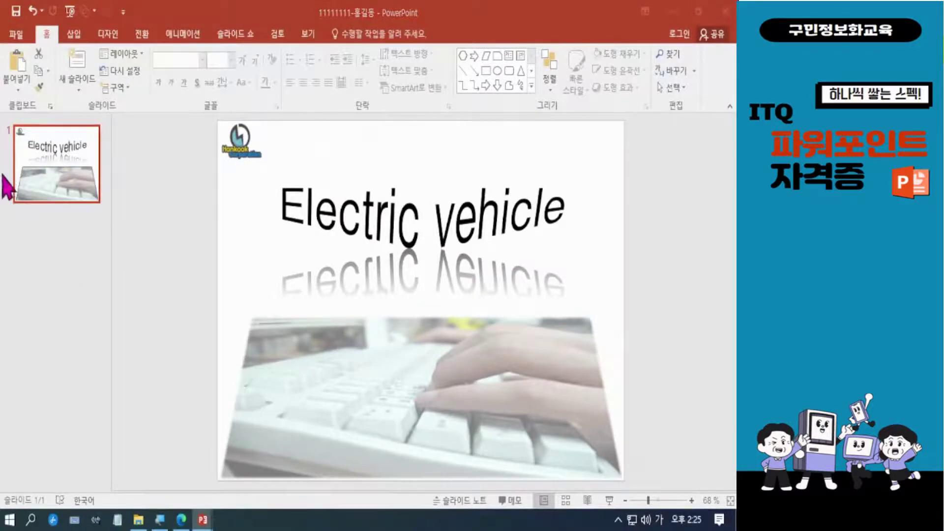
# Add five new slides after the Electric vehicle slide, for a six-slide presentation
pyautogui.click(143, 181)
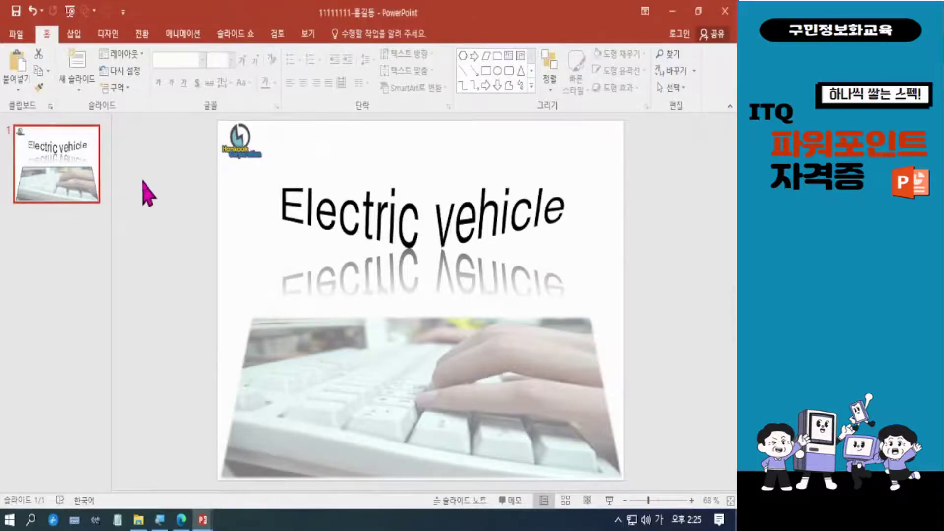
pyautogui.press('Return')
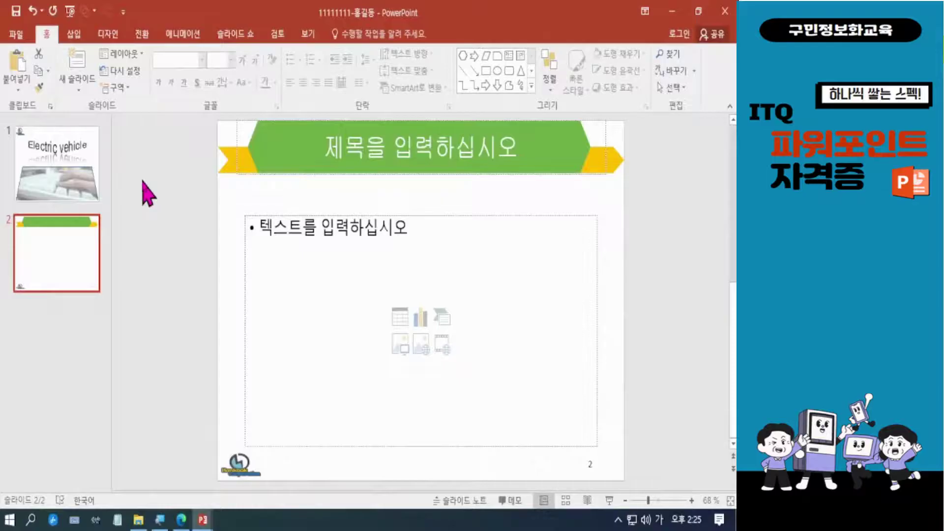
pyautogui.press('Return')
pyautogui.press('Return')
pyautogui.press('Return')
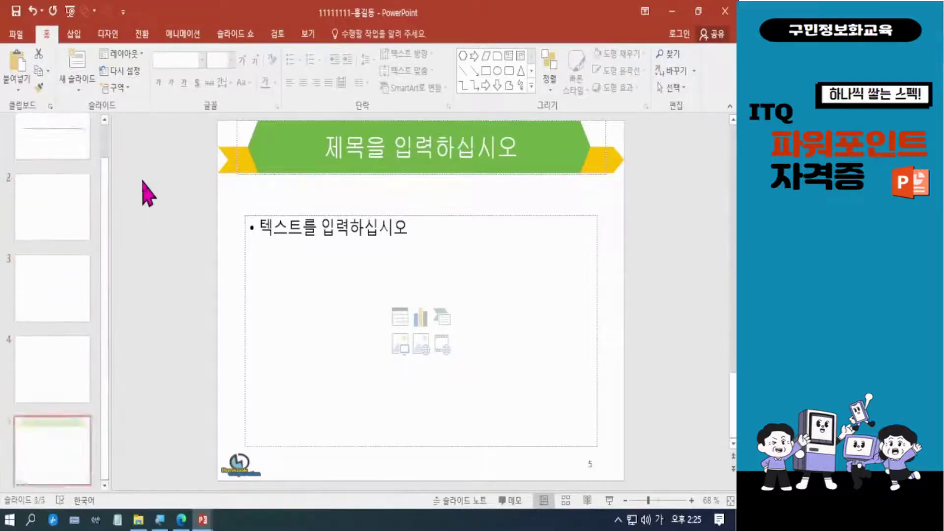
pyautogui.press('Return')
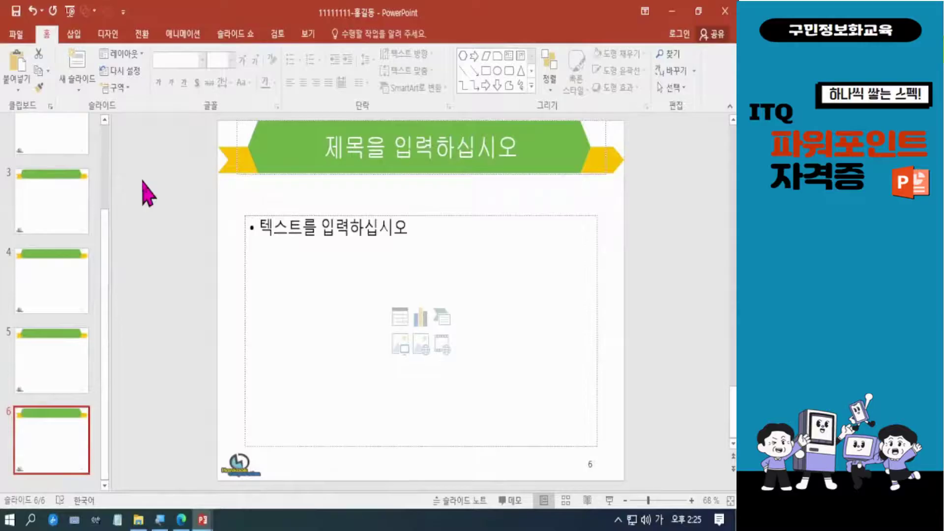
# Enter "목차" as the title of slide 2 and save the presentation
pyautogui.scroll(3, 105, 236)
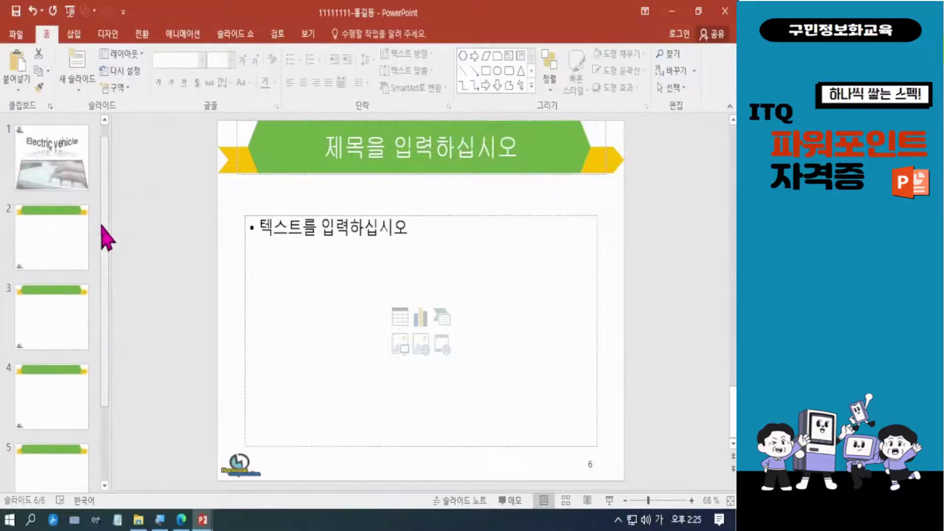
pyautogui.click(69, 260)
pyautogui.click(69, 169)
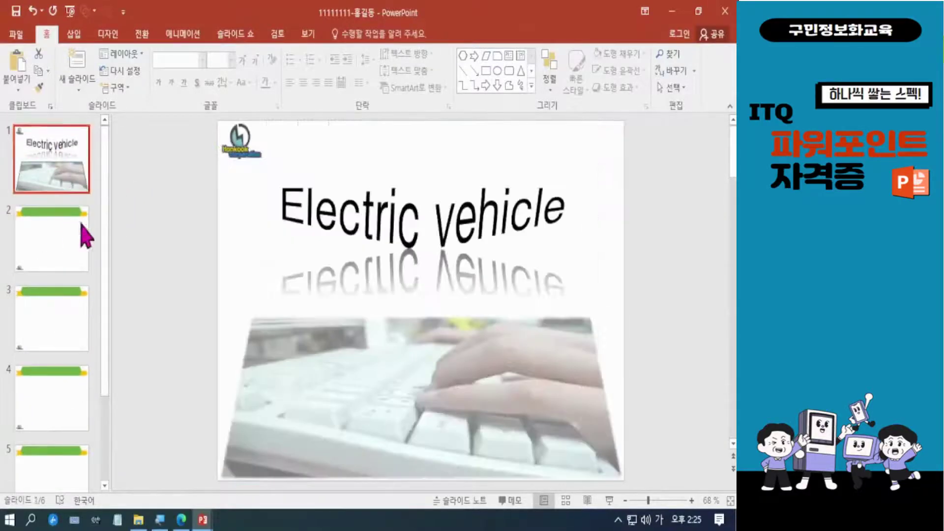
pyautogui.click(73, 231)
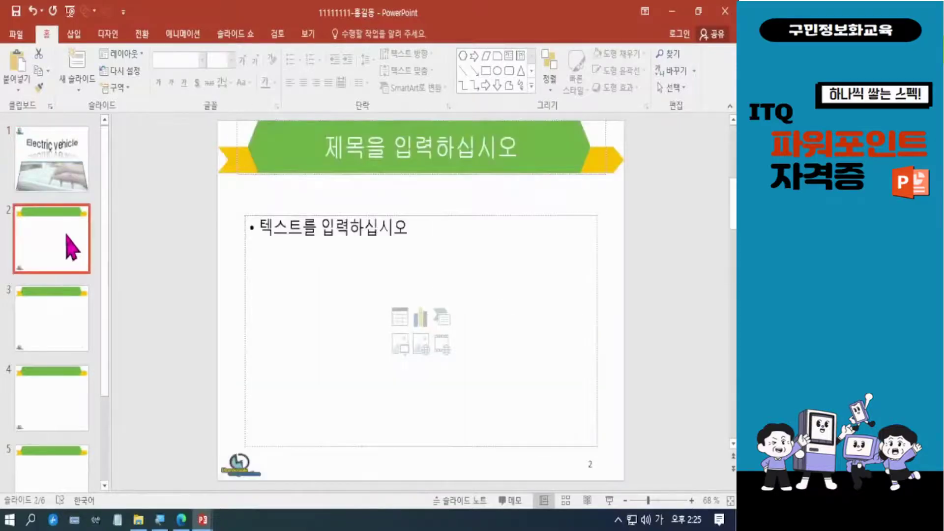
pyautogui.click(411, 149)
pyautogui.write('목차')
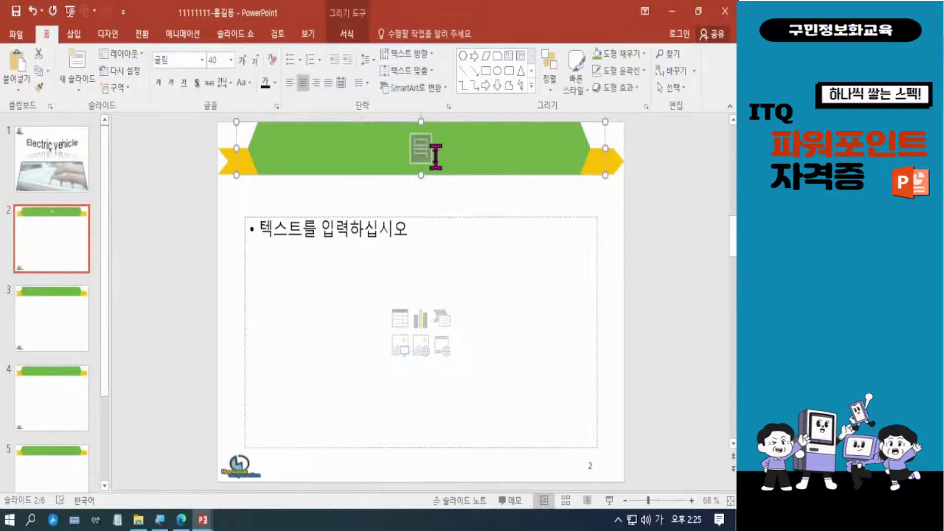
pyautogui.click(660, 248)
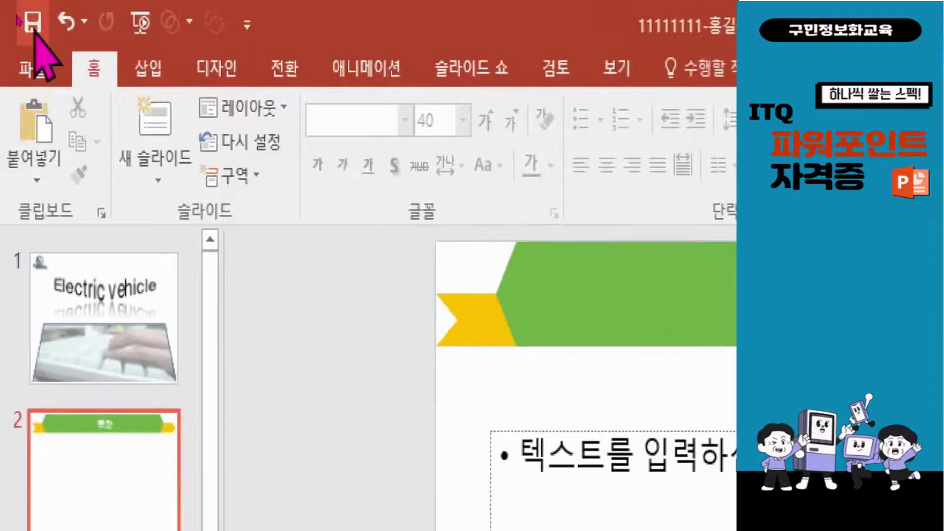
pyautogui.click(18, 12)
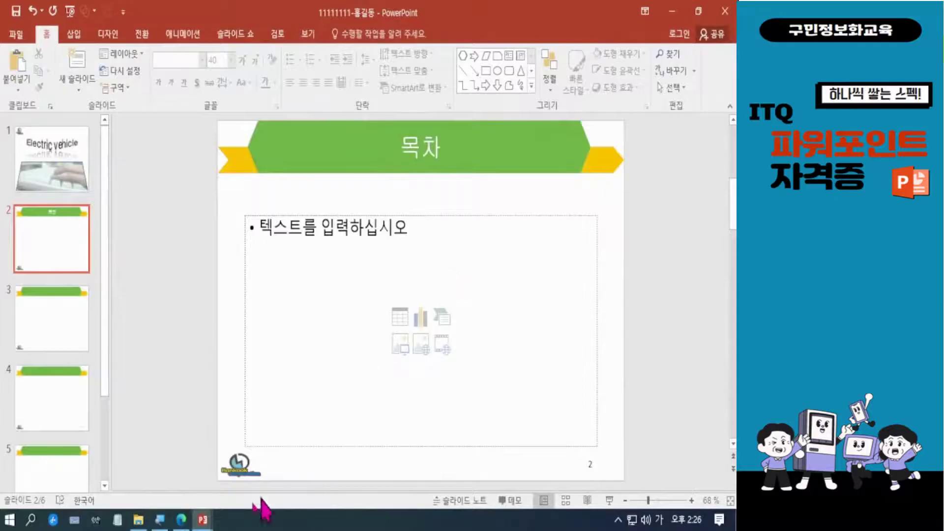
# Check the 목차 slide's layout and picture in the exam PDF 문제2_GP12-11A.pdf, then return to PowerPoint
pyautogui.click(181, 520)
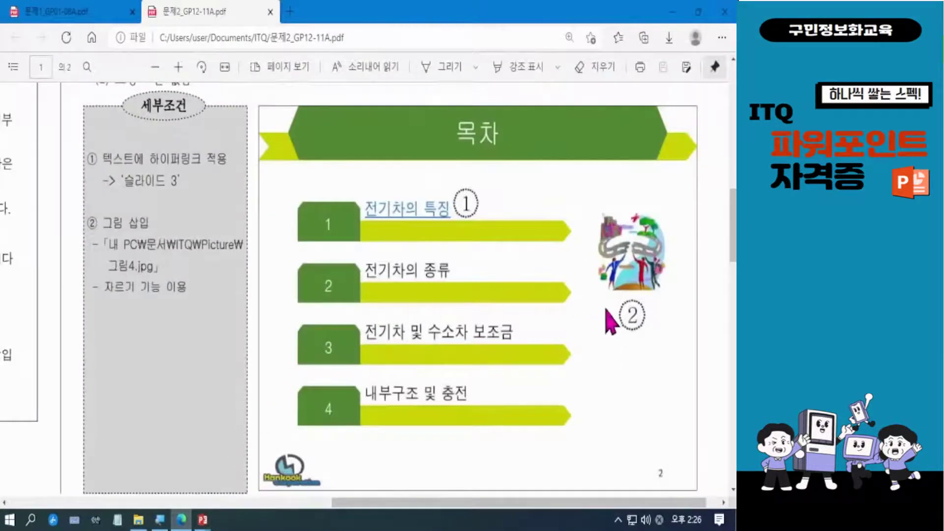
pyautogui.moveTo(591, 192)
pyautogui.mouseDown()
pyautogui.moveTo(688, 347)
pyautogui.moveTo(692, 340)
pyautogui.mouseUp()
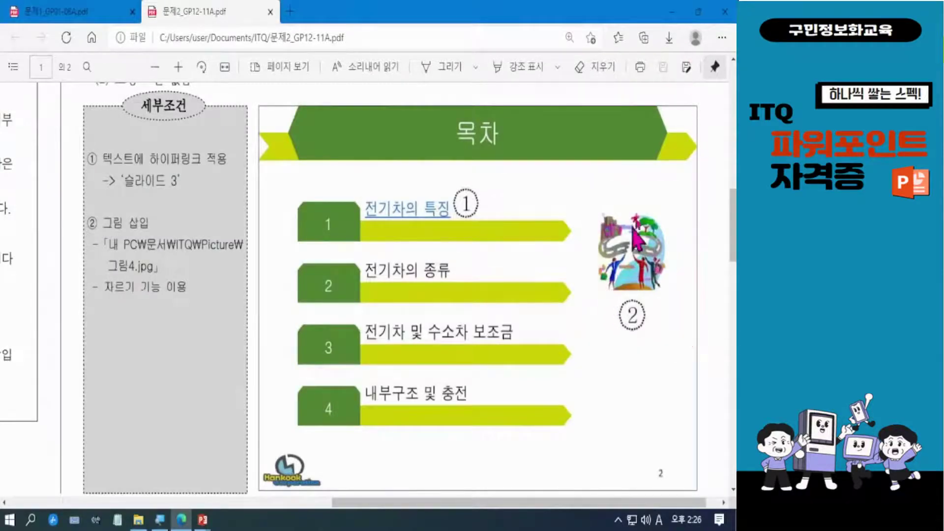
pyautogui.click(672, 11)
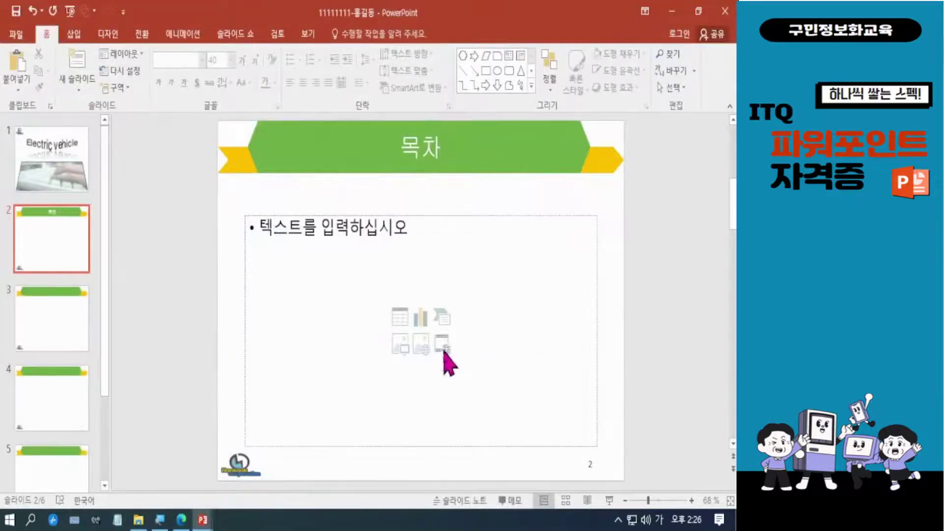
# Insert the picture 그림4 from the ITQ Picture folder into the content placeholder of the 목차 slide
pyautogui.click(401, 346)
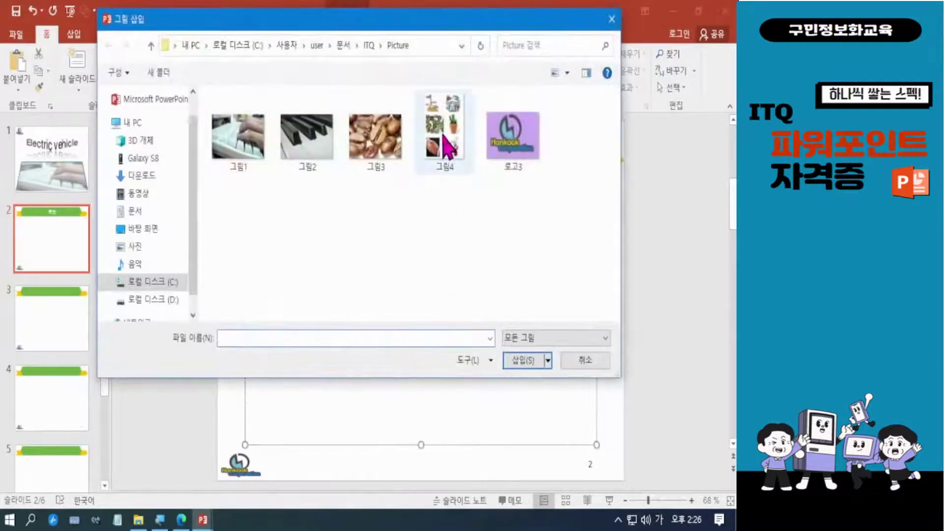
pyautogui.click(445, 133)
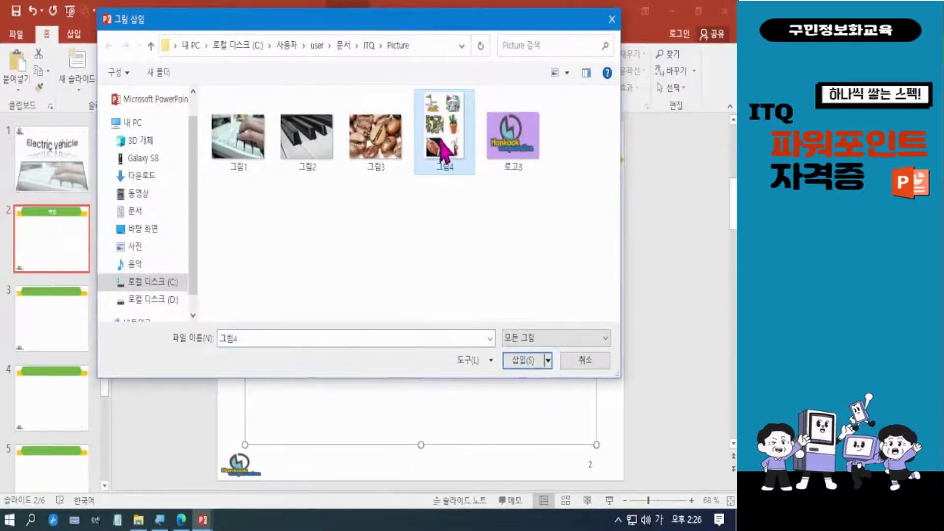
pyautogui.click(523, 361)
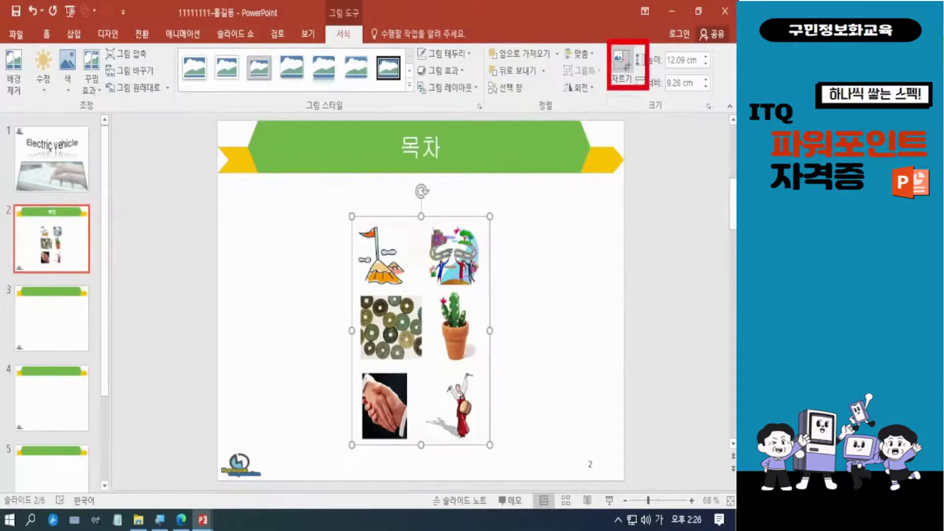
# Crop the picture to only the illustration in its upper-right corner, about 3.91 cm wide and 3.71 cm high
pyautogui.click(621, 61)
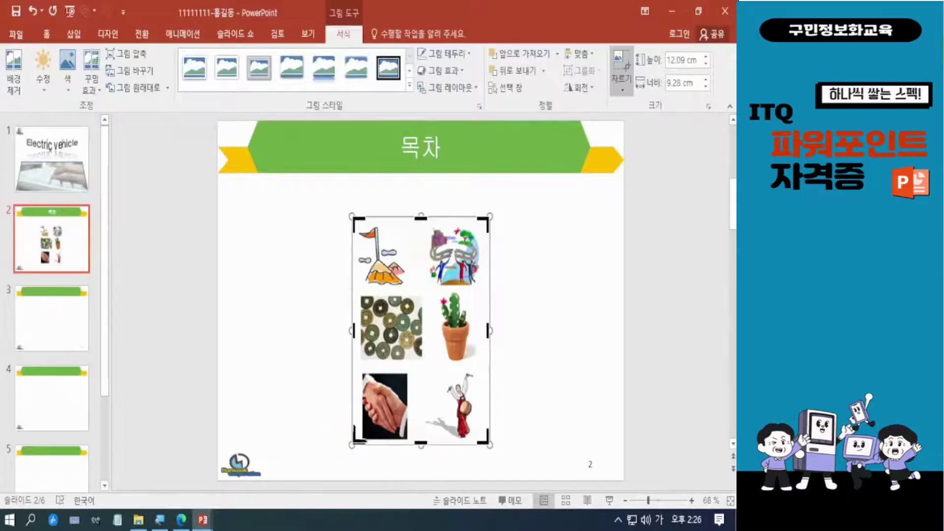
pyautogui.moveTo(355, 438); pyautogui.dragTo(426, 290)
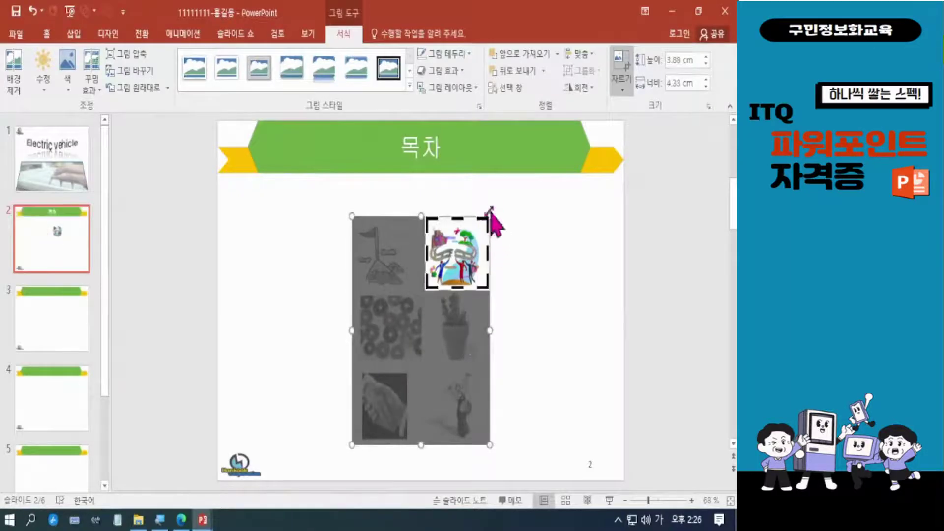
pyautogui.moveTo(489, 217); pyautogui.dragTo(483, 220)
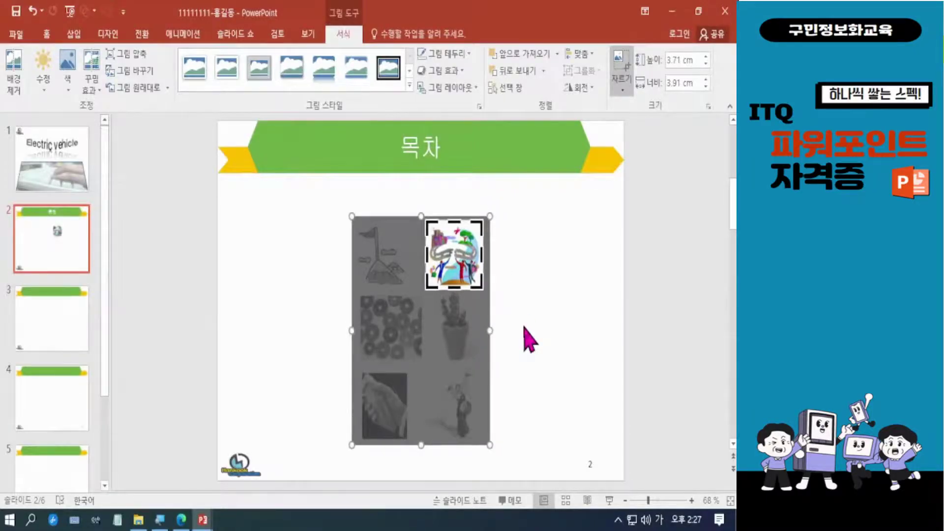
pyautogui.click(554, 296)
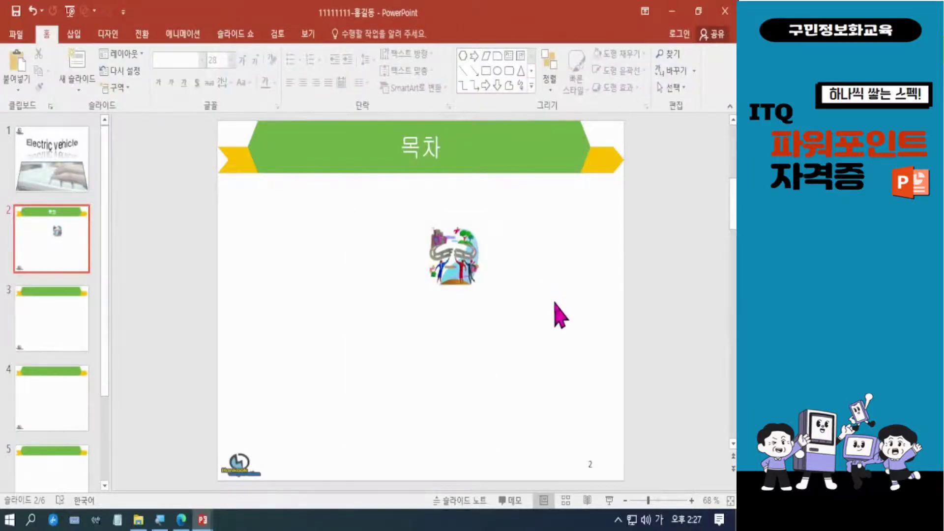
# Enlarge the cropped illustration to about 4.53 cm wide and 4.3 cm high and move it to the slide's right side below the title
pyautogui.click(454, 264)
pyautogui.moveTo(485, 292); pyautogui.dragTo(492, 301)
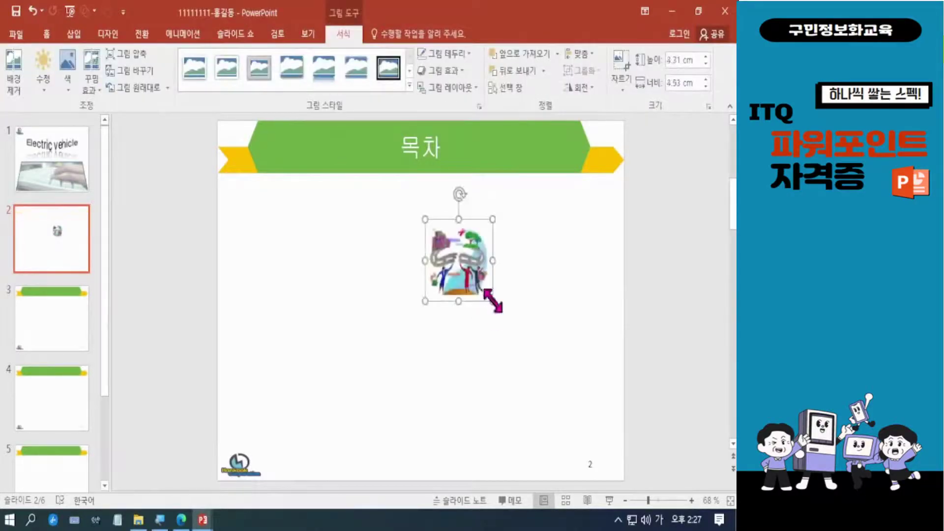
pyautogui.moveTo(459, 257); pyautogui.dragTo(564, 254)
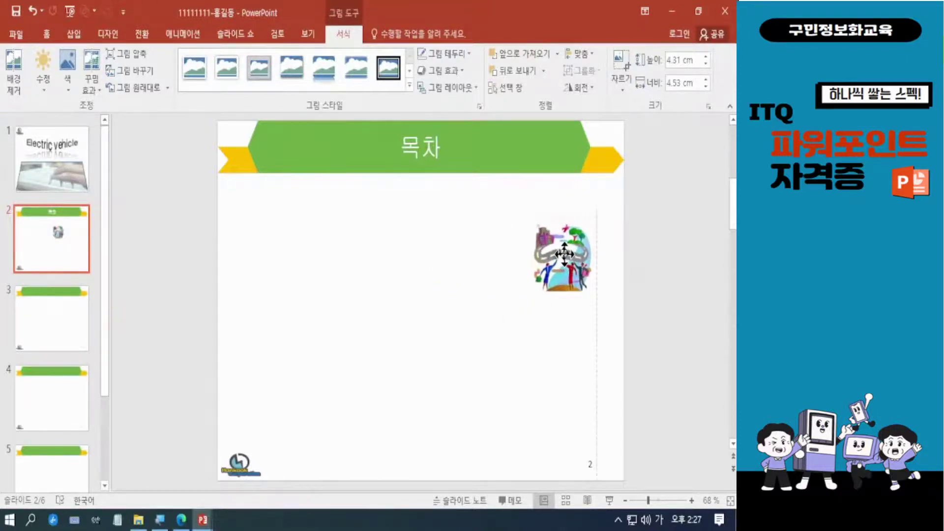
pyautogui.moveTo(564, 254); pyautogui.dragTo(564, 258)
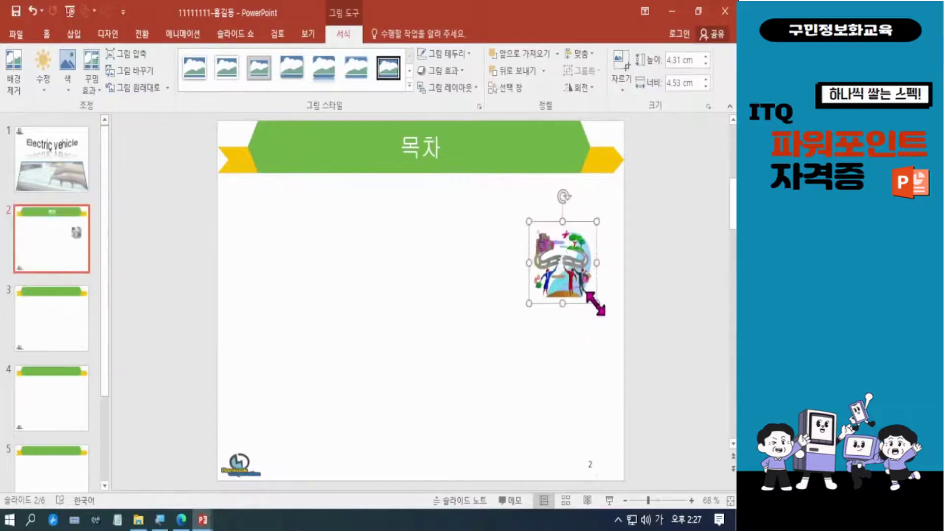
pyautogui.click(596, 303)
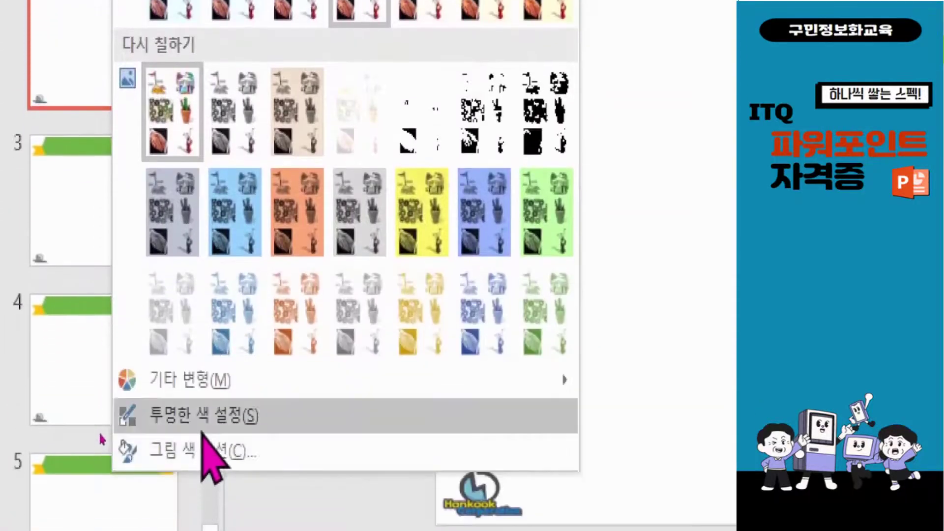
# Make the illustration's white background transparent with the transparent color setting and save the presentation
pyautogui.click(221, 460)
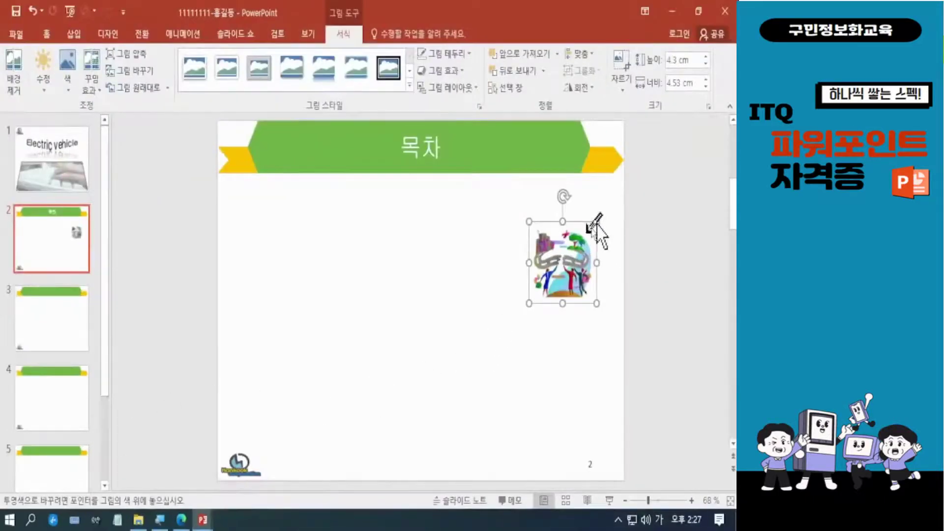
pyautogui.click(589, 232)
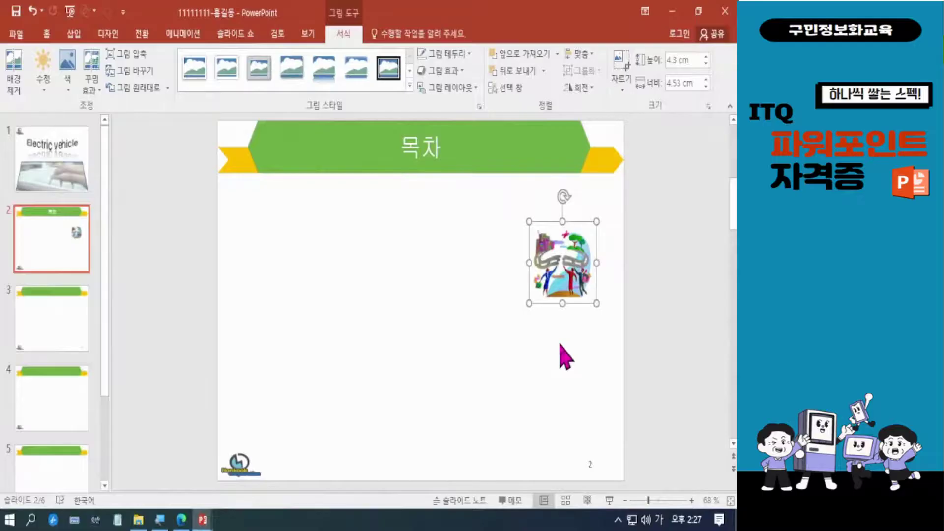
pyautogui.click(561, 344)
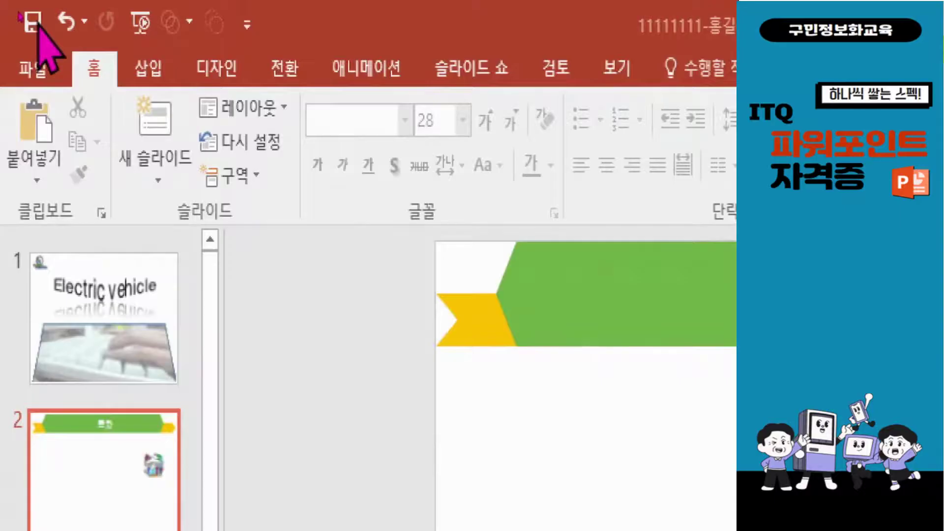
pyautogui.click(33, 22)
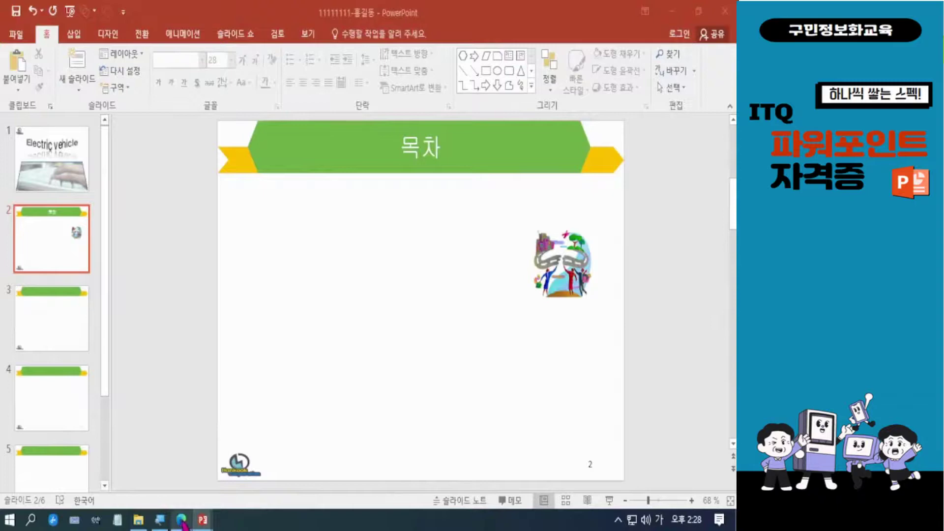
# Check the 목차 slide's shape, font and line requirements in the exam PDF 문제2_GP12-11A.pdf, then return to PowerPoint
pyautogui.moveTo(181, 523)
pyautogui.click(239, 460)
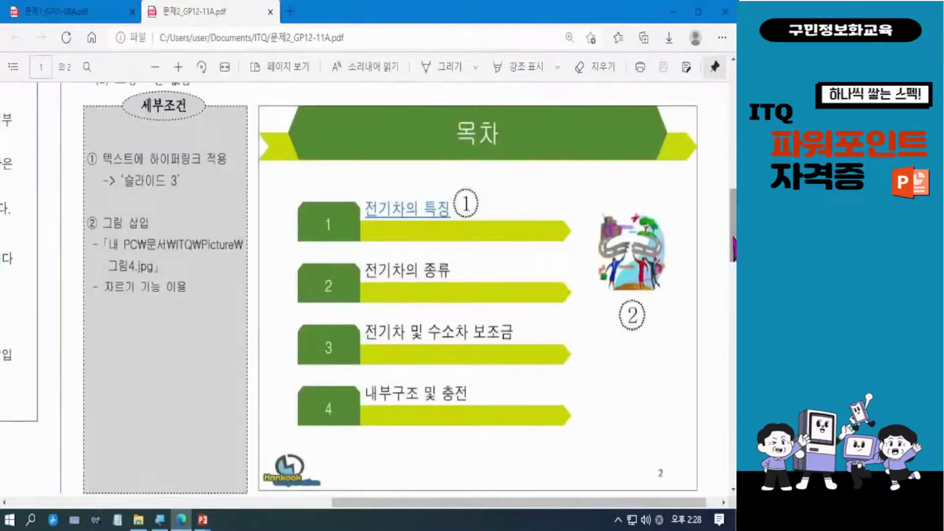
pyautogui.moveTo(733, 248); pyautogui.dragTo(732, 224)
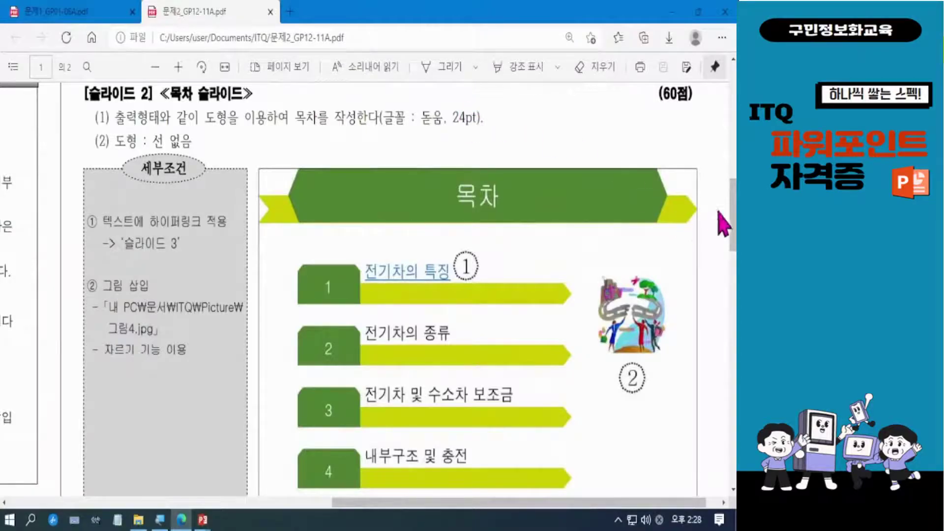
pyautogui.moveTo(733, 203); pyautogui.dragTo(733, 214)
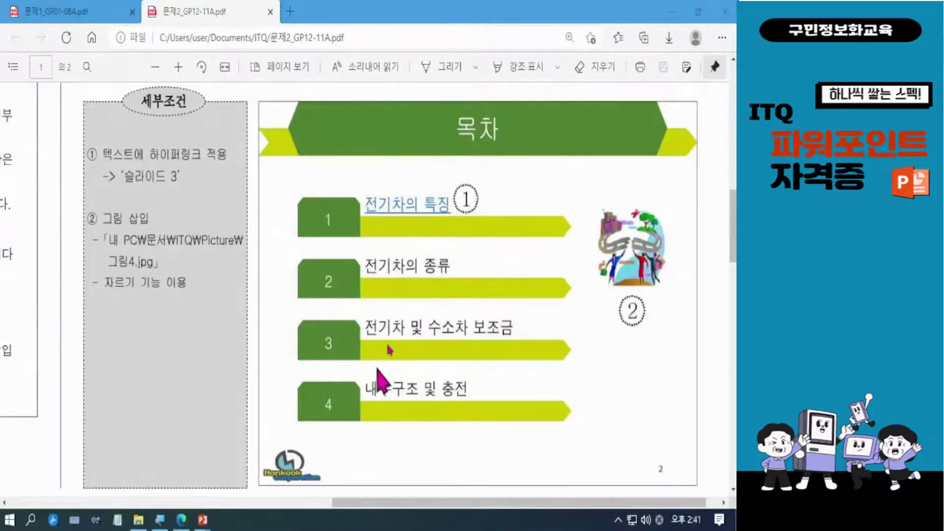
pyautogui.click(673, 12)
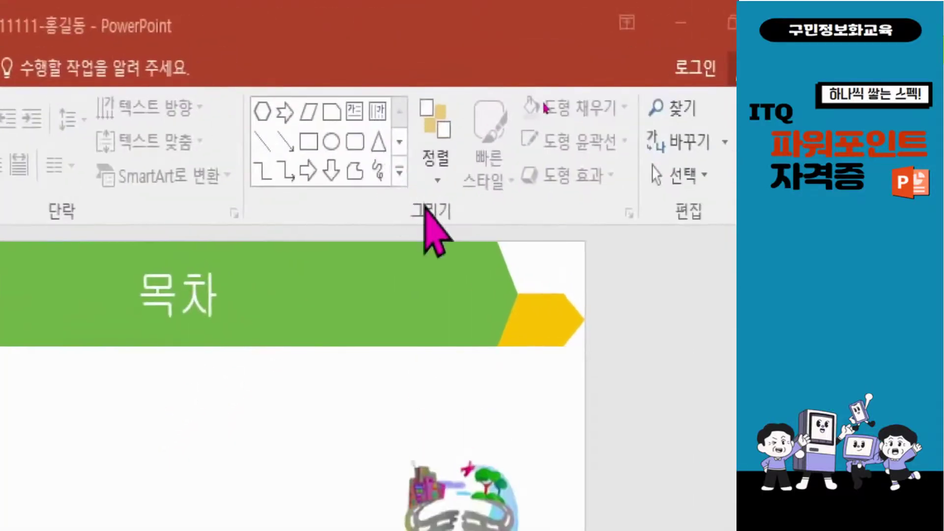
# Draw a long, thin chevron block arrow (갈매기형 수장) horizontally below the 목차 title, to the left of the illustration
pyautogui.click(399, 169)
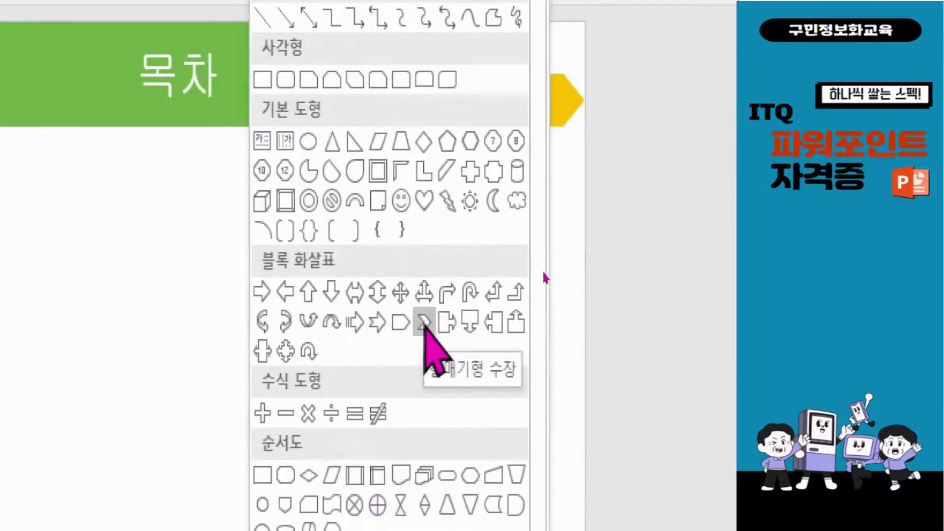
pyautogui.click(424, 325)
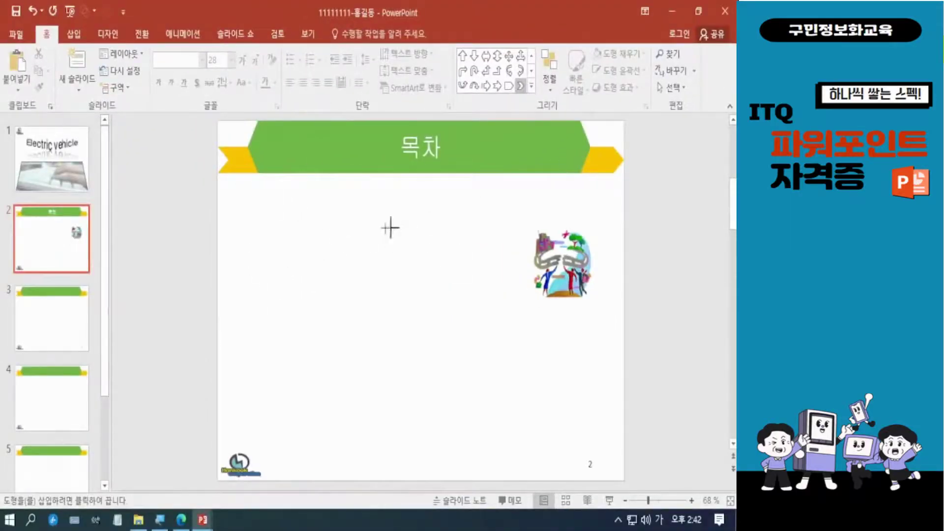
pyautogui.moveTo(287, 216)
pyautogui.mouseDown()
pyautogui.moveTo(360, 242)
pyautogui.moveTo(499, 242)
pyautogui.mouseUp()
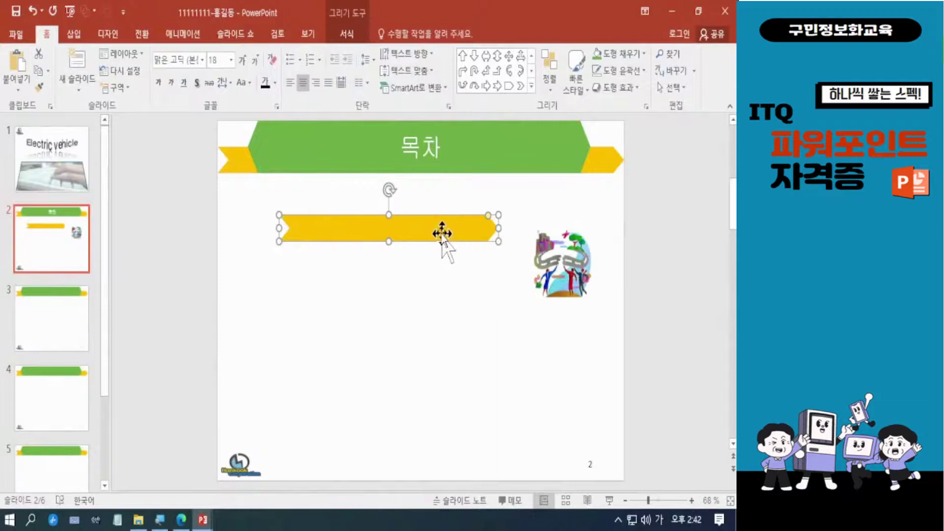
# Reposition and resize the chevron bar to about 15 cm wide and 1.1 cm high, ending just before the illustration
pyautogui.moveTo(445, 230); pyautogui.dragTo(408, 237)
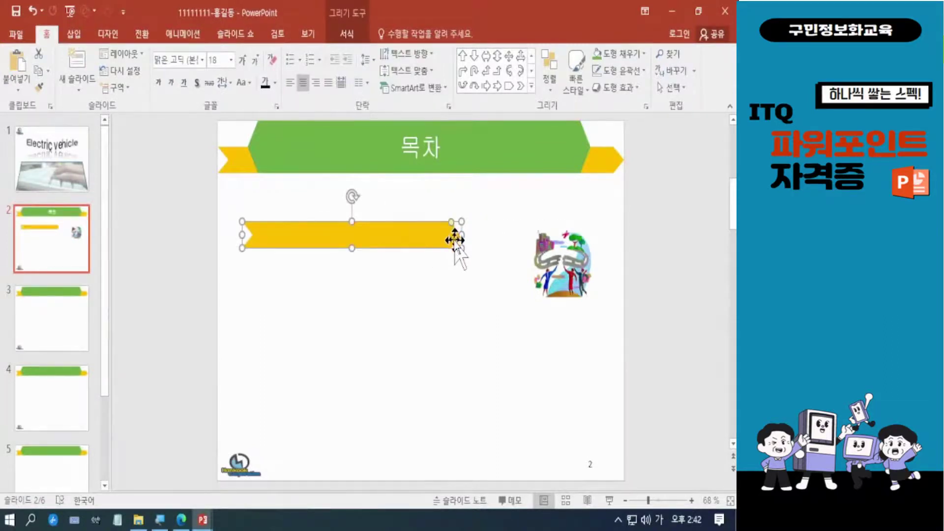
pyautogui.moveTo(467, 234); pyautogui.dragTo(519, 233)
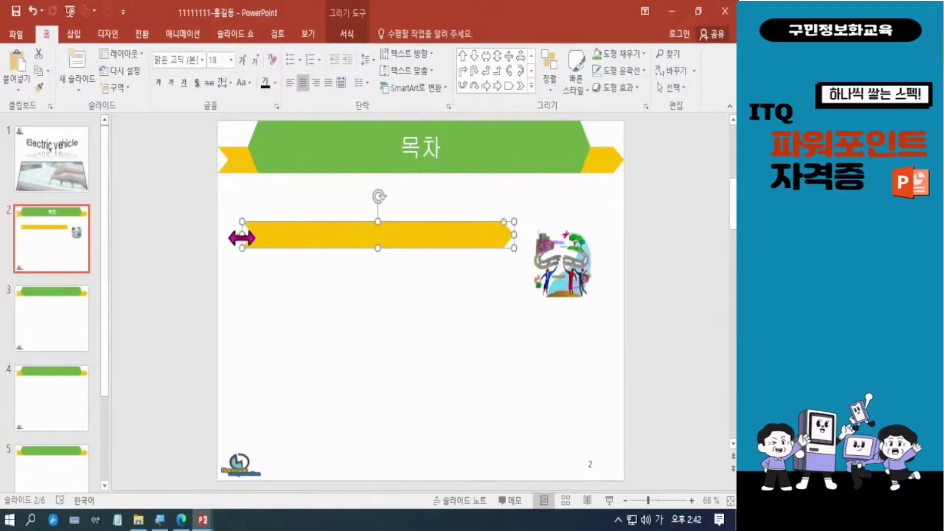
pyautogui.moveTo(242, 236); pyautogui.dragTo(285, 236)
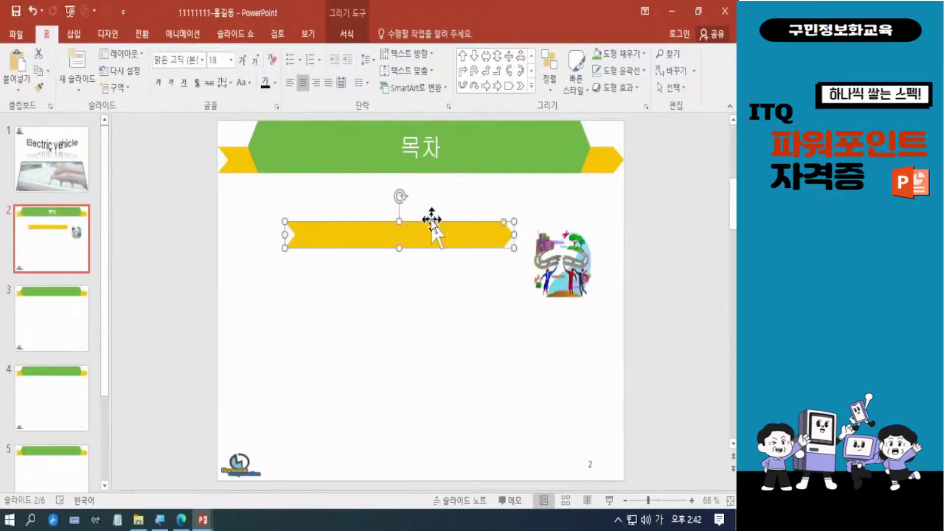
pyautogui.moveTo(417, 228); pyautogui.dragTo(402, 246)
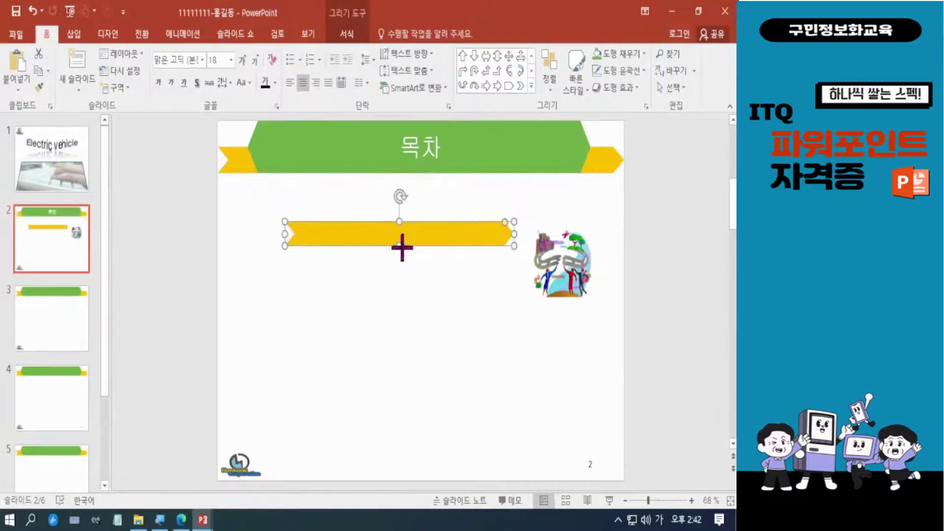
pyautogui.moveTo(403, 247); pyautogui.dragTo(401, 243)
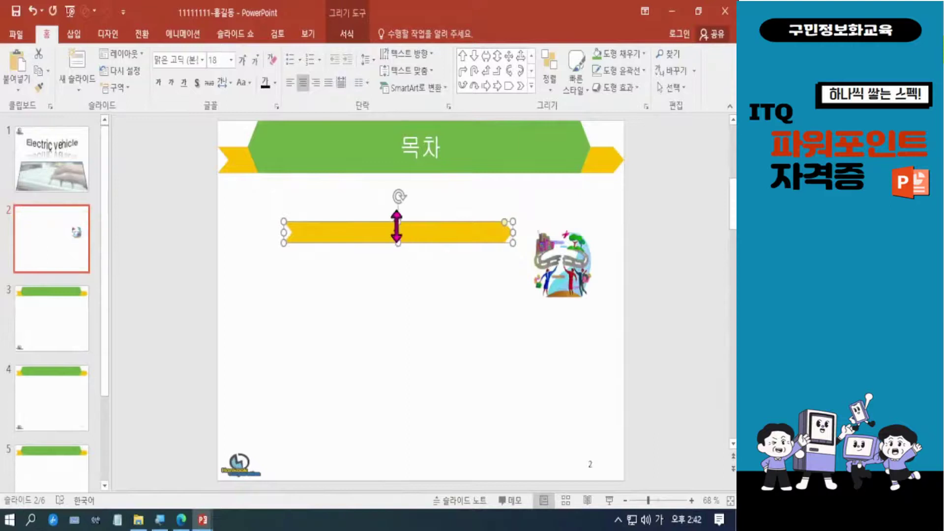
pyautogui.moveTo(281, 234); pyautogui.dragTo(289, 234)
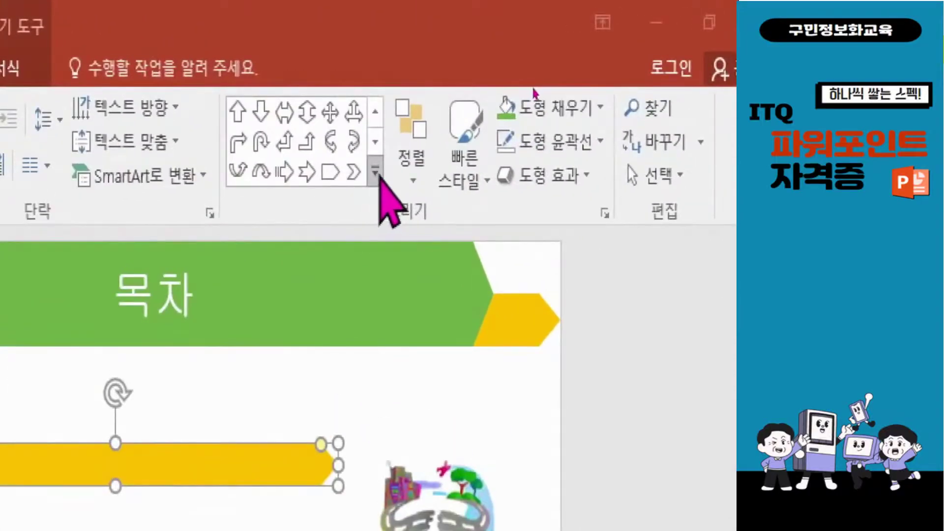
# Add a rectangle with both top corners snipped (양쪽 모서리가 잘린 사각형), about 3.9 cm by 2.1 cm, over the start of the chevron bar
pyautogui.click(376, 175)
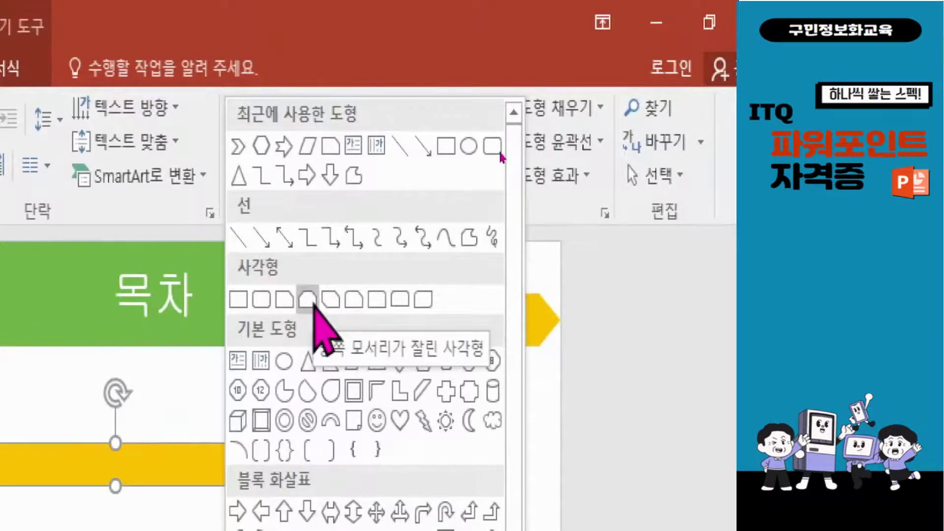
pyautogui.click(307, 299)
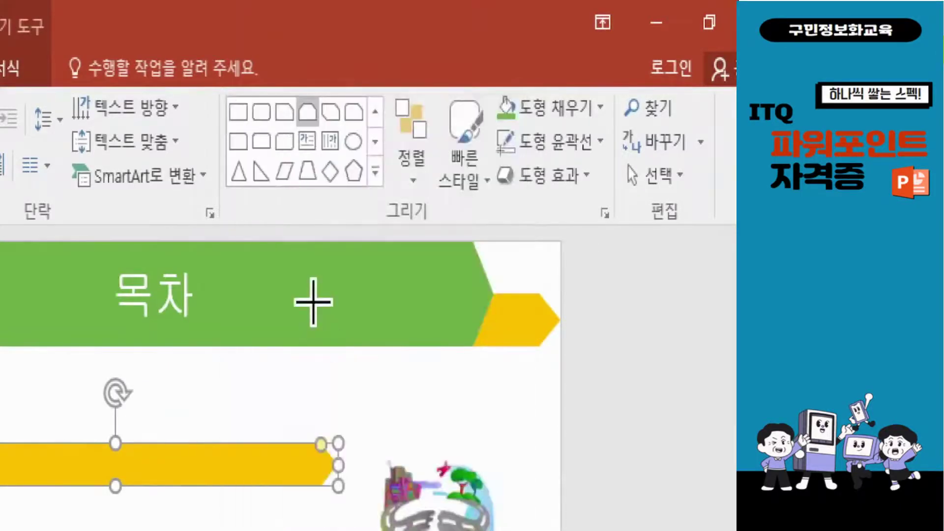
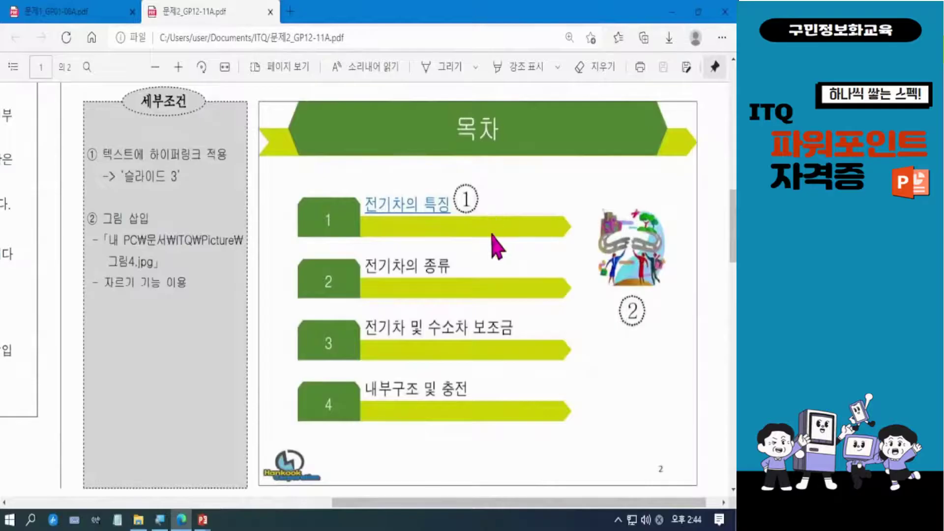
# Check the four 목차 items' layout in the exam PDF, then return to PowerPoint and deselect the numbered shape
pyautogui.moveTo(361, 311)
pyautogui.mouseDown()
pyautogui.moveTo(426, 341)
pyautogui.moveTo(529, 339)
pyautogui.mouseUp()
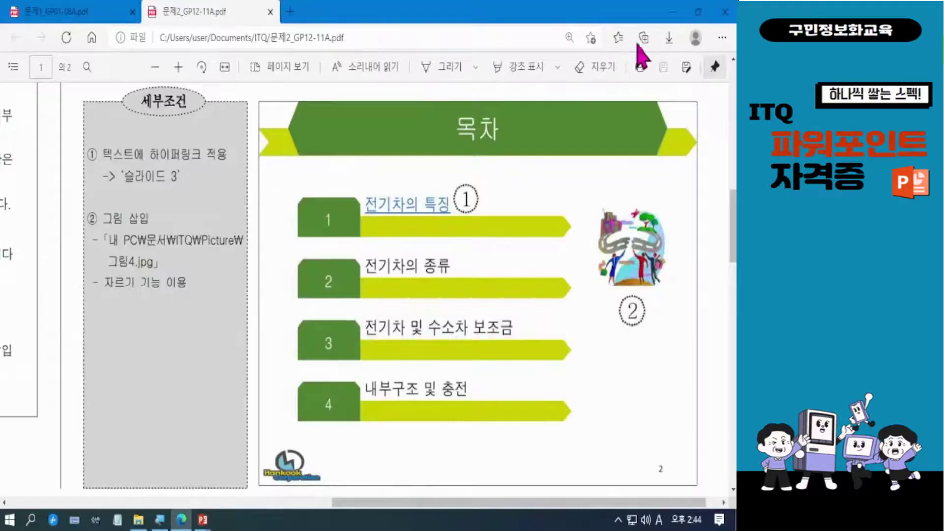
pyautogui.click(672, 14)
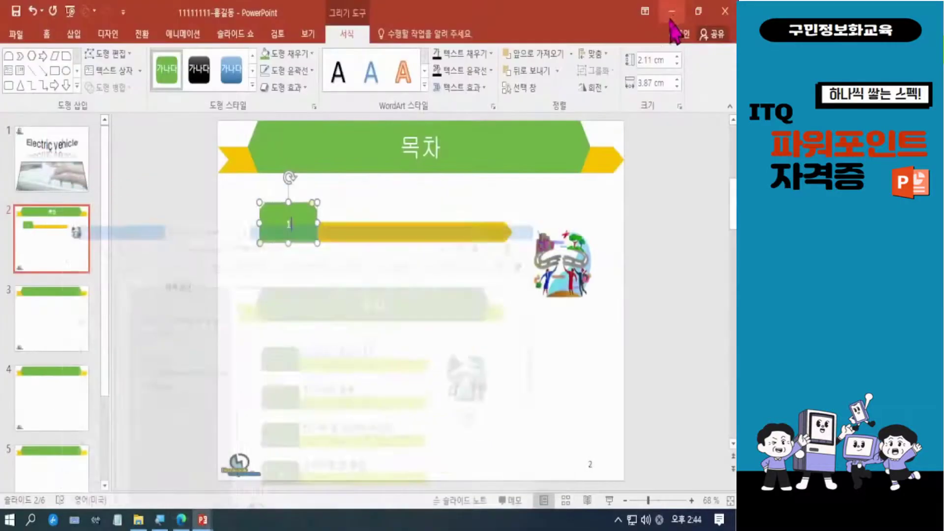
pyautogui.click(342, 290)
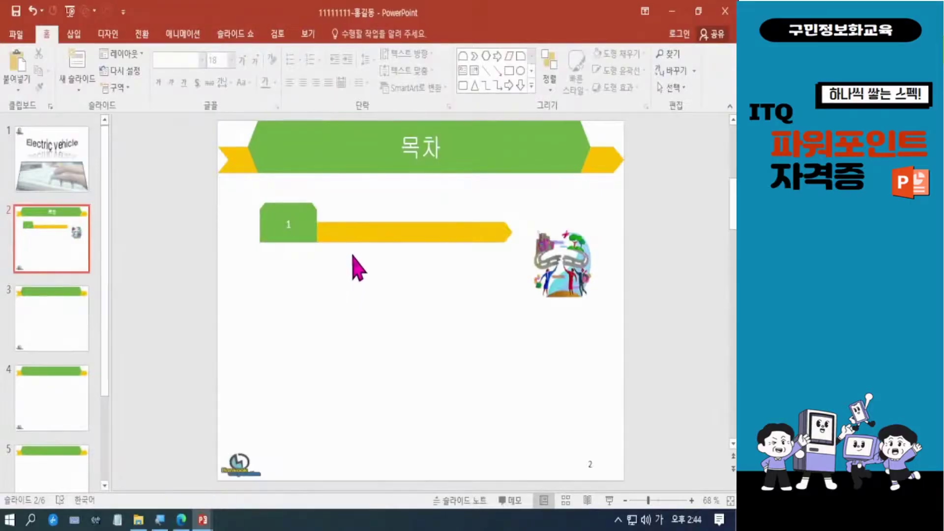
# Set the chevron bar's height to 1.1 cm and line its bottom edge up with the numbered shape
pyautogui.click(353, 229)
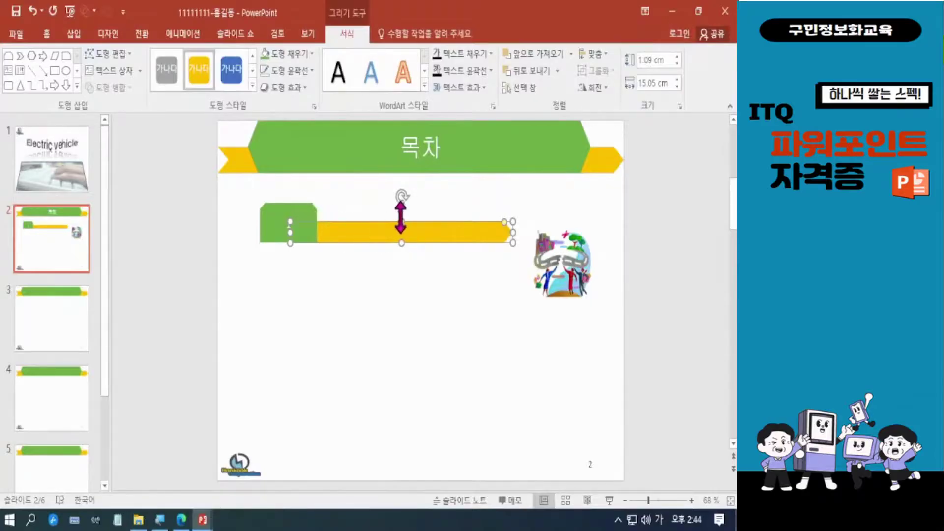
pyautogui.click(677, 56)
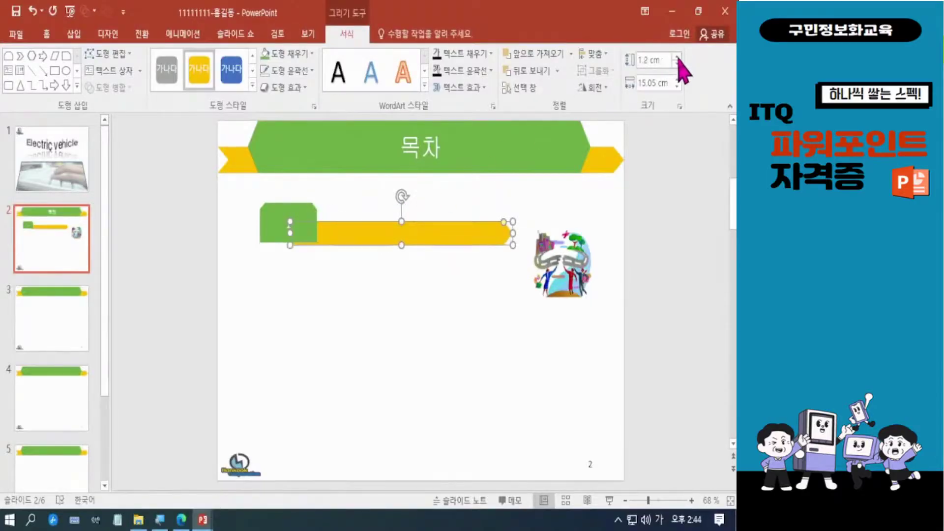
pyautogui.click(678, 64)
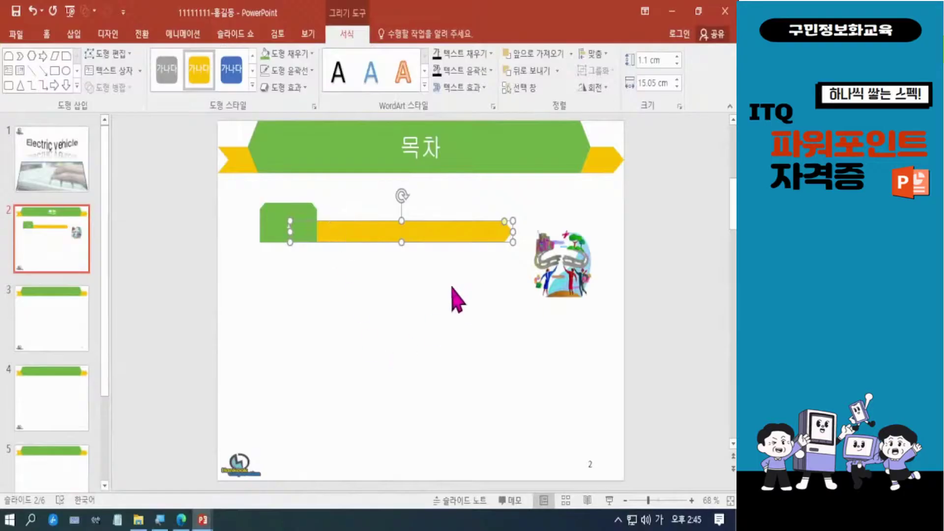
pyautogui.click(453, 287)
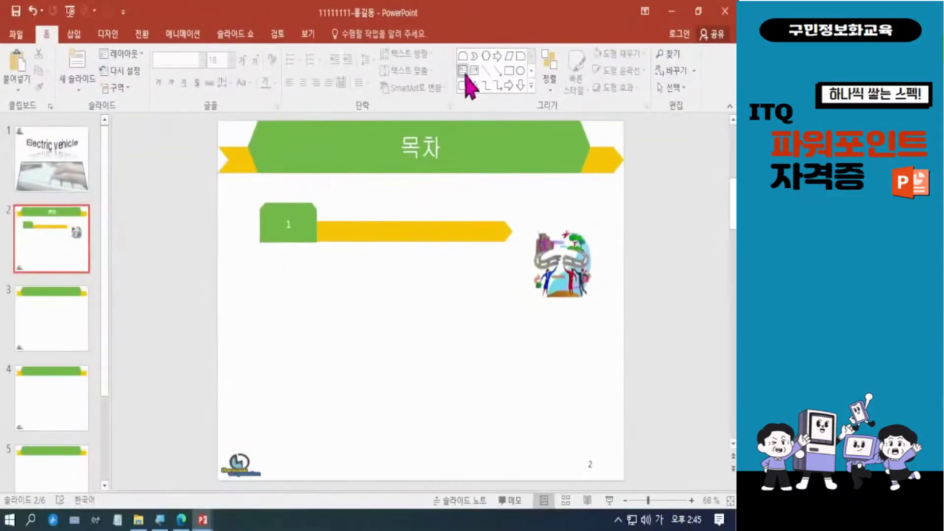
# Insert a horizontal text box just above the chevron bar, beside the numbered shape, containing 전기차의 특징
pyautogui.click(463, 71)
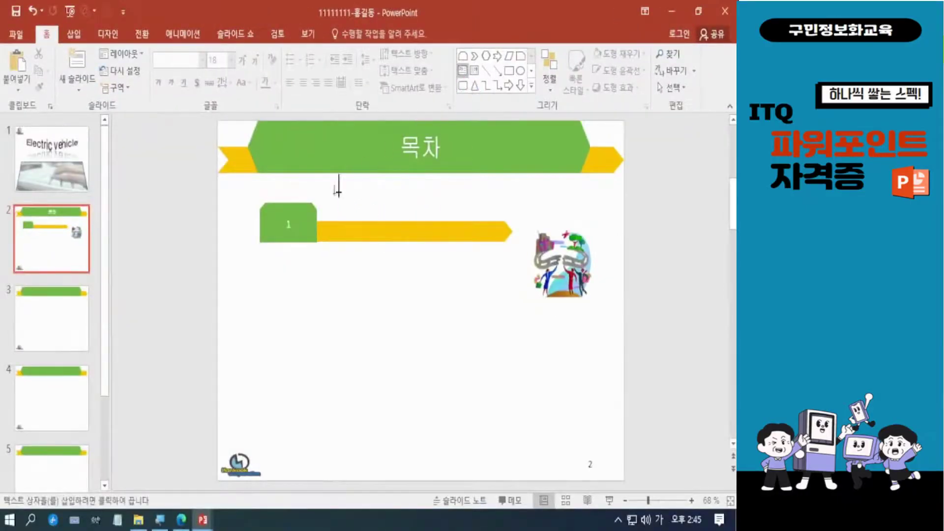
pyautogui.moveTo(323, 196); pyautogui.dragTo(491, 224)
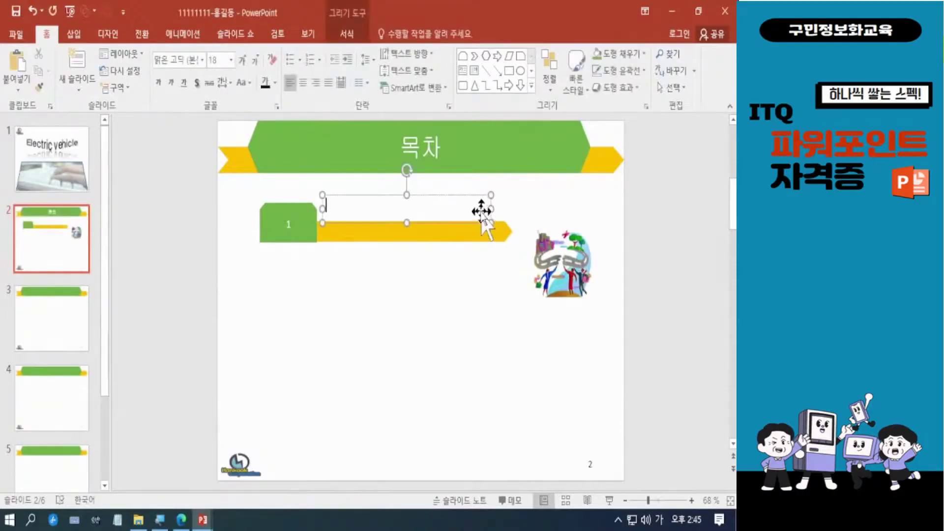
pyautogui.write('저ㄴㄱㅣ')
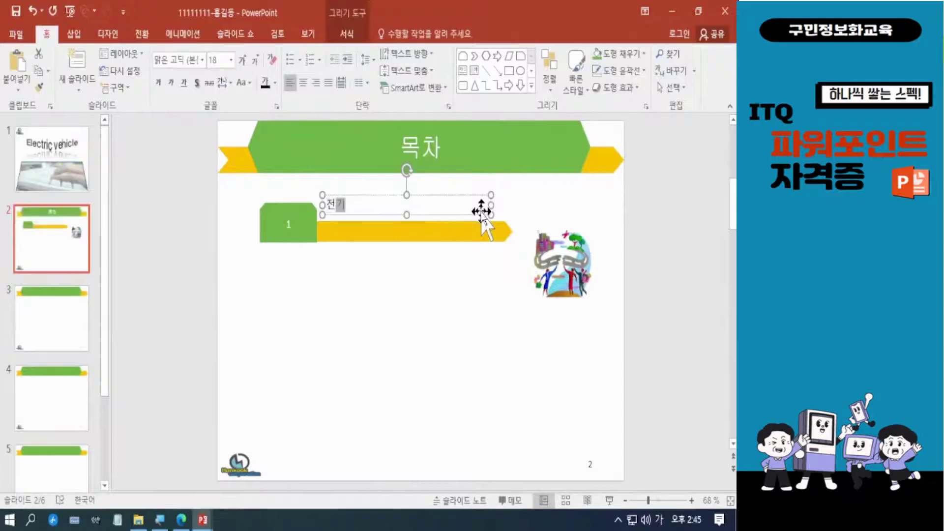
pyautogui.write('차의')
pyautogui.write(' 트ㄱ징')
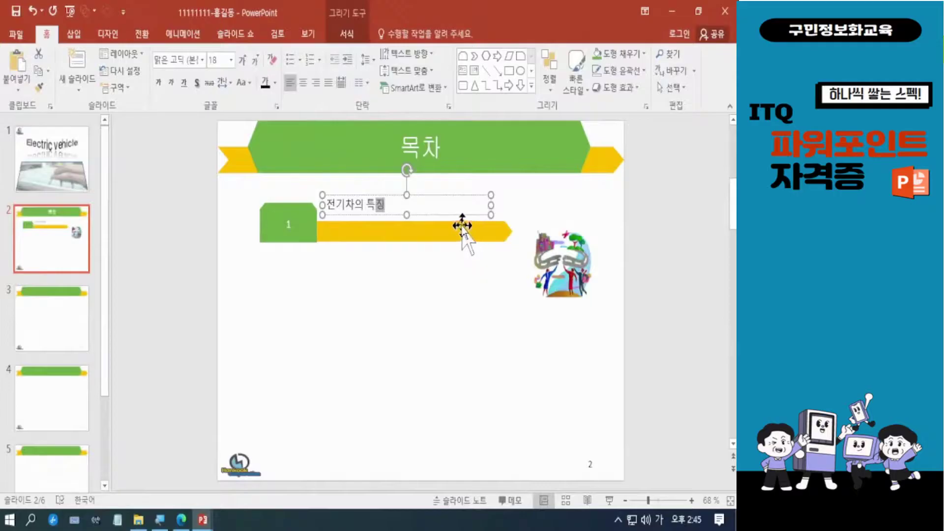
# Nudge the 전기차의 특징 text box down and slightly left, close to the bar and the numbered shape
pyautogui.press('Down')
pyautogui.press('Down')
pyautogui.press('Down')
pyautogui.press('Down')
pyautogui.press('Down')
pyautogui.press('Down')
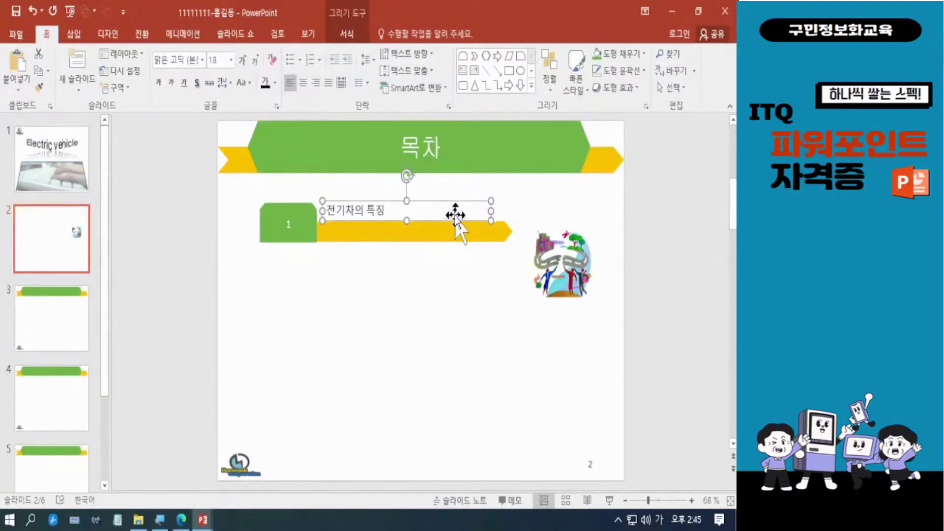
pyautogui.press('Up')
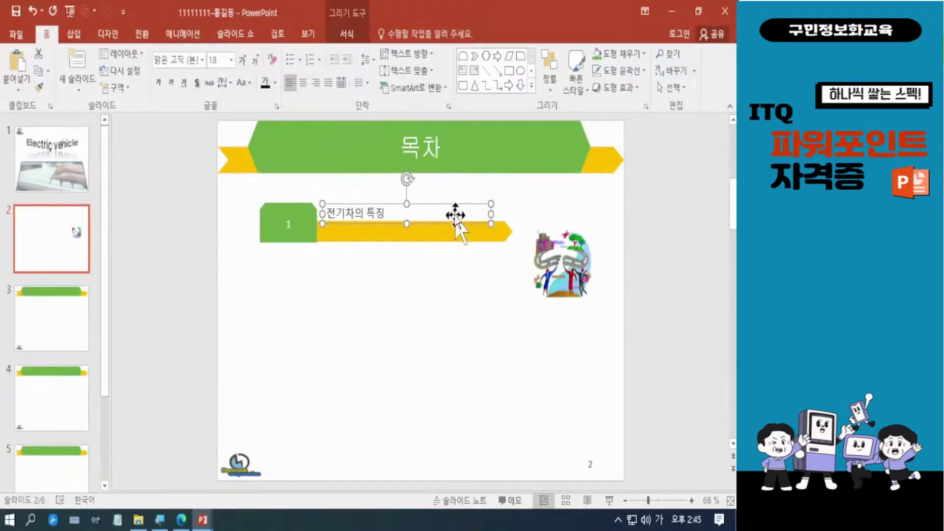
pyautogui.press('Left')
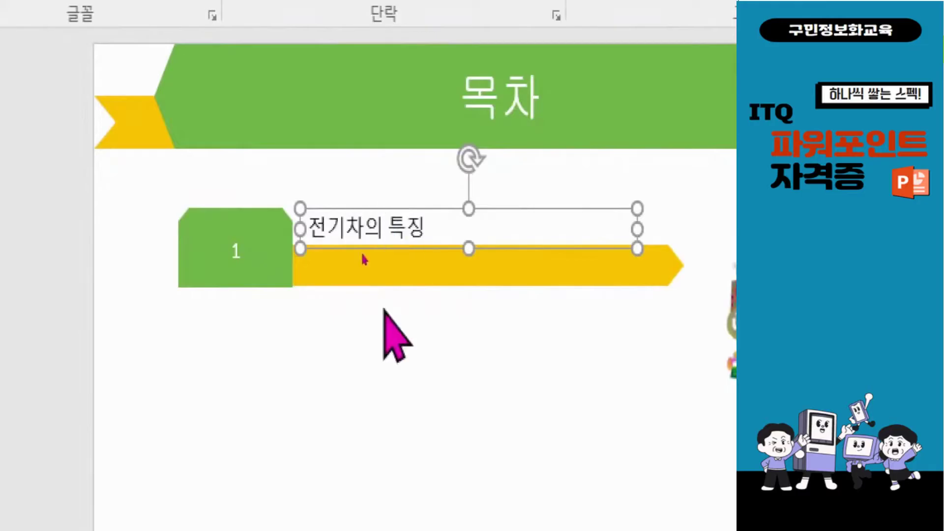
pyautogui.press('Left')
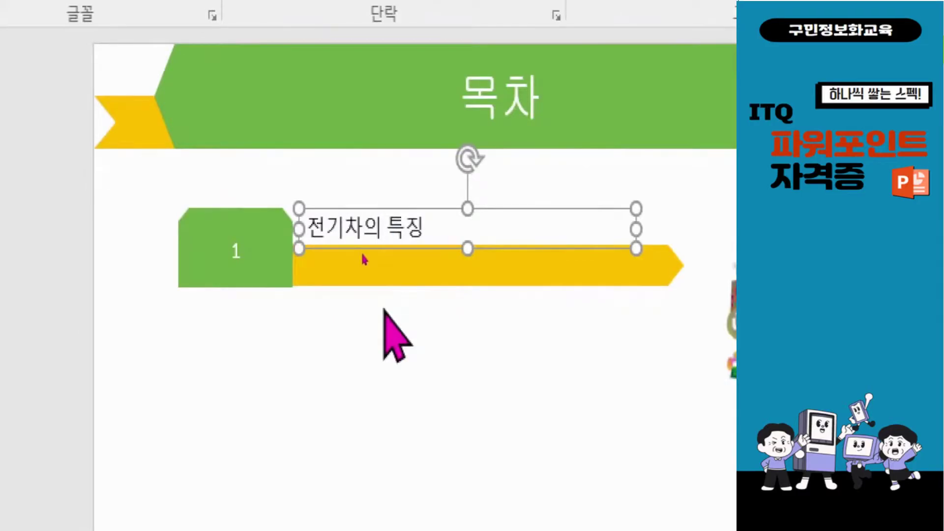
pyautogui.press('Down')
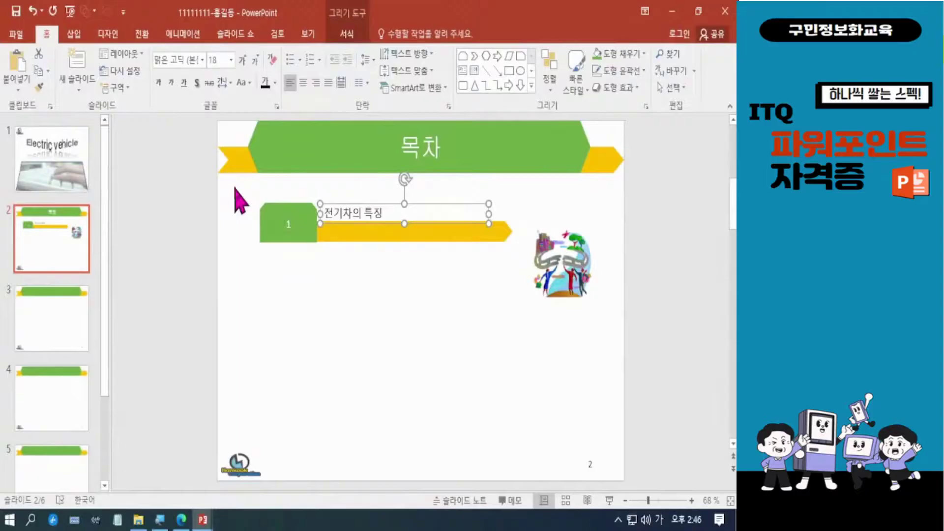
# Set the font of the numbered shape, chevron bar and text box together to 돋움, size 24
pyautogui.moveTo(235, 185); pyautogui.dragTo(510, 294)
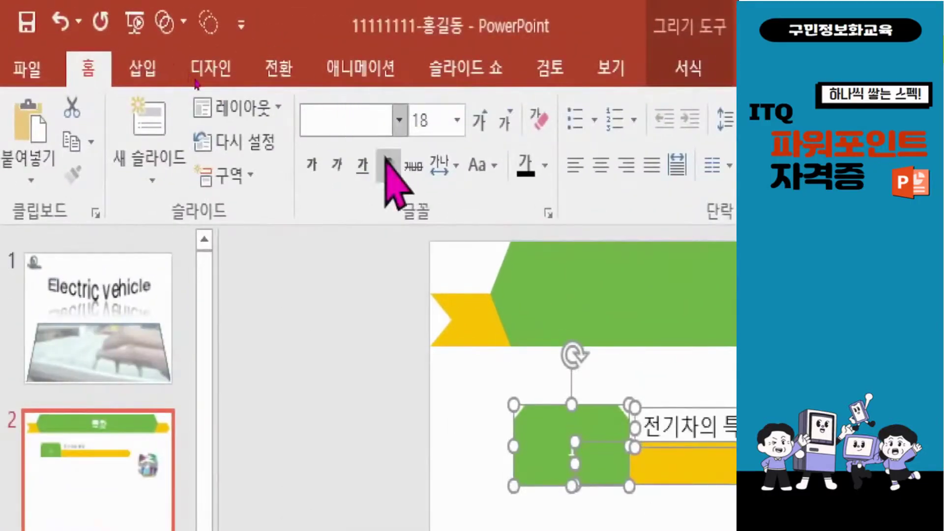
pyautogui.write('돋움')
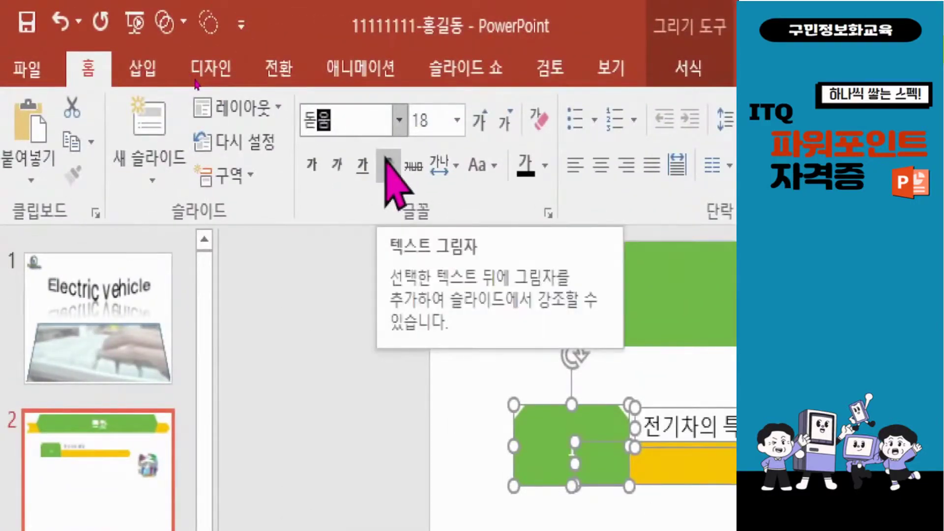
pyautogui.press('Return')
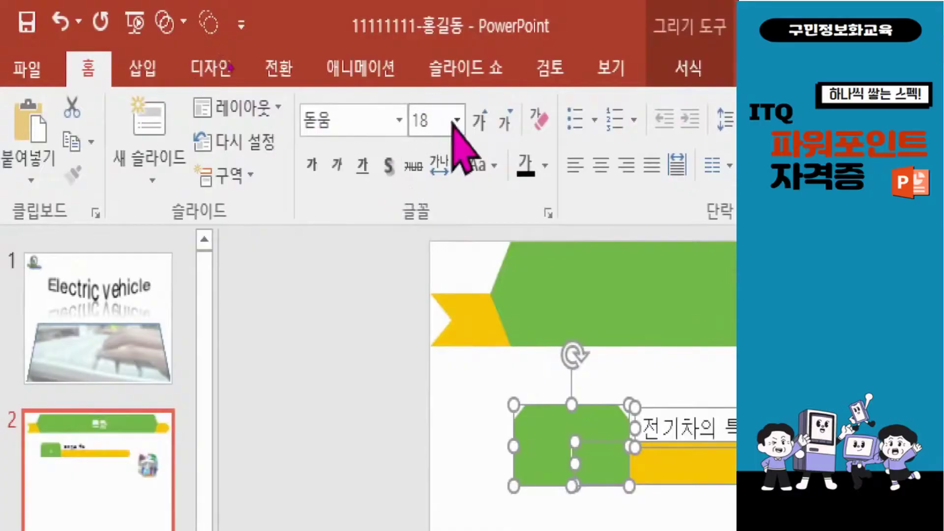
pyautogui.click(432, 120)
pyautogui.write('24')
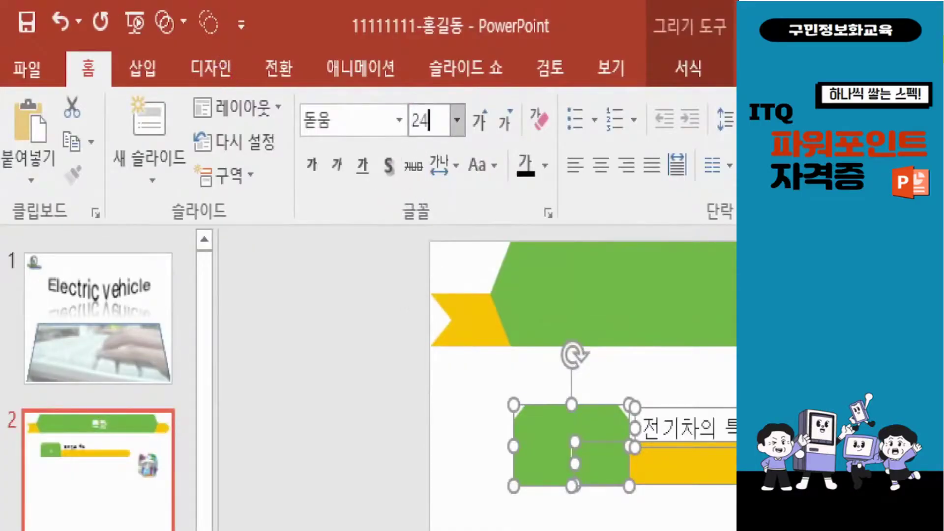
pyautogui.press('Return')
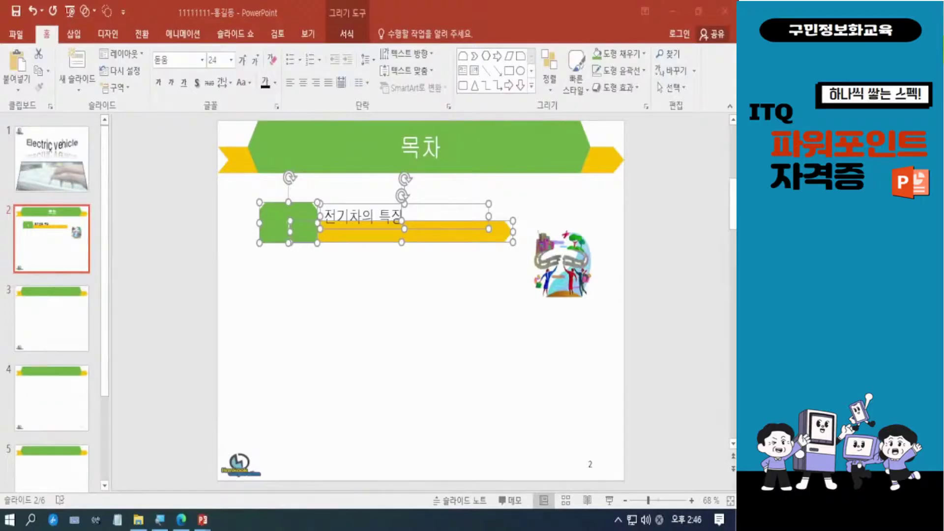
# Shorten the numbered shape slightly from below so its bottom edge lines up with the chevron bar
pyautogui.click(382, 302)
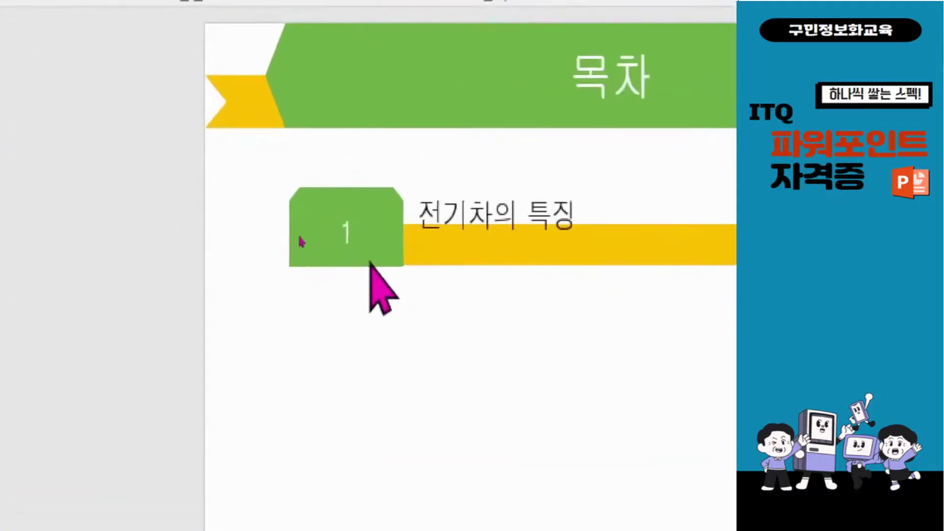
pyautogui.click(370, 248)
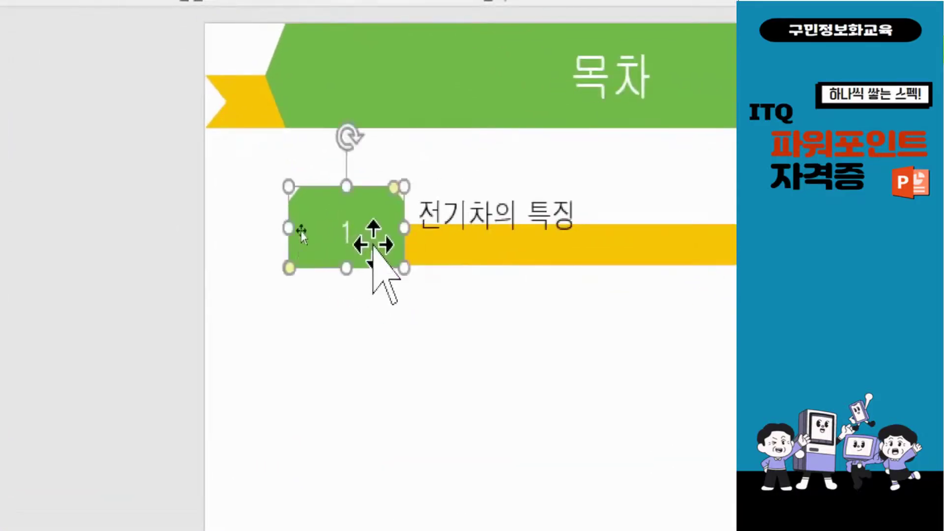
pyautogui.moveTo(348, 268); pyautogui.dragTo(345, 268)
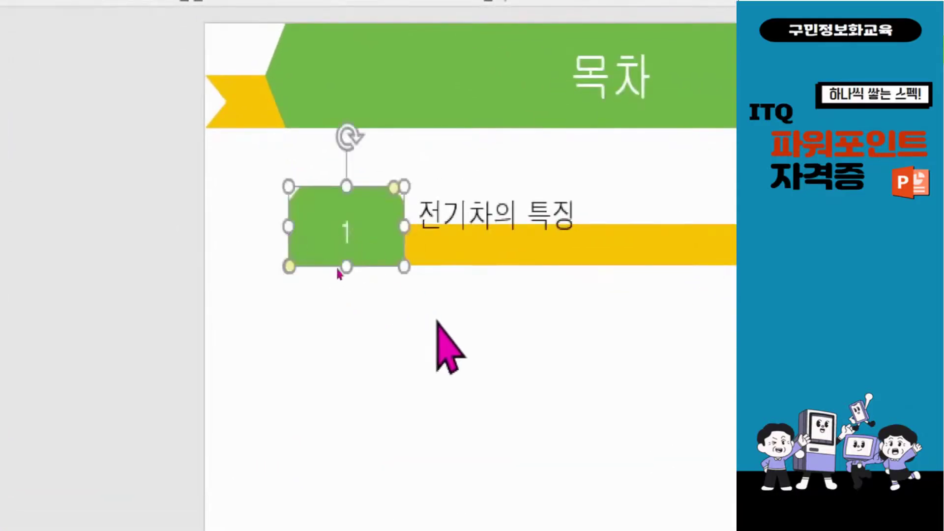
# Nudge the 전기차의 특징 text box up in fine increments so its text clears the chevron bar
pyautogui.click(455, 227)
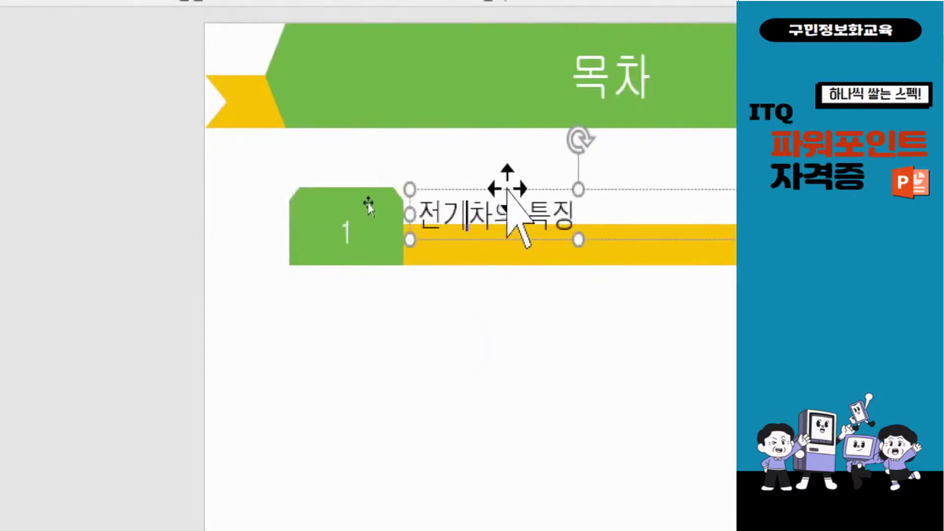
pyautogui.hotkey('ctrl', 'Up')
pyautogui.hotkey('ctrl', 'Up')
pyautogui.hotkey('ctrl', 'Up')
pyautogui.hotkey('ctrl', 'Up')
pyautogui.hotkey('ctrl', 'Up')
pyautogui.hotkey('ctrl', 'Up')
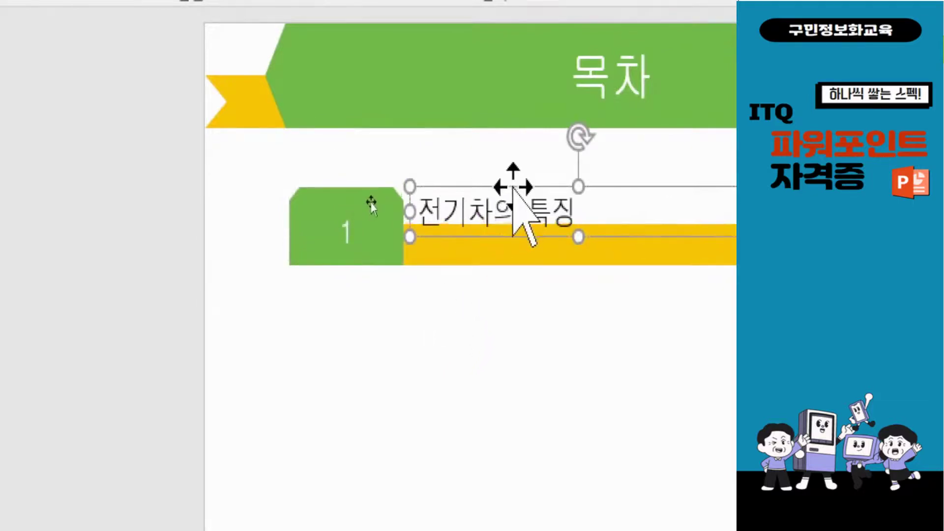
pyautogui.hotkey('ctrl', 'Up')
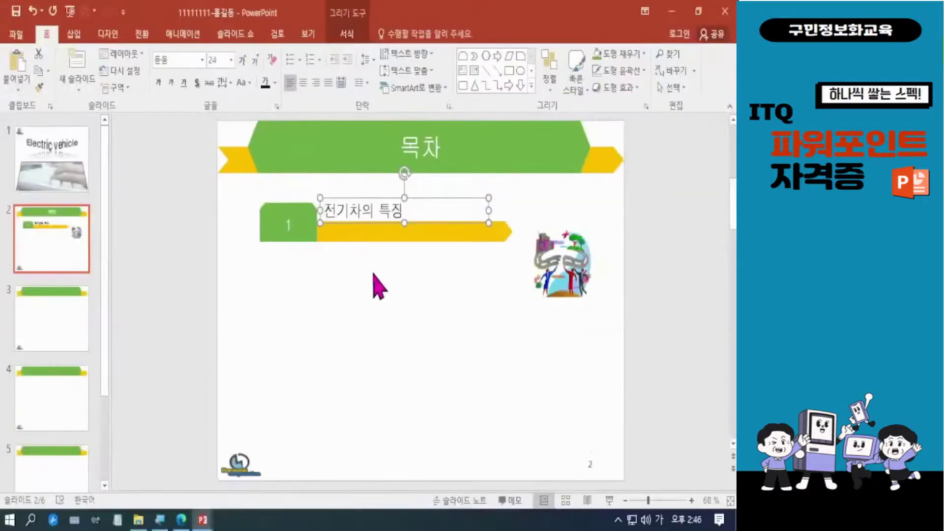
pyautogui.click(516, 327)
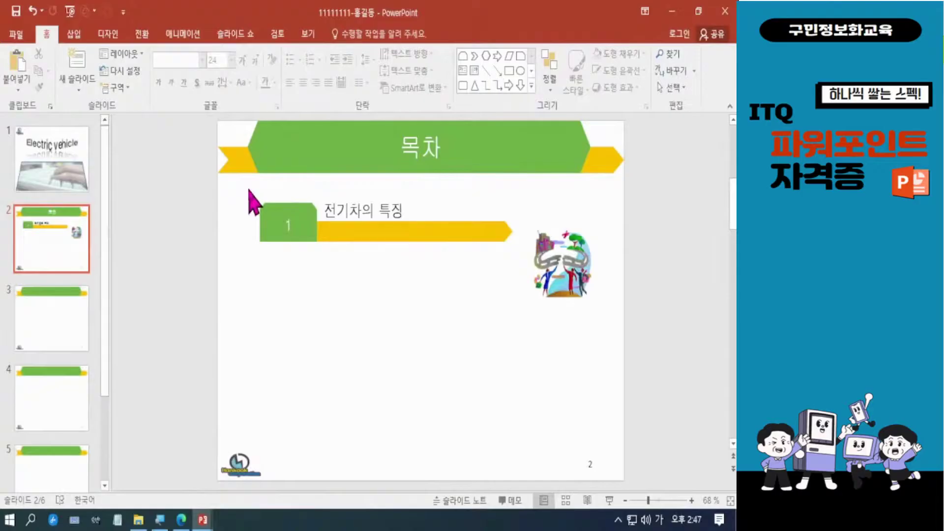
# Group the numbered shape, chevron bar and text box into one object, then check the available grouping options
pyautogui.moveTo(249, 186); pyautogui.dragTo(531, 271)
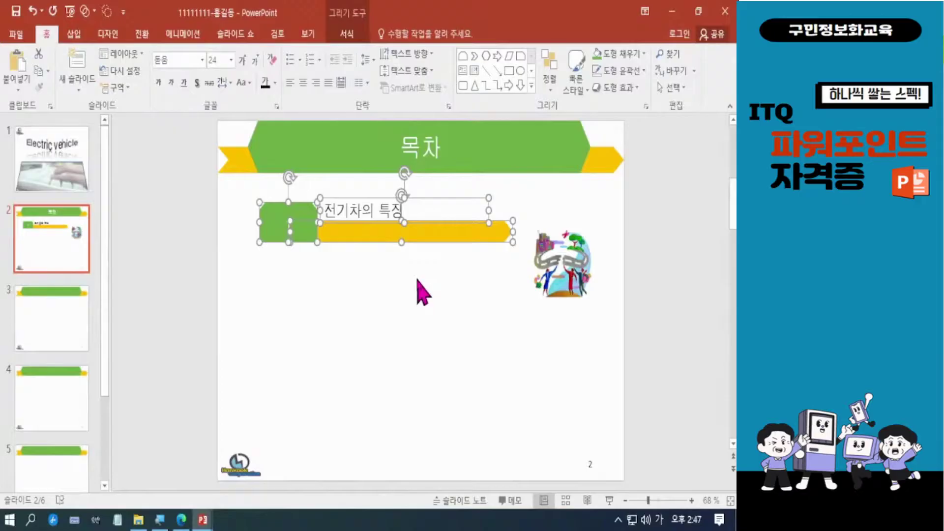
pyautogui.hotkey('ctrl', 'g')
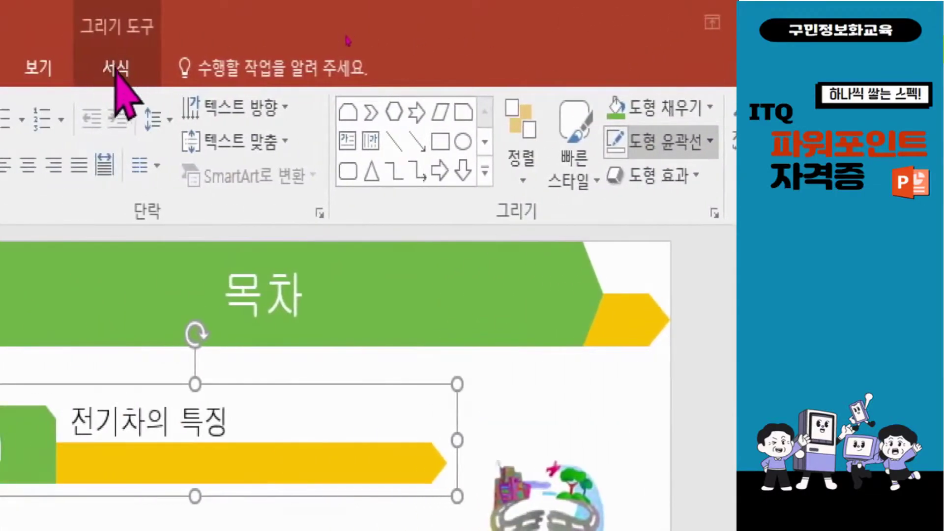
pyautogui.click(117, 73)
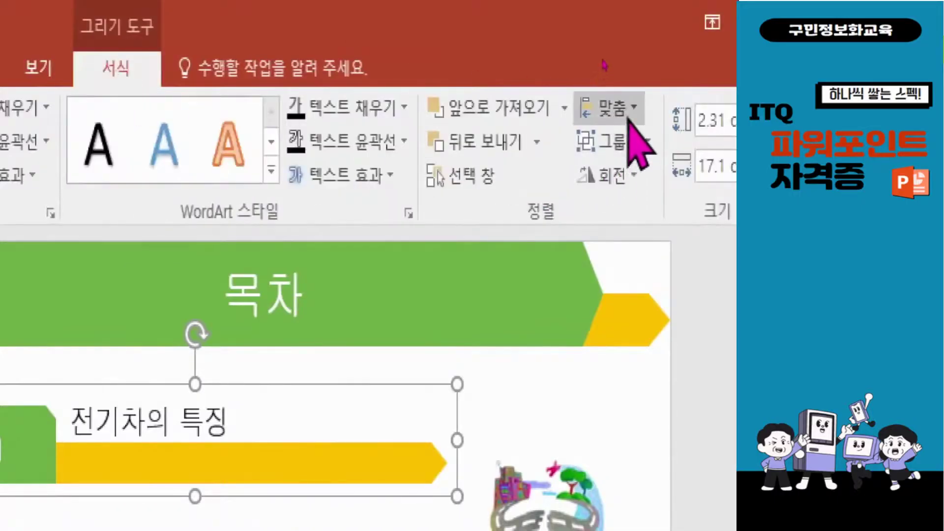
pyautogui.click(624, 143)
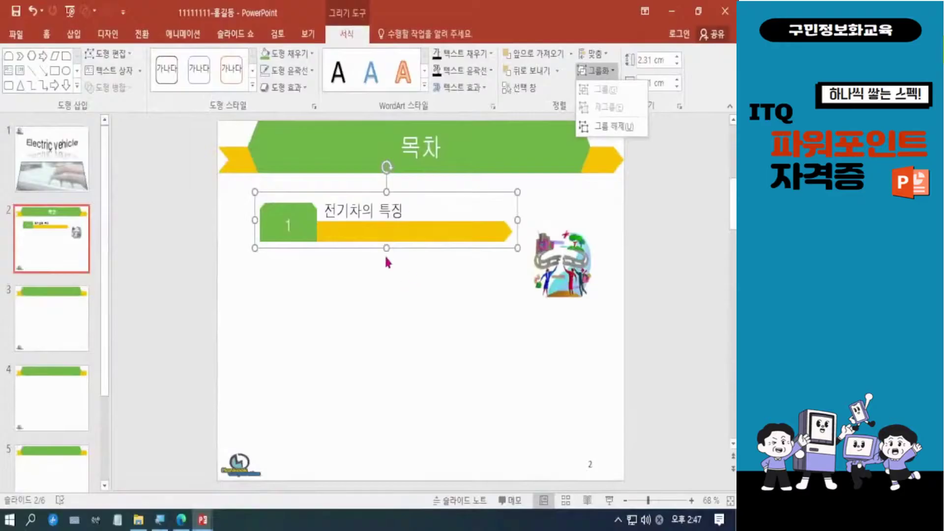
pyautogui.click(402, 268)
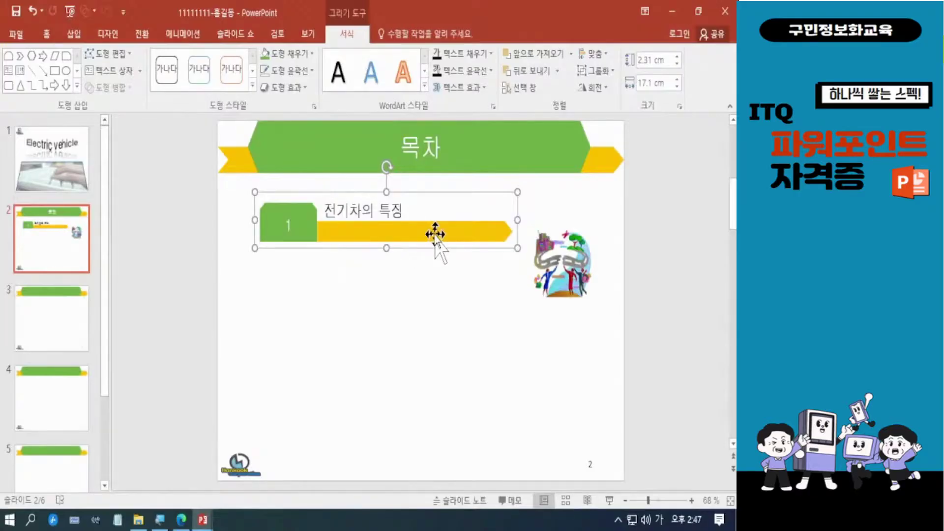
# Move the grouped item down slightly and place three copies vertically below it, making four left-aligned 목차 items
pyautogui.press('Down')
pyautogui.press('Down')
pyautogui.press('Down')
pyautogui.press('Down')
pyautogui.moveTo(436, 234); pyautogui.dragTo(421, 423)
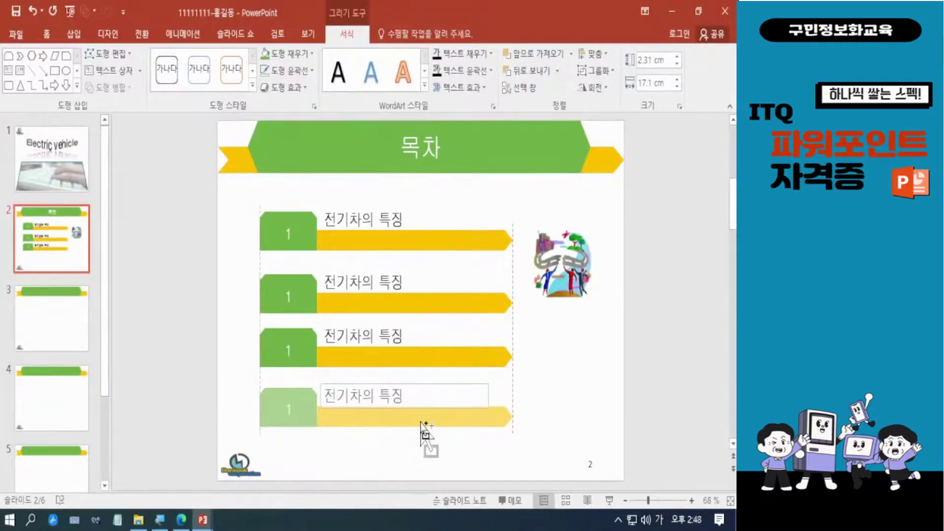
pyautogui.moveTo(421, 423); pyautogui.dragTo(420, 423)
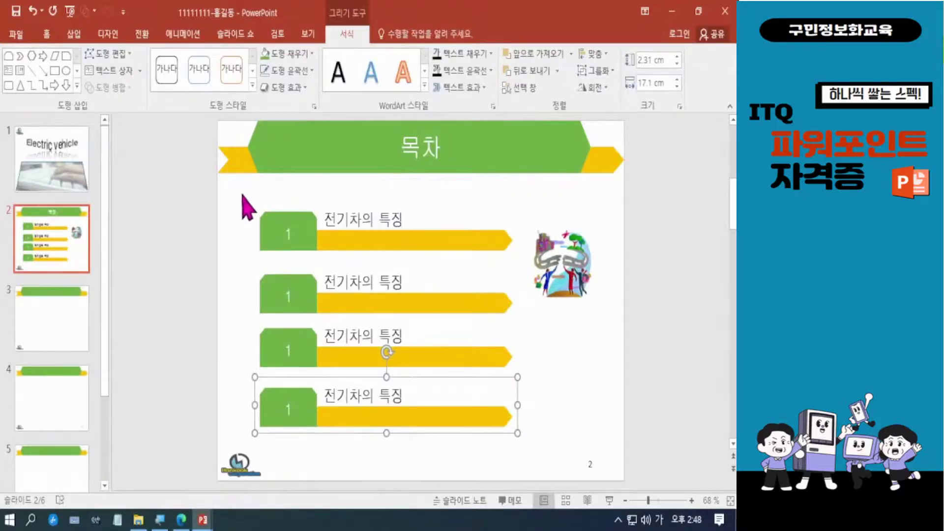
# Shift all four grouped 목차 items slightly left together and space them evenly in the vertical direction
pyautogui.moveTo(237, 194)
pyautogui.mouseDown()
pyautogui.moveTo(248, 226)
pyautogui.moveTo(361, 347)
pyautogui.moveTo(575, 445)
pyautogui.moveTo(567, 450)
pyautogui.mouseUp()
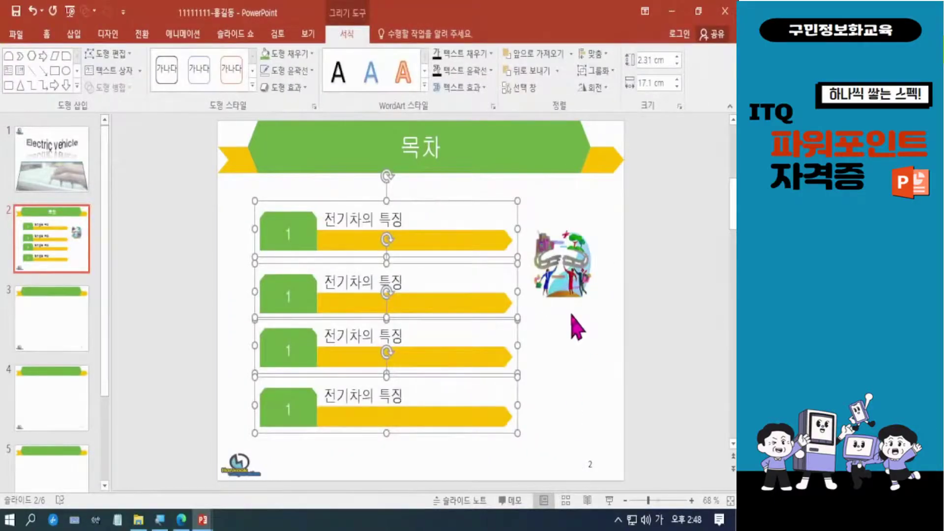
pyautogui.press('Left')
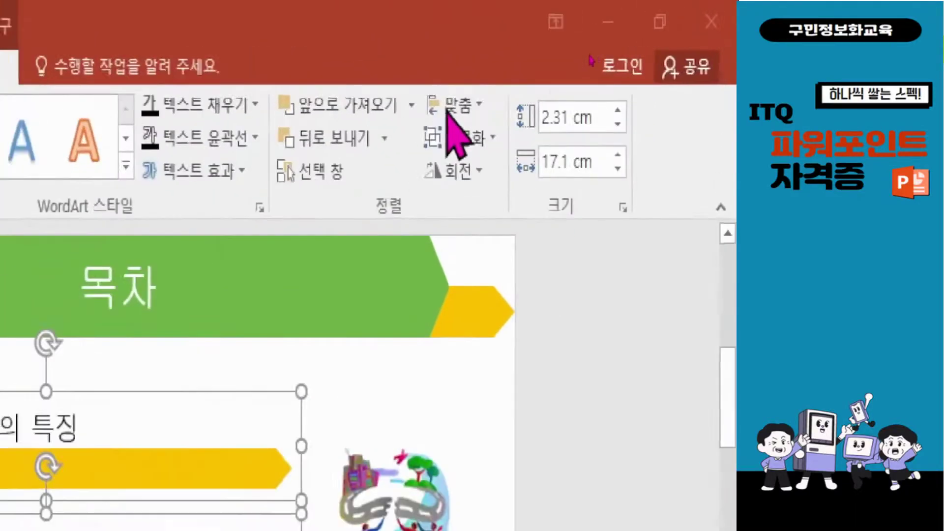
pyautogui.click(445, 110)
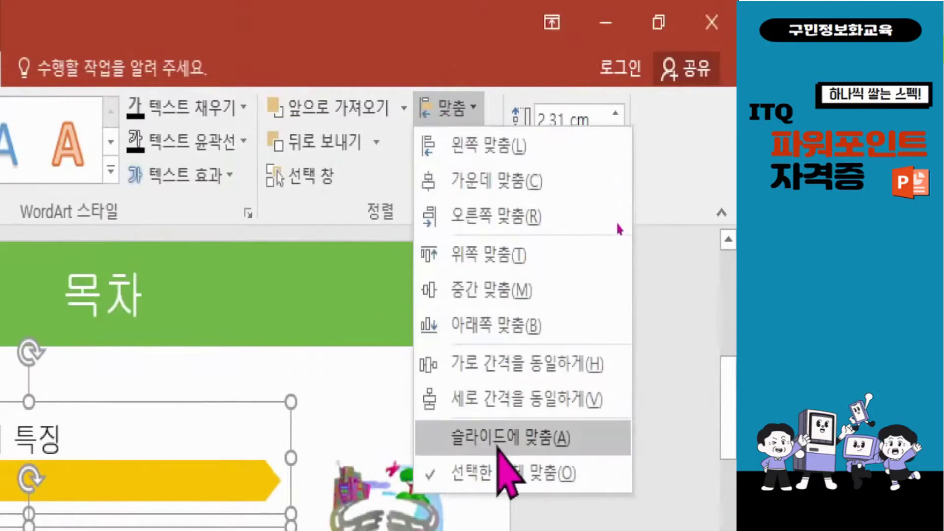
pyautogui.click(513, 407)
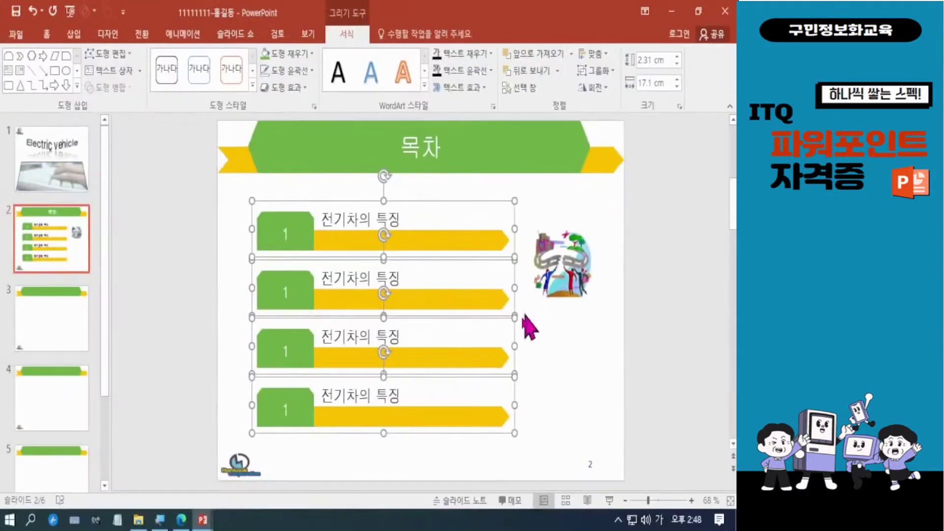
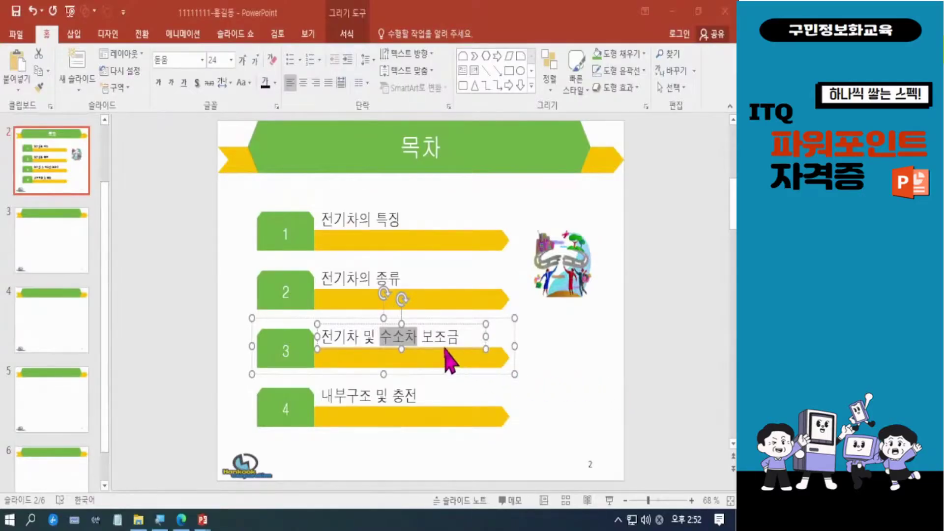
# Compare the slide with the exam PDF's 목차 page and enlarge the cropped picture slightly toward its lower left to match
pyautogui.click(593, 384)
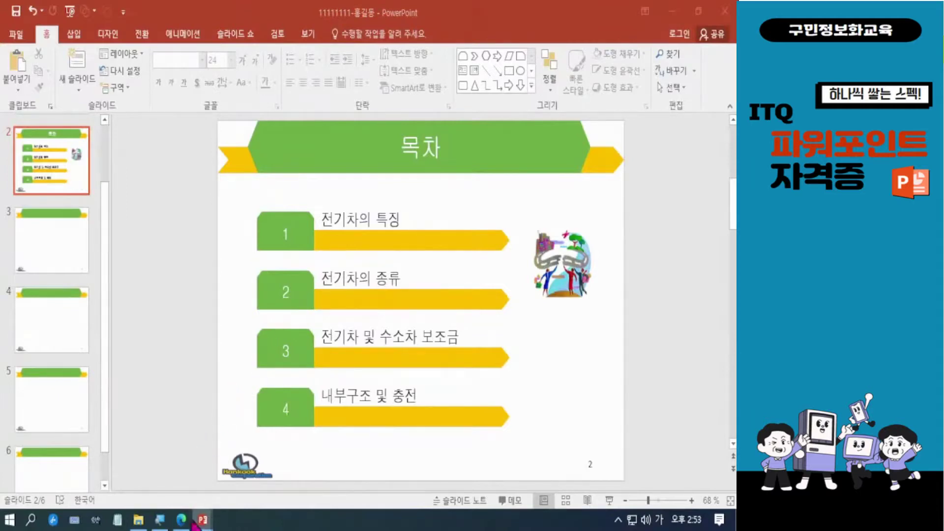
pyautogui.moveTo(181, 525)
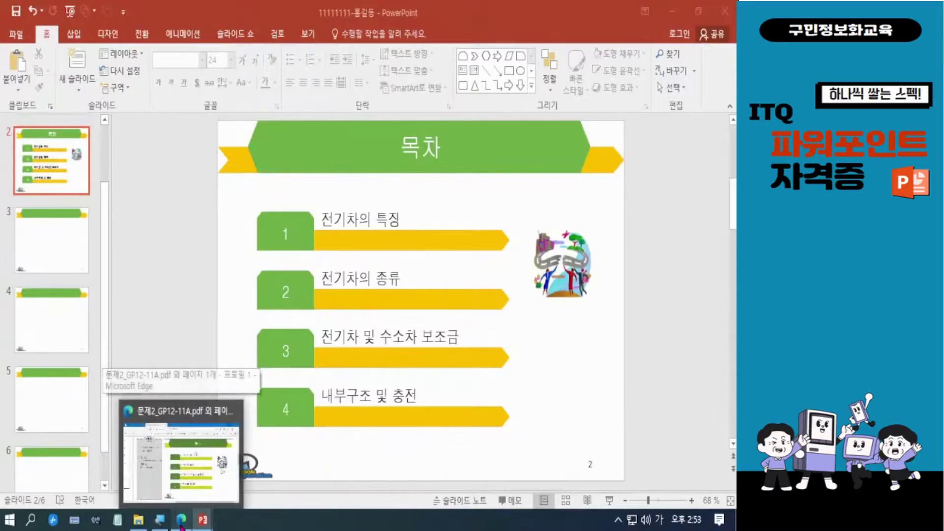
pyautogui.click(217, 478)
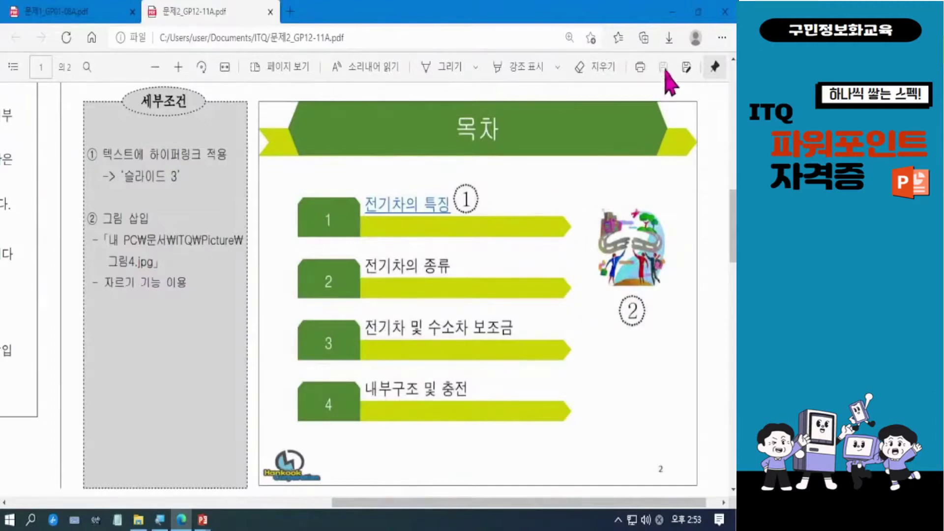
pyautogui.click(672, 14)
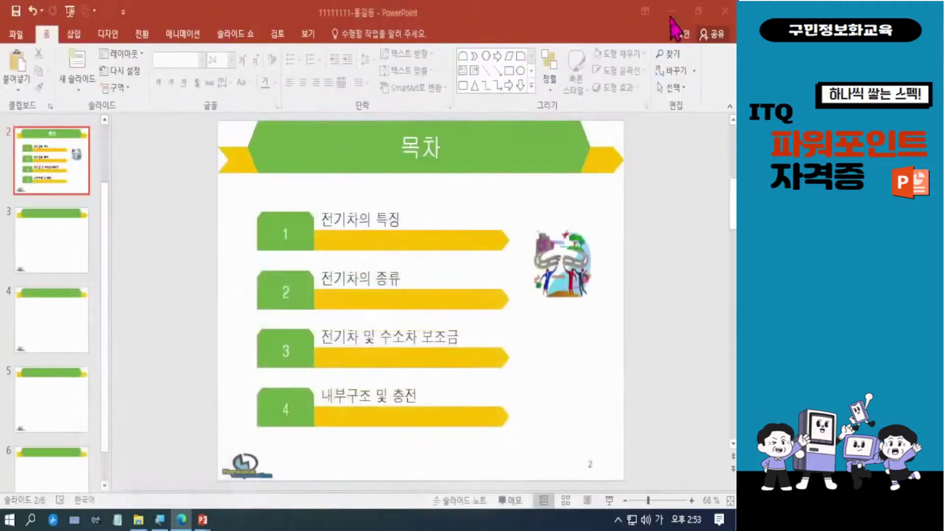
pyautogui.click(564, 258)
pyautogui.moveTo(565, 262); pyautogui.dragTo(564, 257)
pyautogui.moveTo(525, 298); pyautogui.dragTo(568, 288)
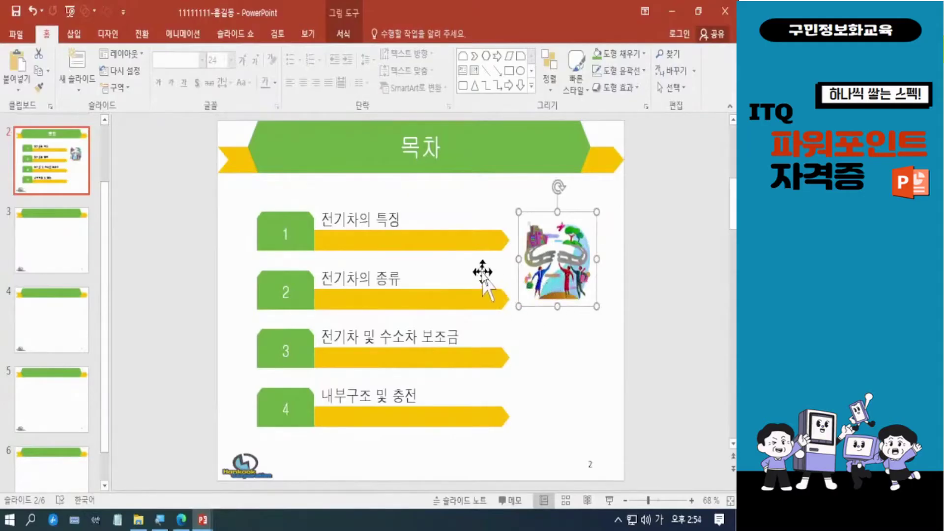
pyautogui.moveTo(519, 306); pyautogui.dragTo(563, 283)
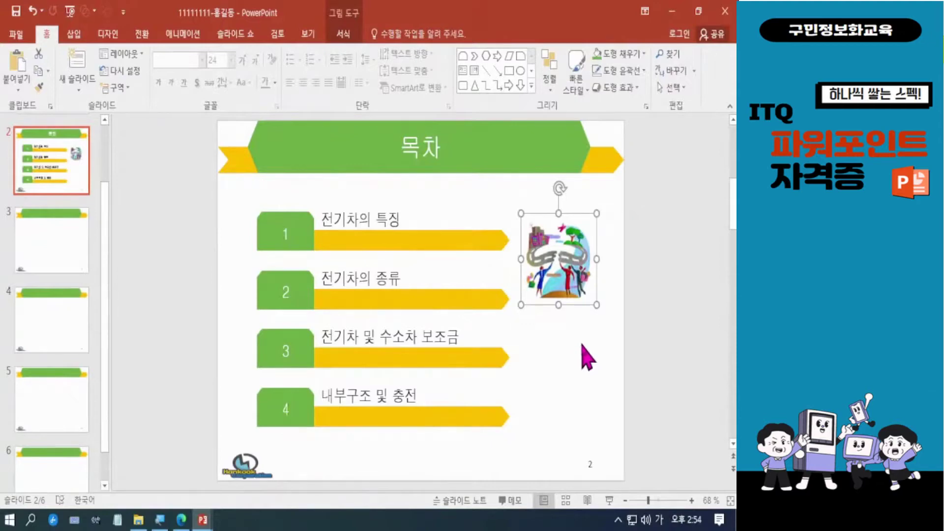
pyautogui.click(556, 364)
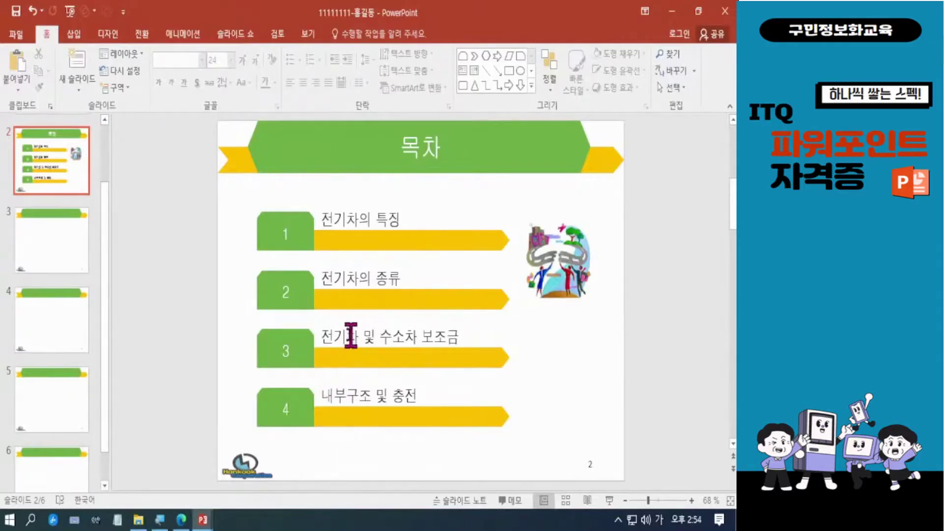
# Check the hyperlink requirement in the exam PDF and select the whole 전기차의 특징 text of the first item
pyautogui.click(181, 520)
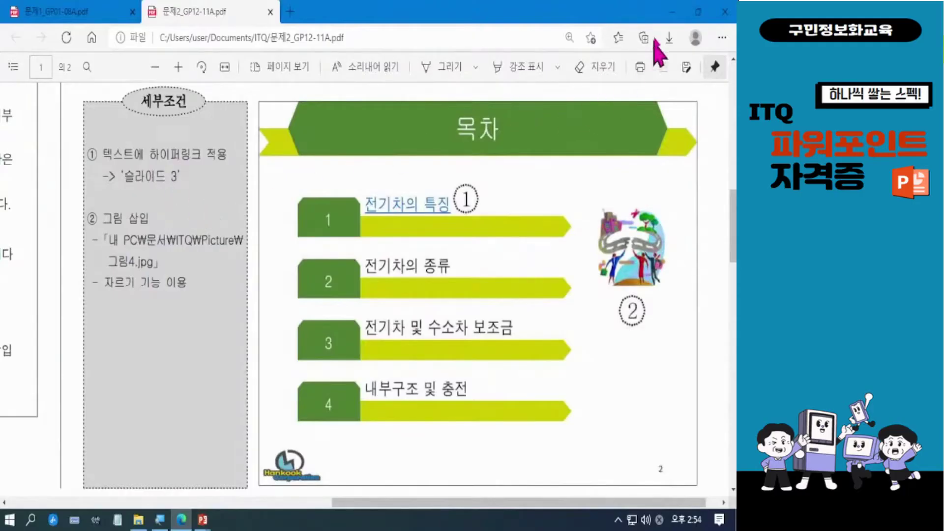
pyautogui.click(673, 11)
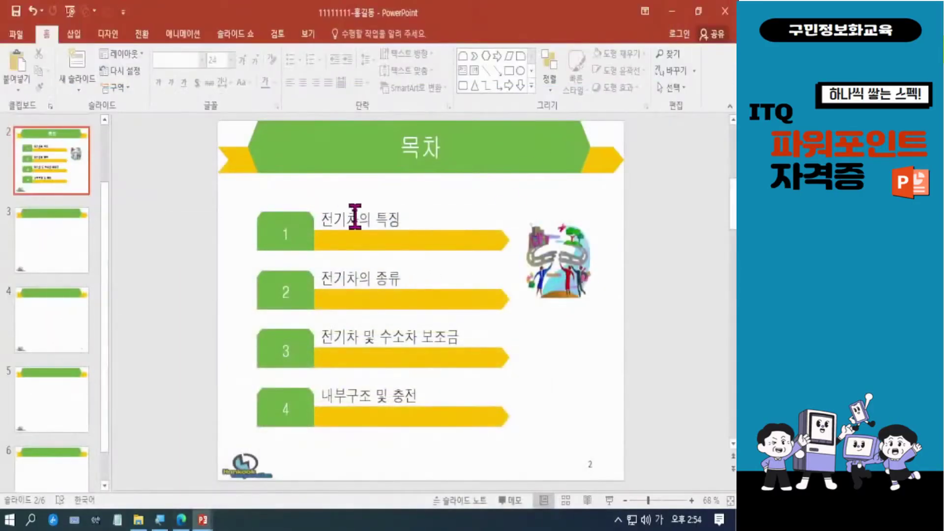
pyautogui.tripleClick(361, 216)
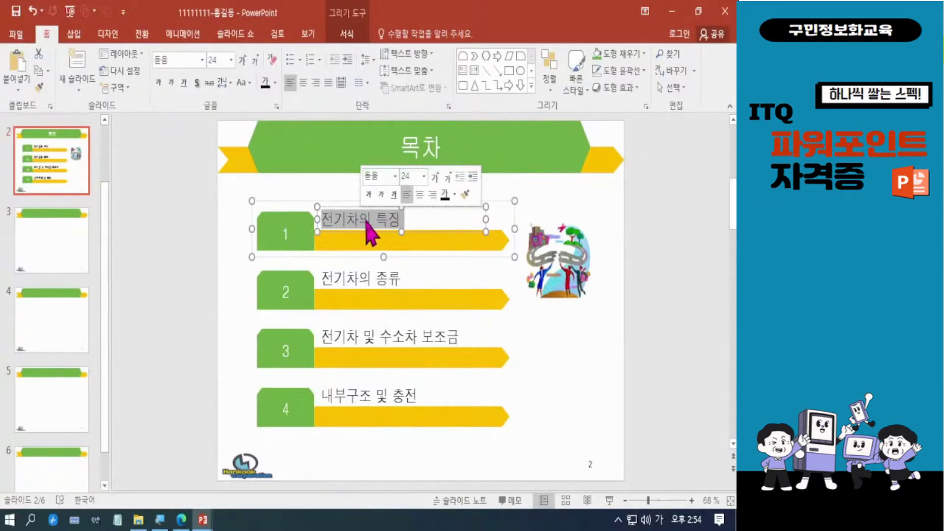
pyautogui.click(365, 218)
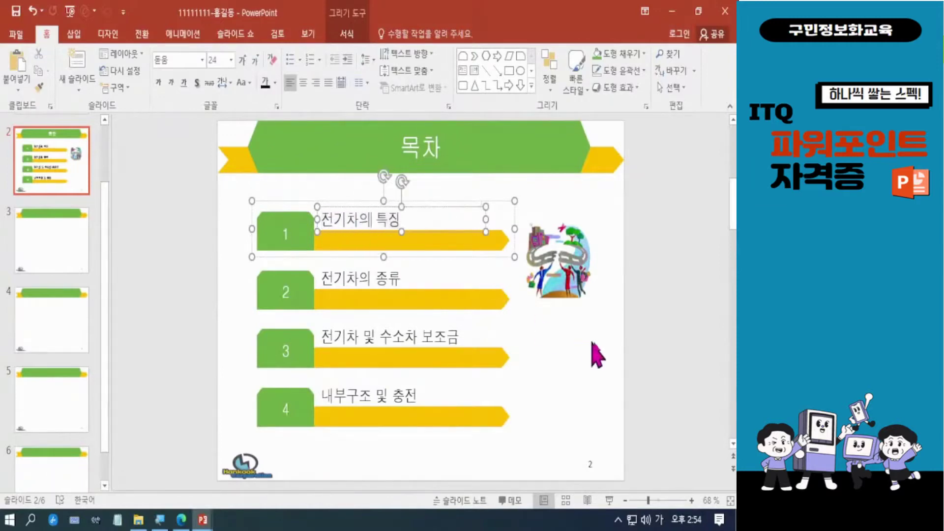
pyautogui.click(590, 352)
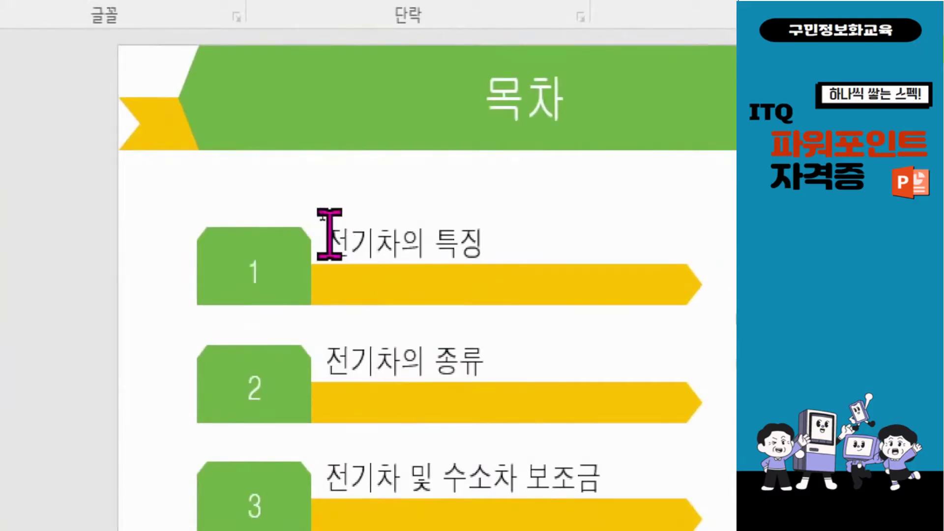
pyautogui.tripleClick(375, 243)
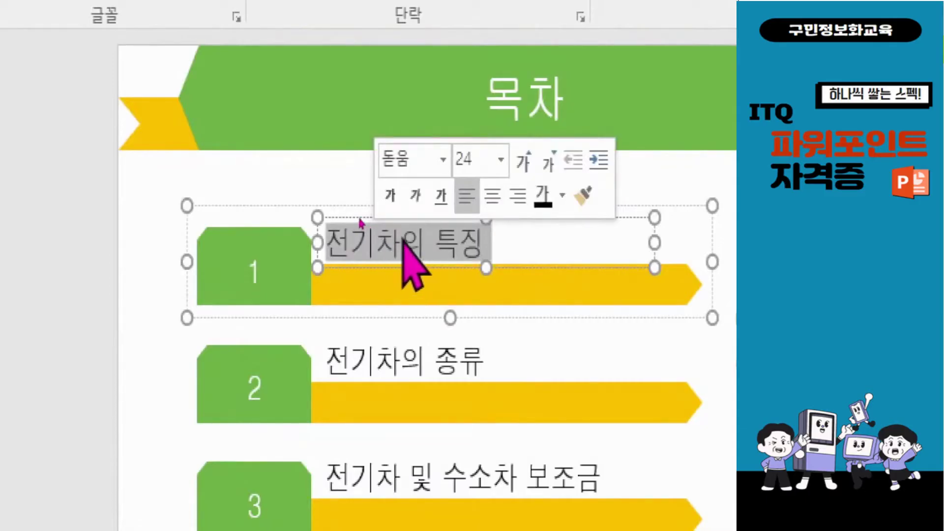
pyautogui.rightClick(404, 241)
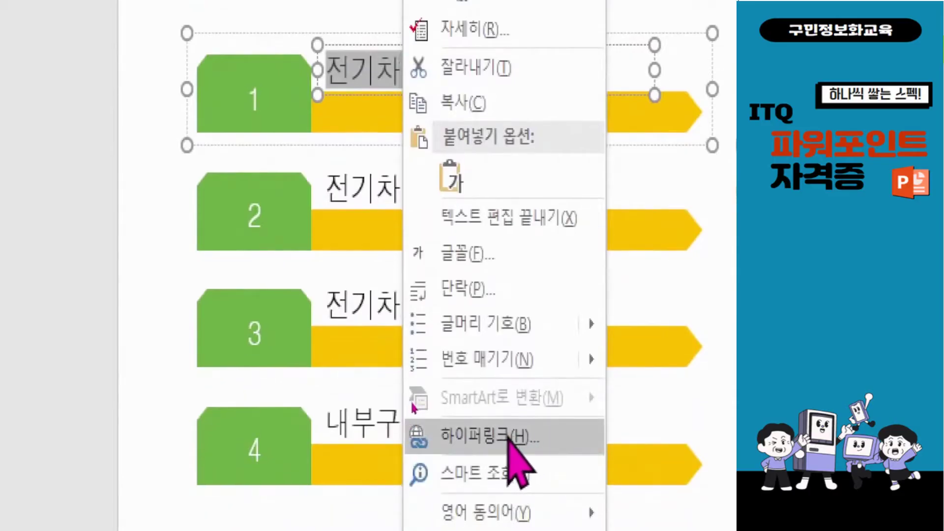
pyautogui.moveTo(376, 83); pyautogui.dragTo(381, 75)
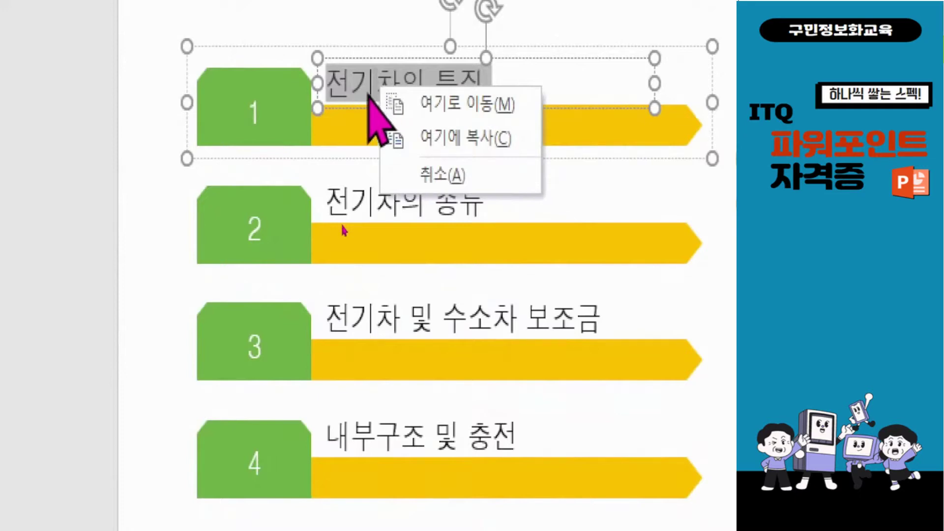
pyautogui.click(442, 170)
pyautogui.rightClick(426, 88)
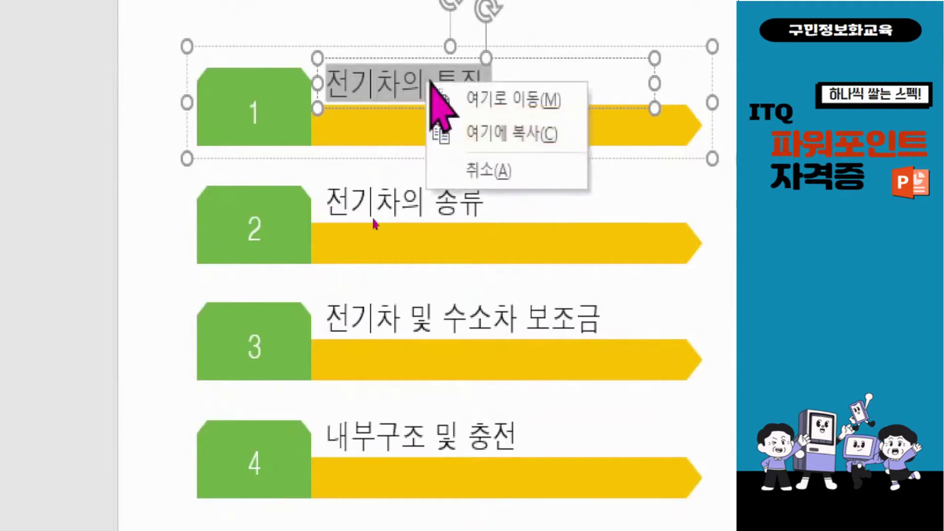
pyautogui.click(468, 168)
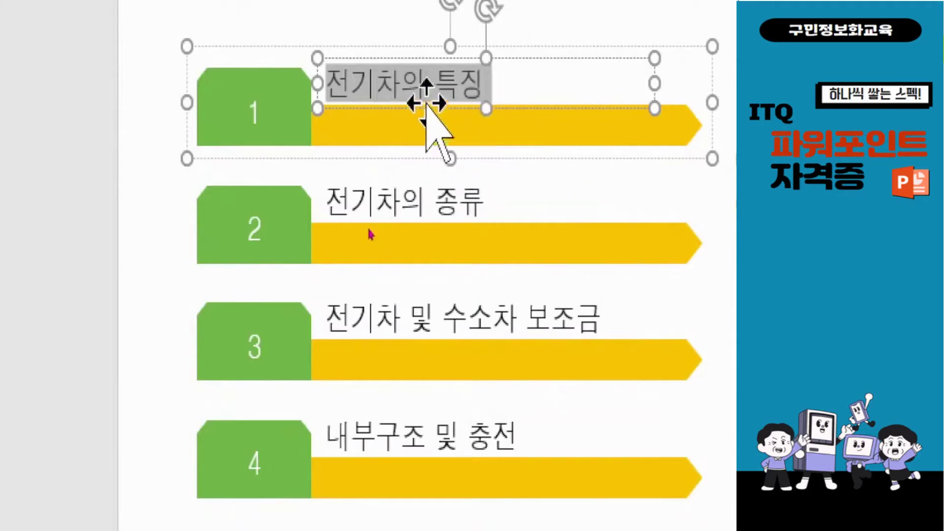
# Add a hyperlink from the selected 전기차의 특징 text to 슬라이드 3 in this presentation
pyautogui.rightClick(409, 80)
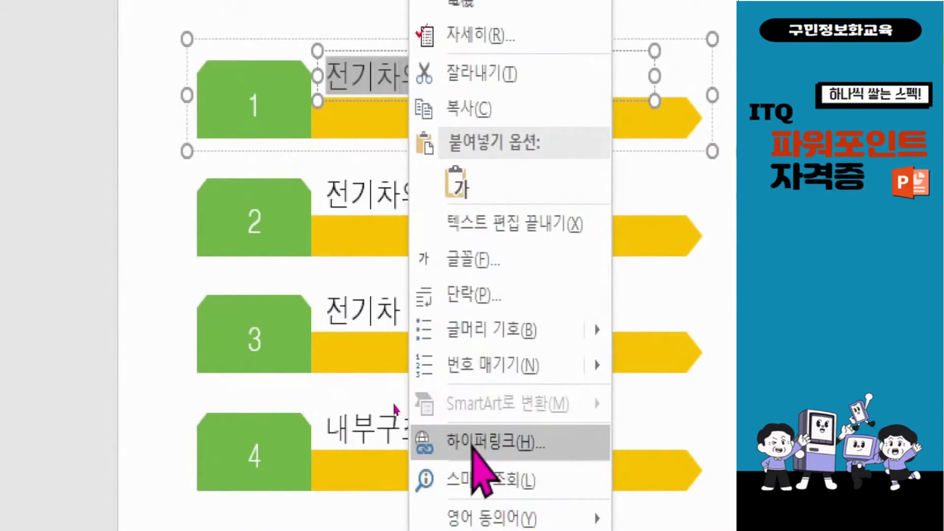
pyautogui.click(476, 441)
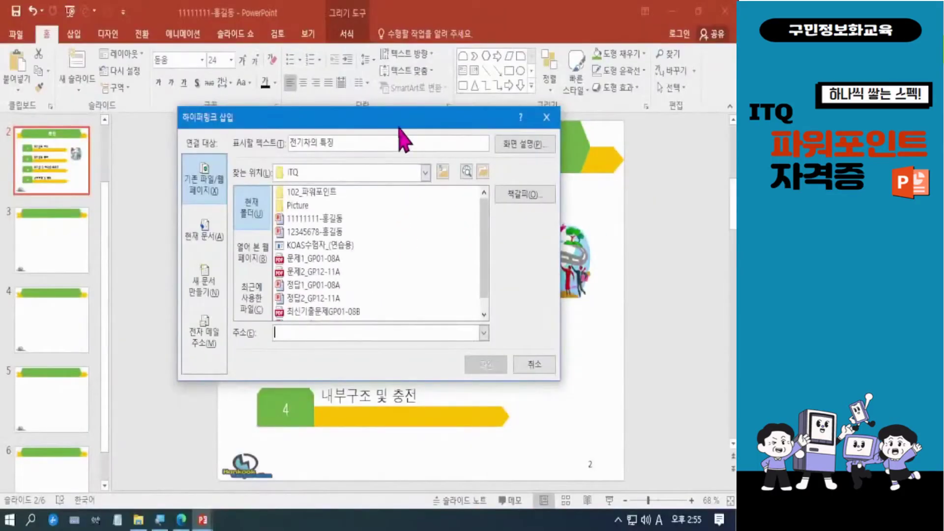
pyautogui.moveTo(398, 124); pyautogui.dragTo(484, 137)
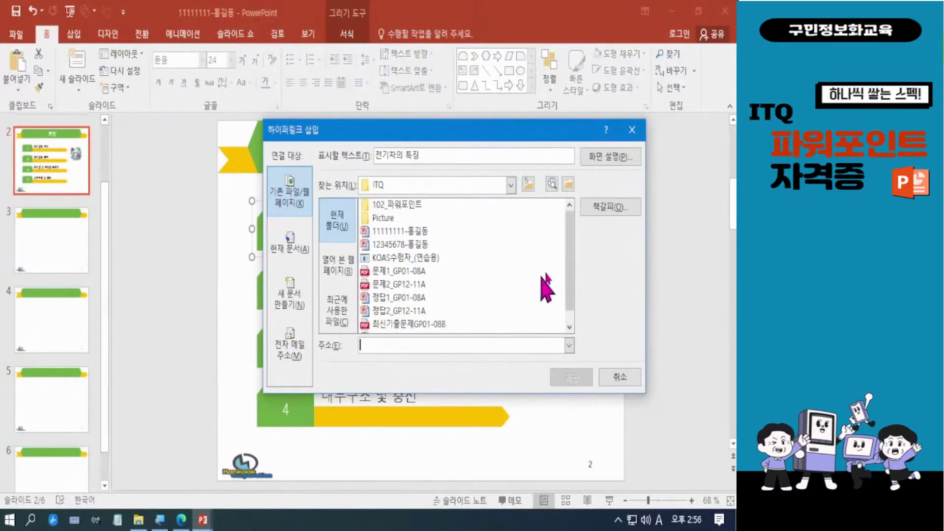
pyautogui.click(621, 210)
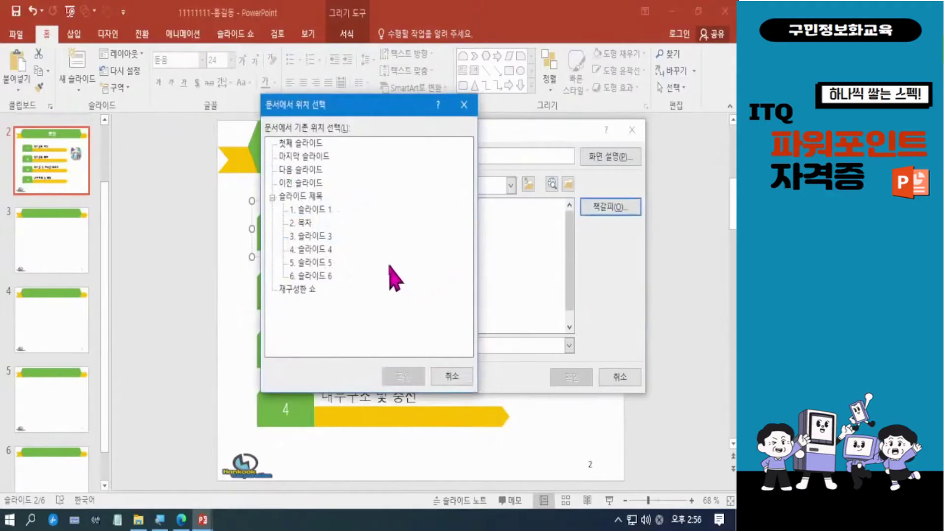
pyautogui.click(318, 237)
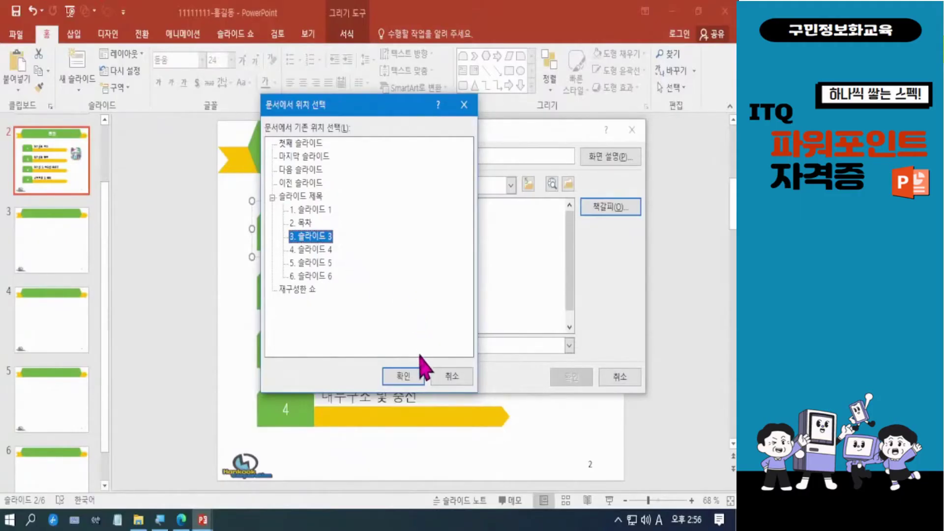
pyautogui.click(403, 376)
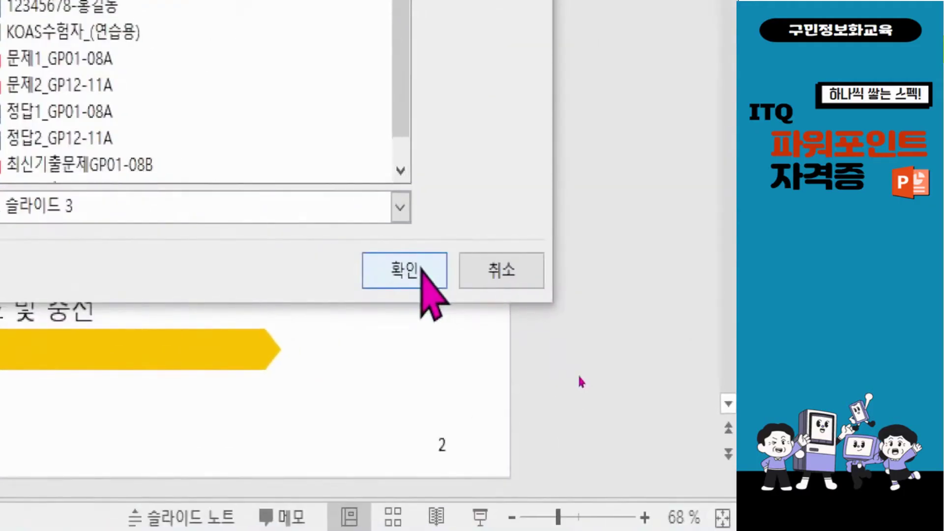
pyautogui.click(421, 268)
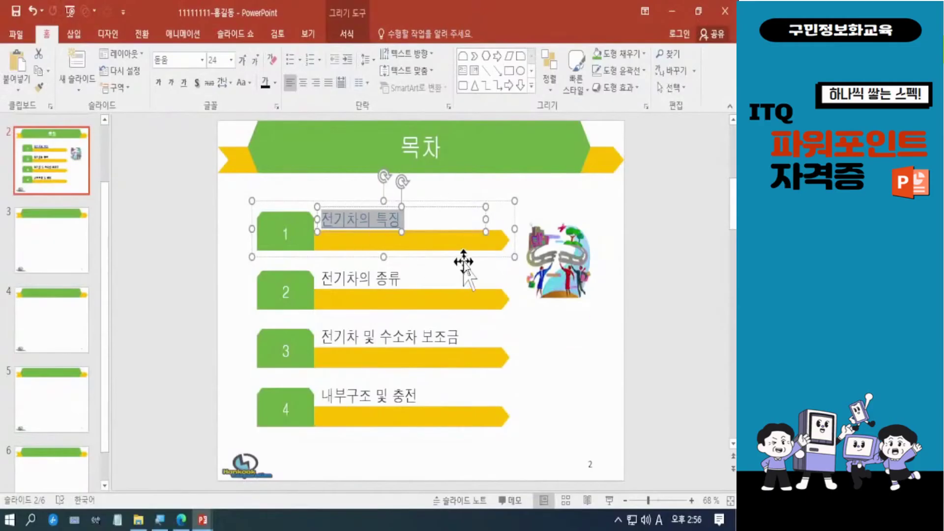
pyautogui.click(620, 326)
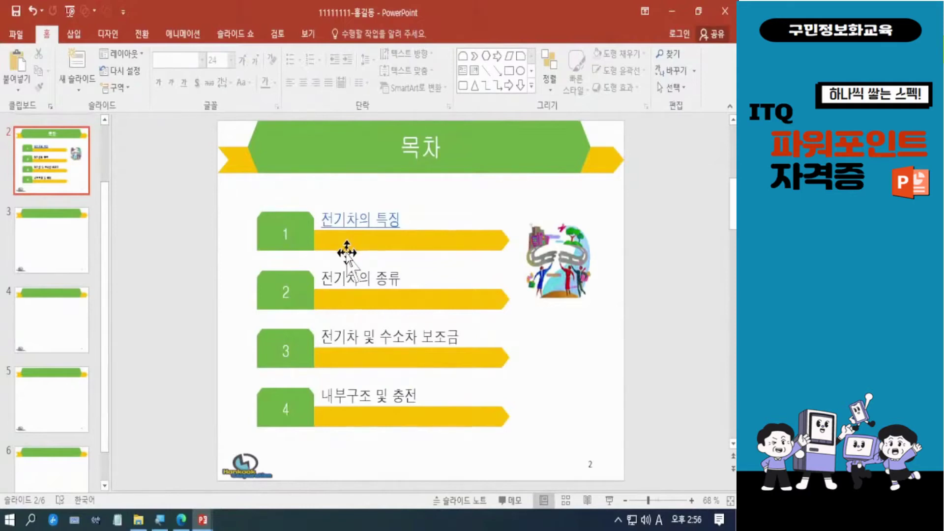
pyautogui.click(368, 221)
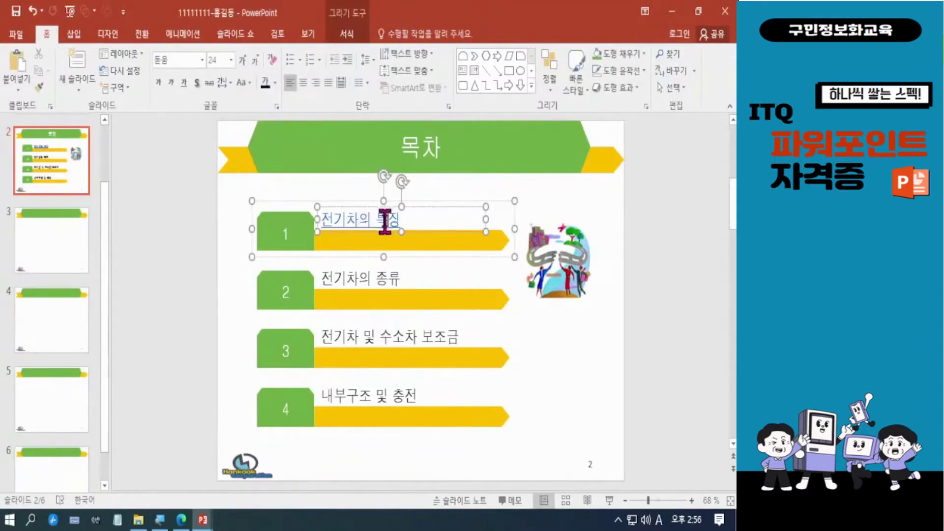
pyautogui.click(634, 313)
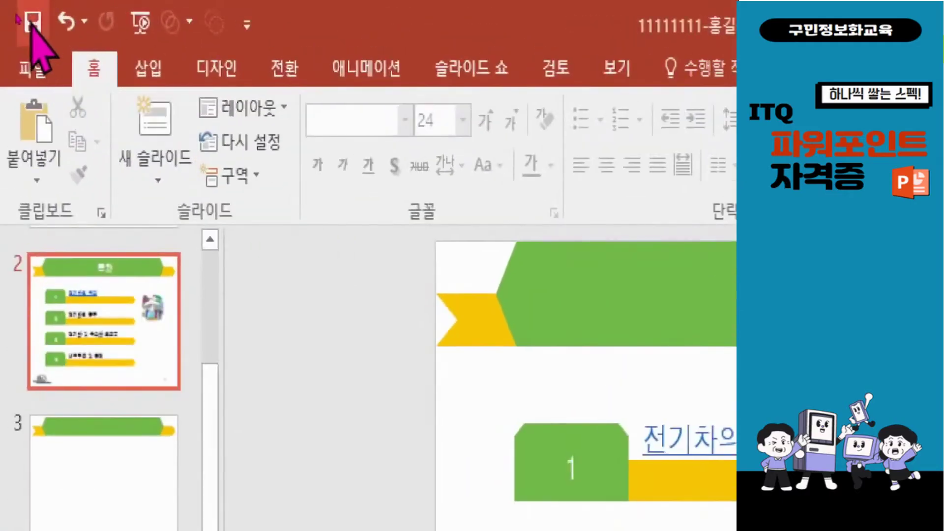
# Save the presentation and test the 전기차의 특징 link by running the slide show from the 목차 slide
pyautogui.click(16, 10)
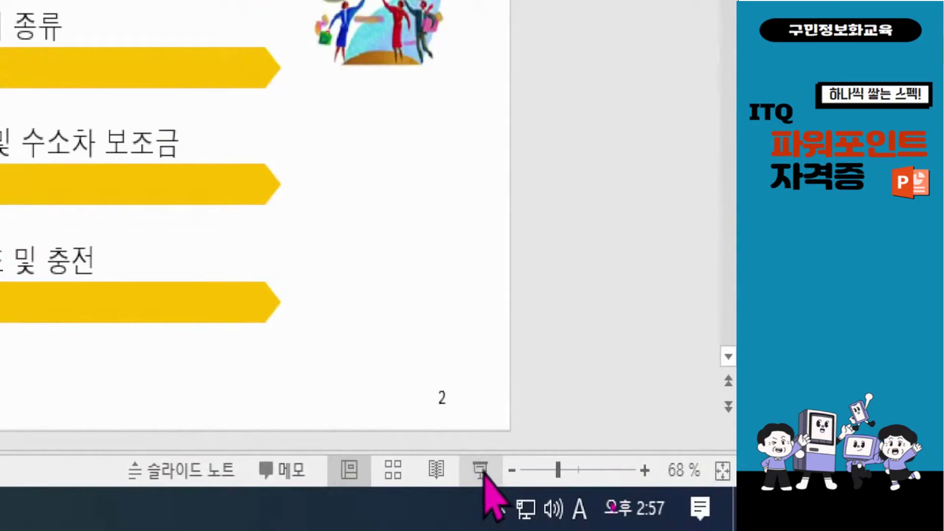
pyautogui.click(482, 471)
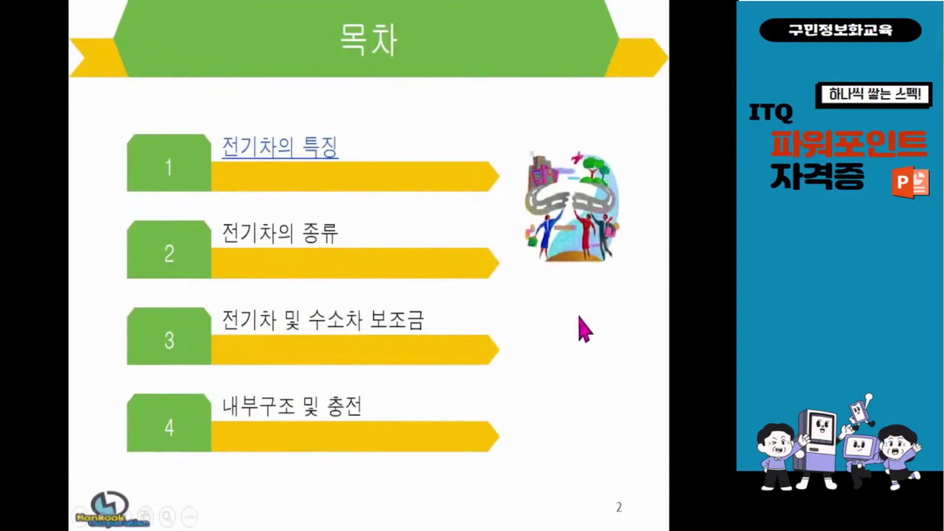
pyautogui.click(278, 157)
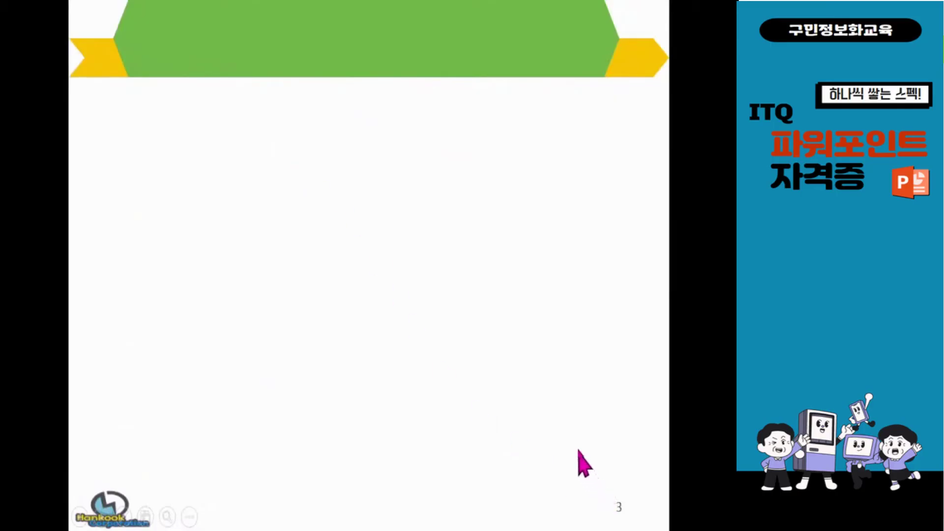
# Run through the slides from the title slide, test the 전기차의 특징 link again and exit the slide show
pyautogui.click(562, 367)
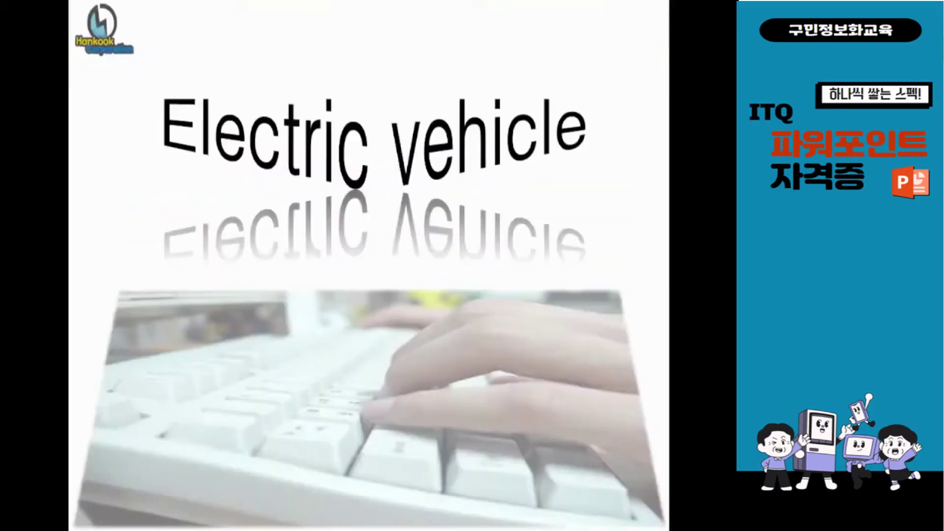
pyautogui.press('Right')
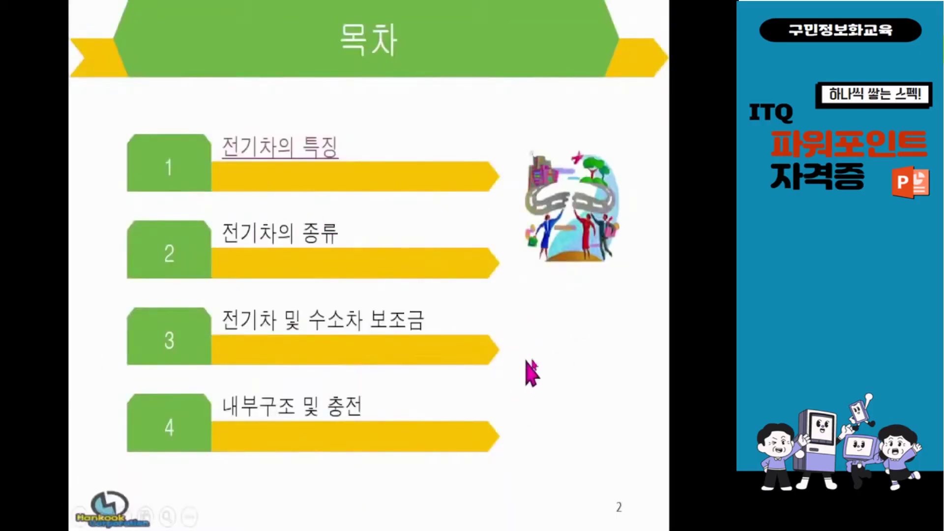
pyautogui.click(584, 334)
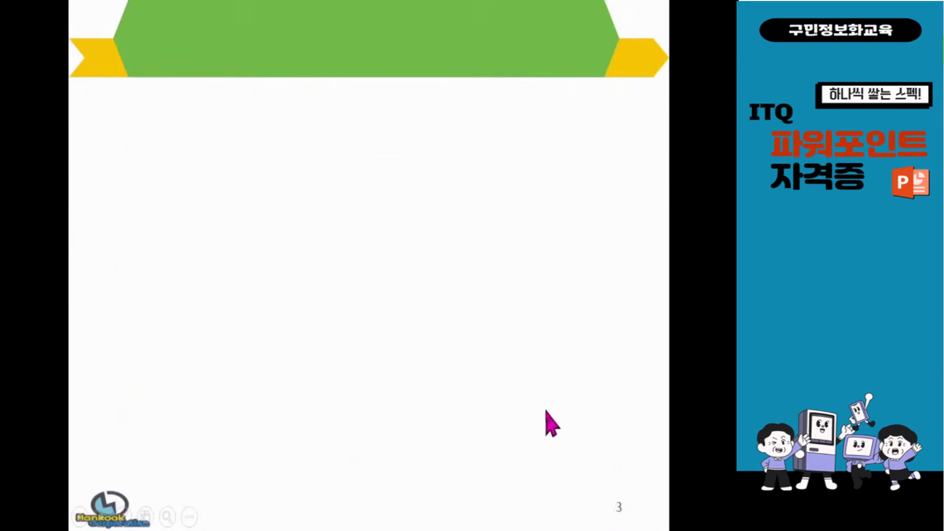
pyautogui.press('Home')
pyautogui.click(424, 226)
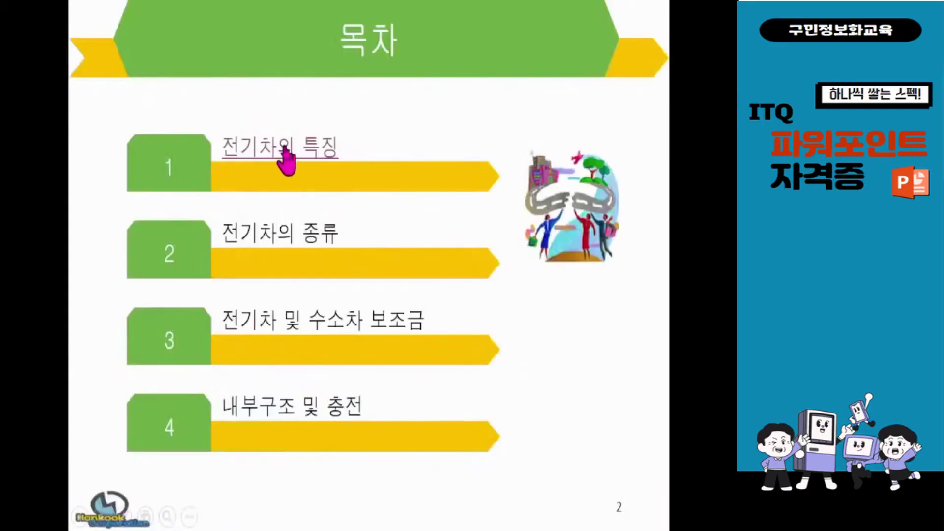
pyautogui.click(272, 150)
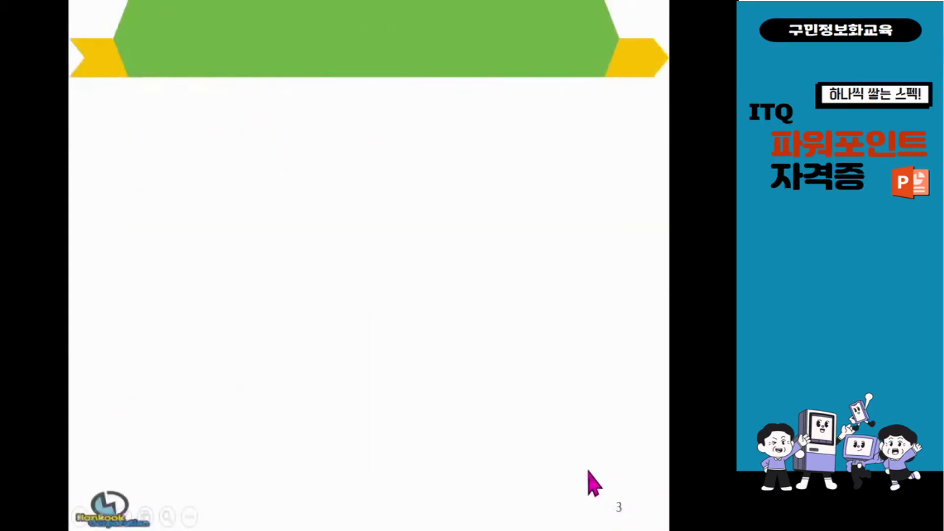
pyautogui.press('Escape')
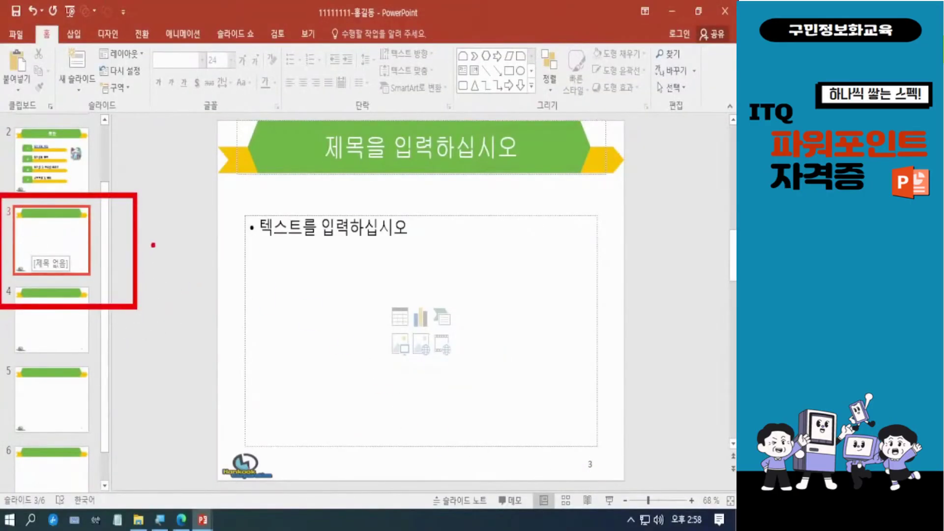
# Return to the 목차 slide, save the presentation and look over the finished title and 목차 slides
pyautogui.click(23, 178)
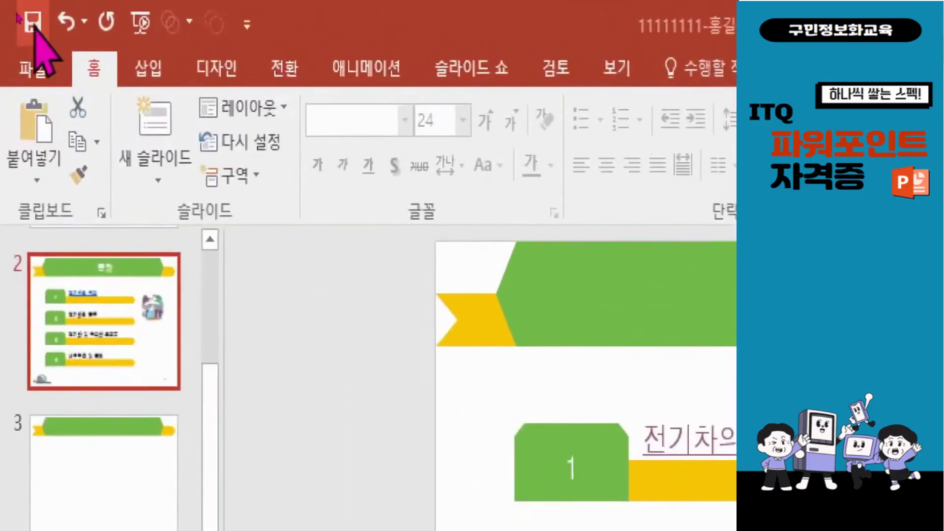
pyautogui.click(32, 22)
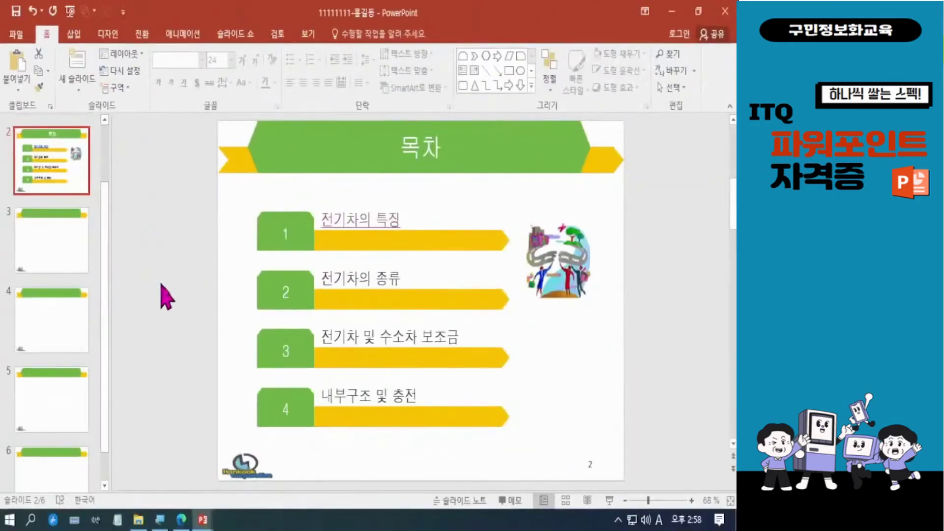
pyautogui.scroll(1, 181, 295)
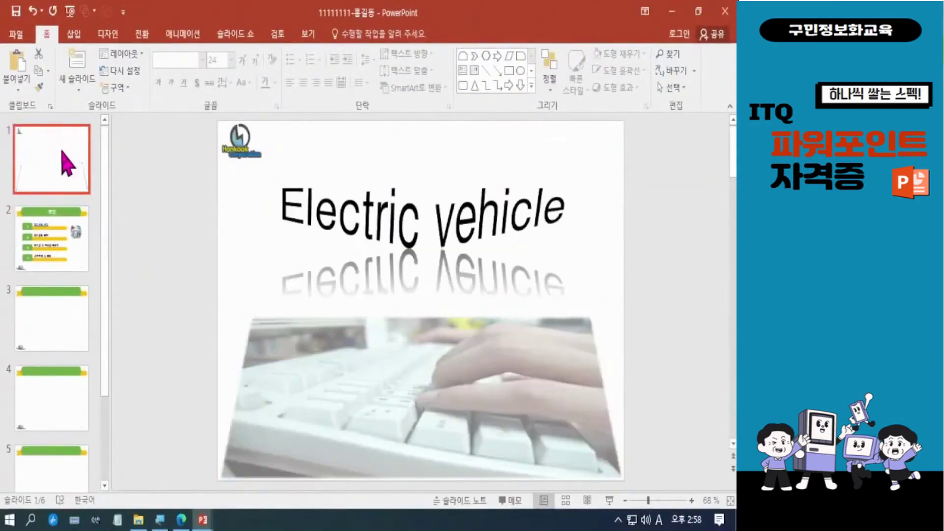
pyautogui.click(71, 245)
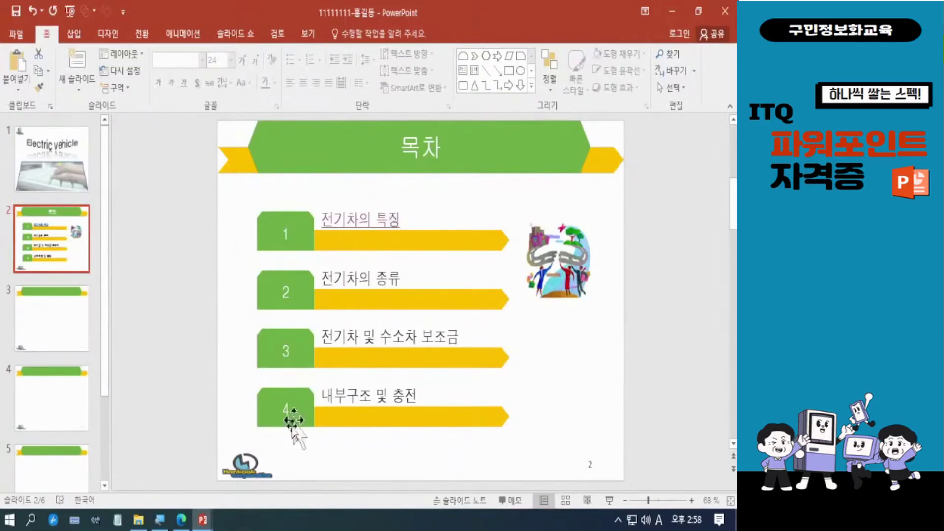
# Switch to Edge and compare the 목차 slide requirements in 문제2_GP12-11A.pdf and 문제1_GP01-08A.pdf
pyautogui.click(180, 521)
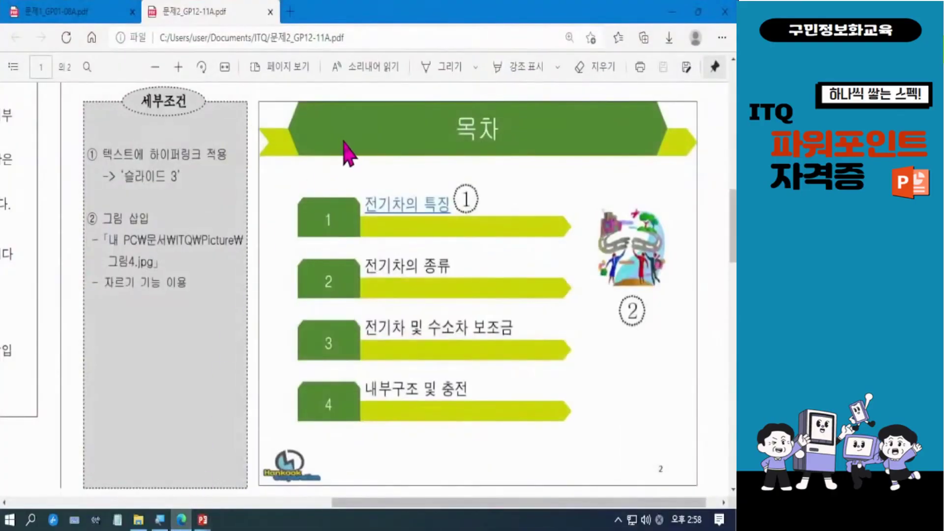
pyautogui.click(65, 18)
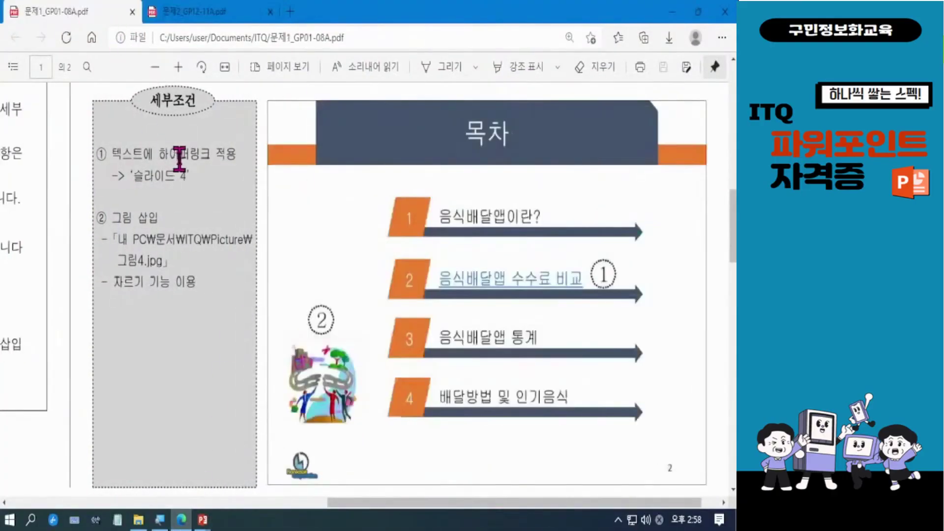
pyautogui.click(199, 11)
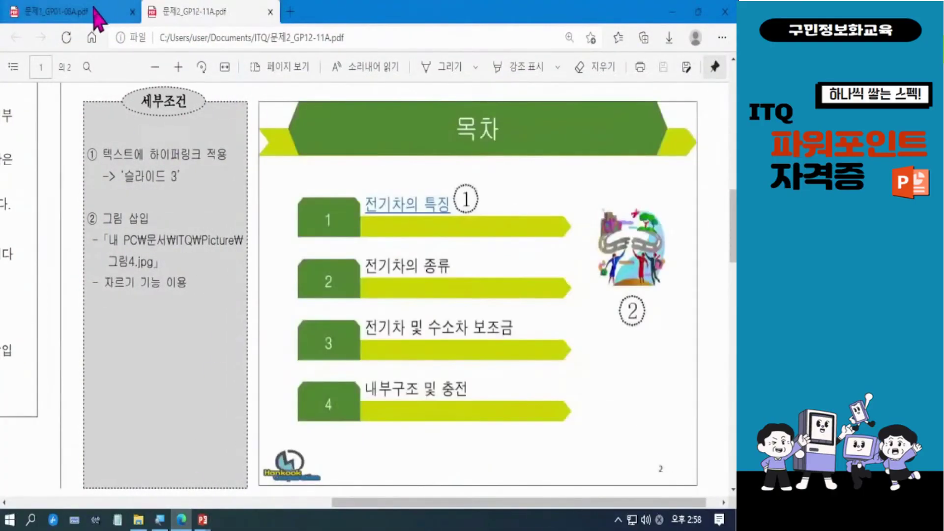
pyautogui.click(95, 12)
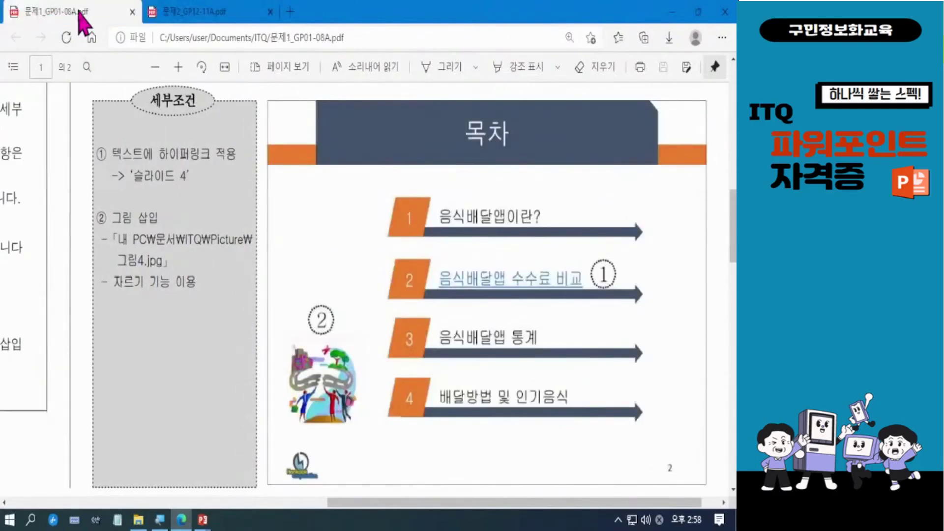
# Read the slide 3 text and video requirements in 문제1_GP01-08A.pdf and switch to the Food Delivery presentation in PowerPoint
pyautogui.moveTo(733, 234); pyautogui.dragTo(332, 498)
pyautogui.moveTo(733, 401); pyautogui.dragTo(734, 314)
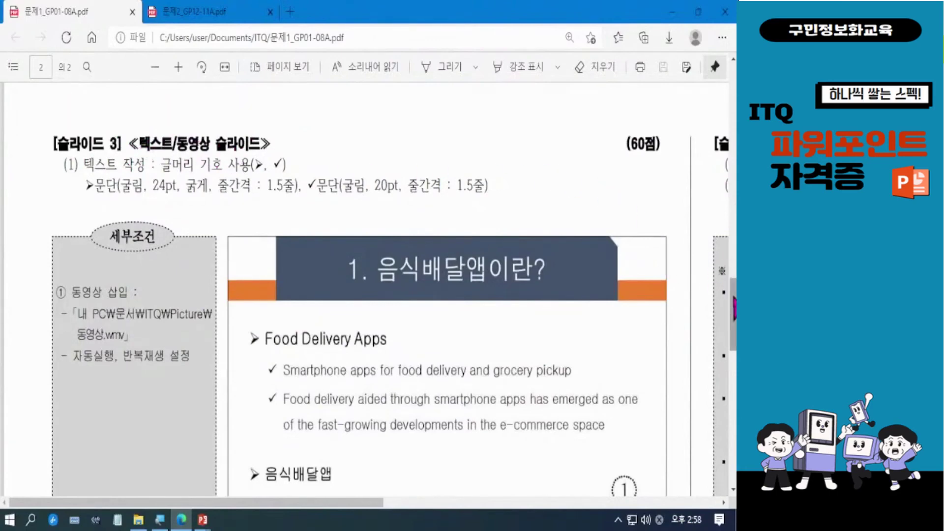
pyautogui.scroll(-3, 716, 265)
pyautogui.moveTo(734, 340); pyautogui.dragTo(734, 337)
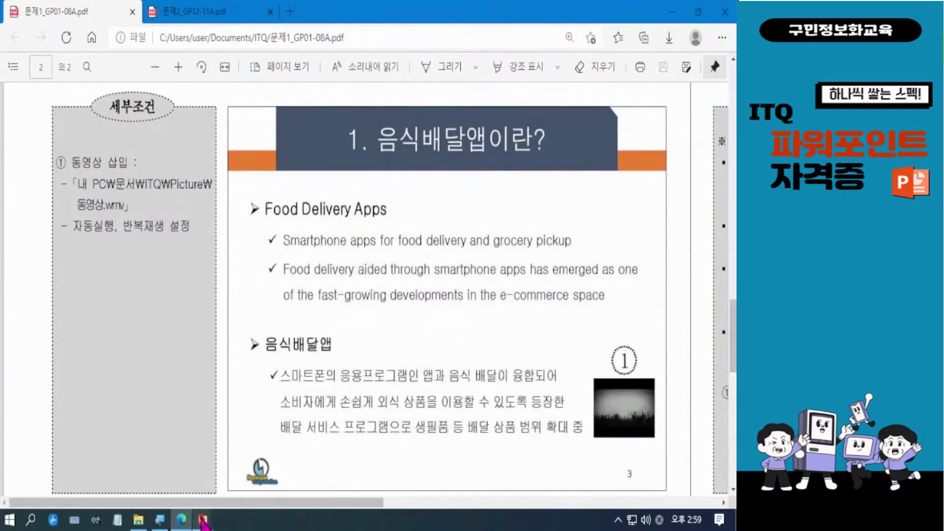
pyautogui.moveTo(210, 500)
pyautogui.click(173, 489)
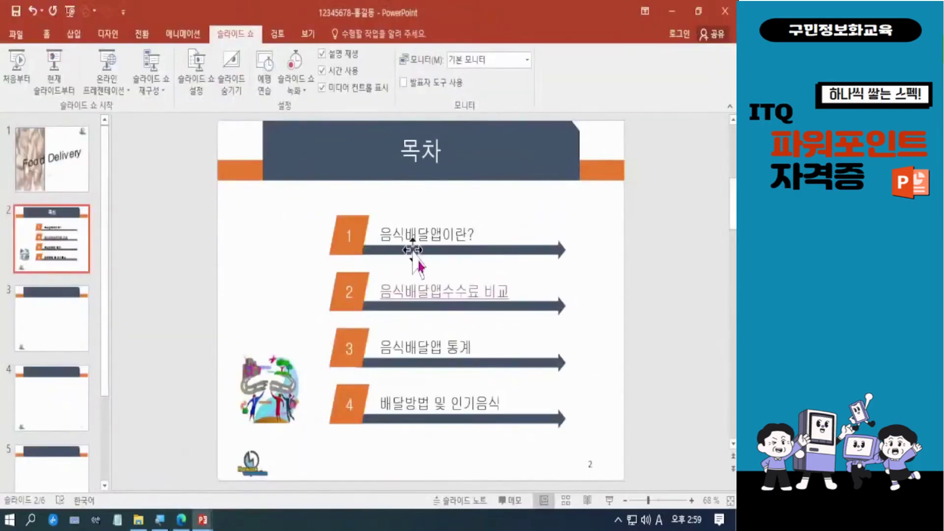